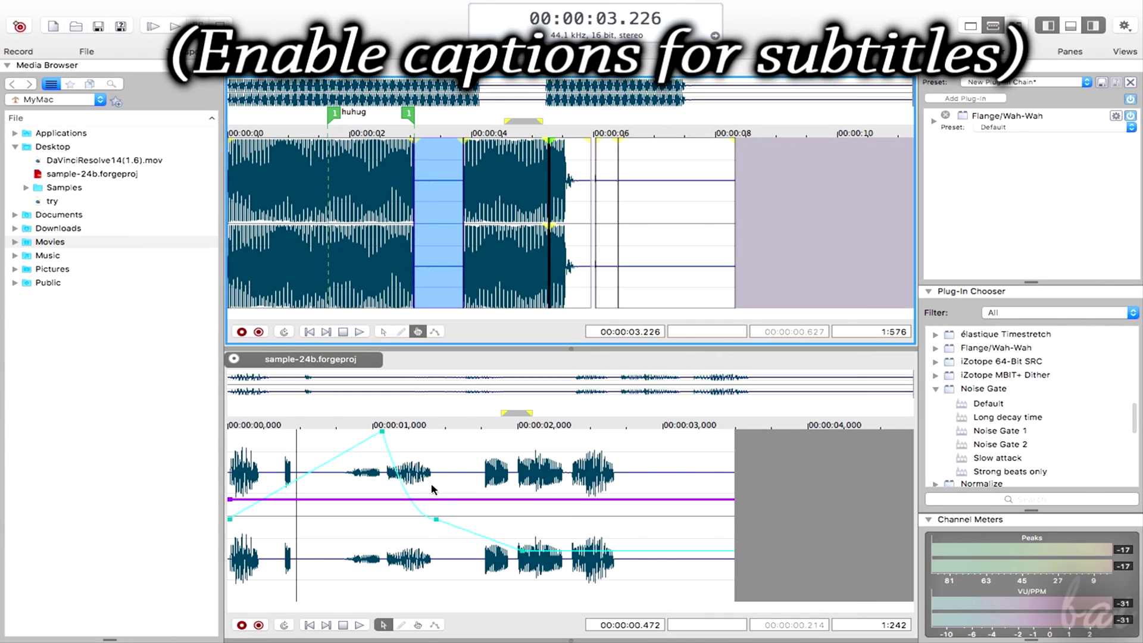
Make and clear trial selections in the sample-24b project audio and nudge the Bassline block.
{"action": "left_click", "coordinate": [486, 483]}
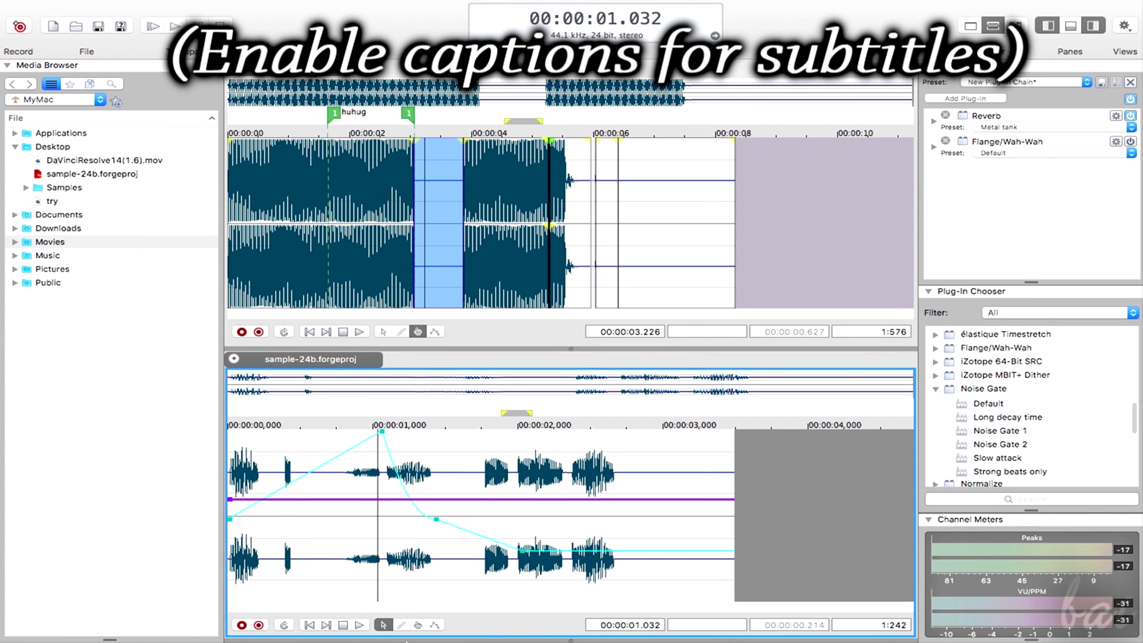
{"action": "left_click_drag", "start_coordinate": [456, 473], "coordinate": [613, 471]}
{"action": "left_click_drag", "start_coordinate": [257, 453], "coordinate": [370, 455]}
{"action": "left_click", "coordinate": [502, 474]}
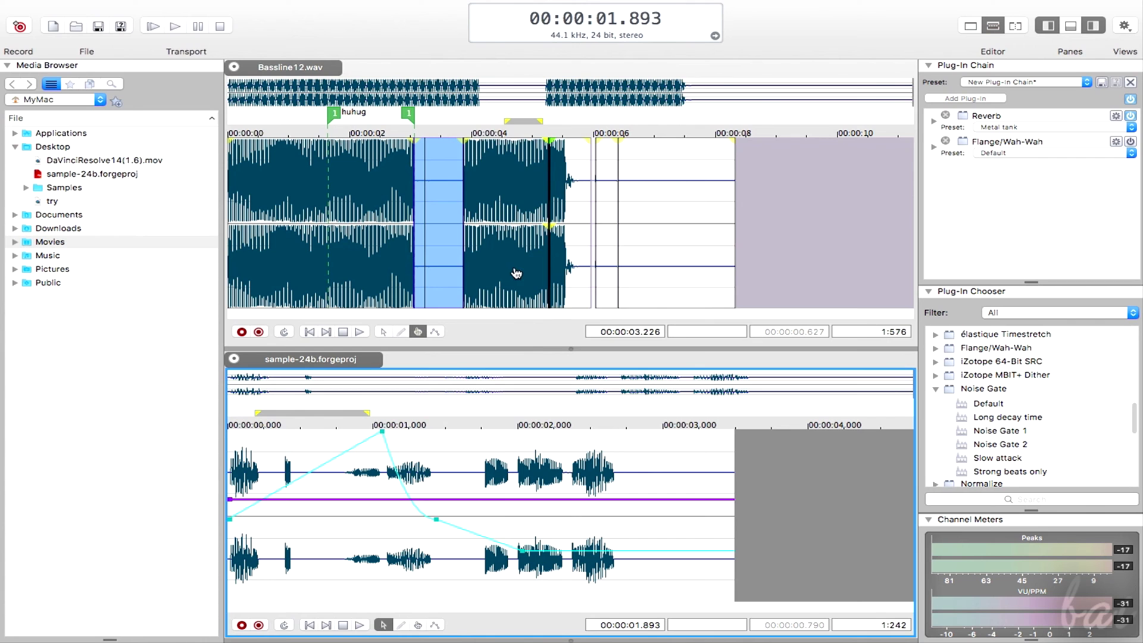
{"action": "mouse_move", "coordinate": [456, 202]}
{"action": "left_mouse_down"}
{"action": "mouse_move", "coordinate": [400, 187]}
{"action": "mouse_move", "coordinate": [385, 168]}
{"action": "left_mouse_up"}
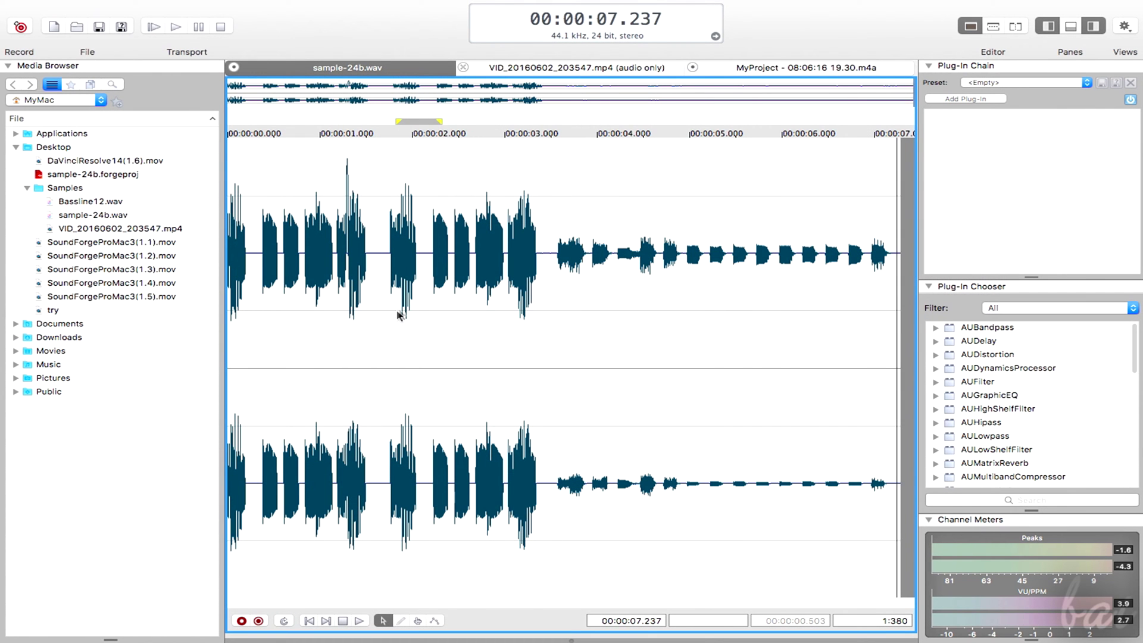
With the Hand tool, select each region between markers, ending on the short region.
{"action": "left_click", "coordinate": [417, 623]}
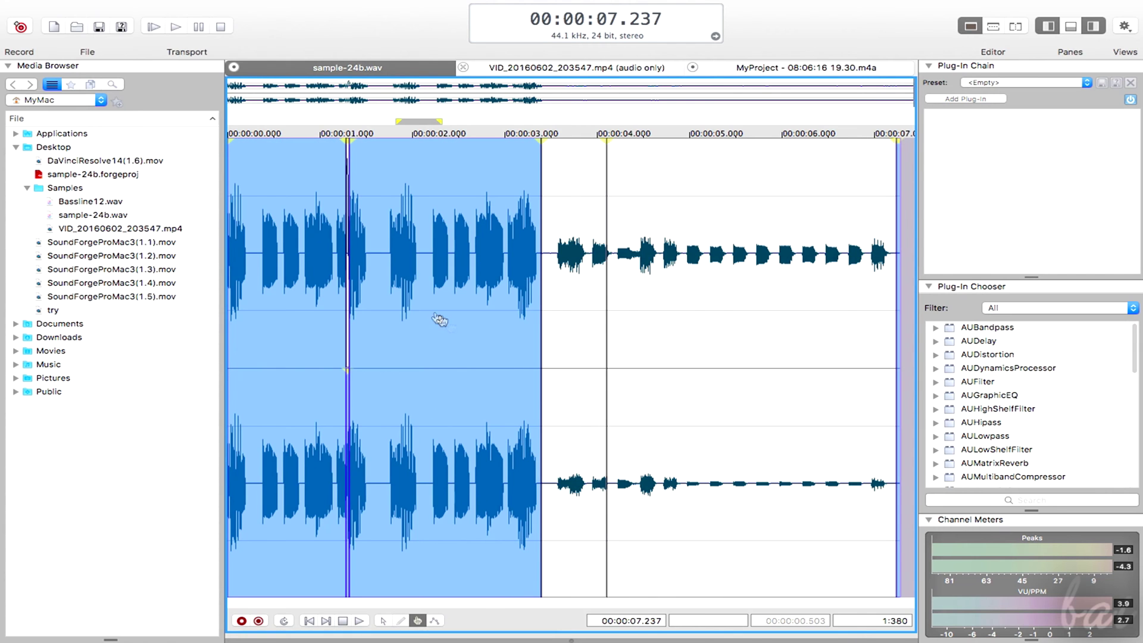
{"action": "double_click", "coordinate": [590, 296]}
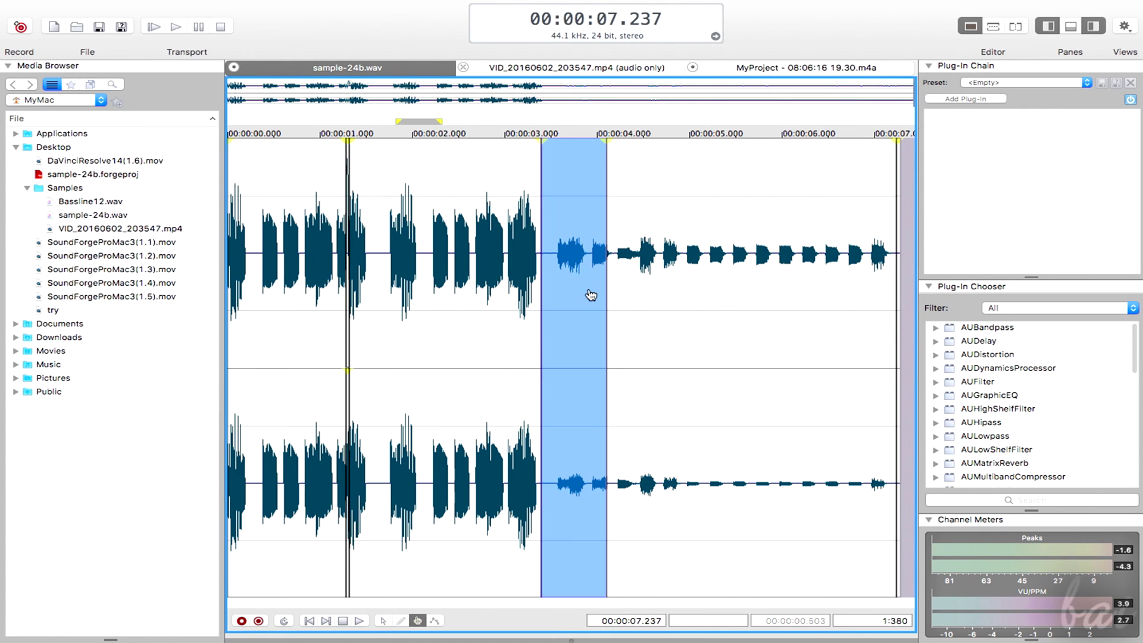
{"action": "double_click", "coordinate": [704, 316]}
{"action": "double_click", "coordinate": [580, 301]}
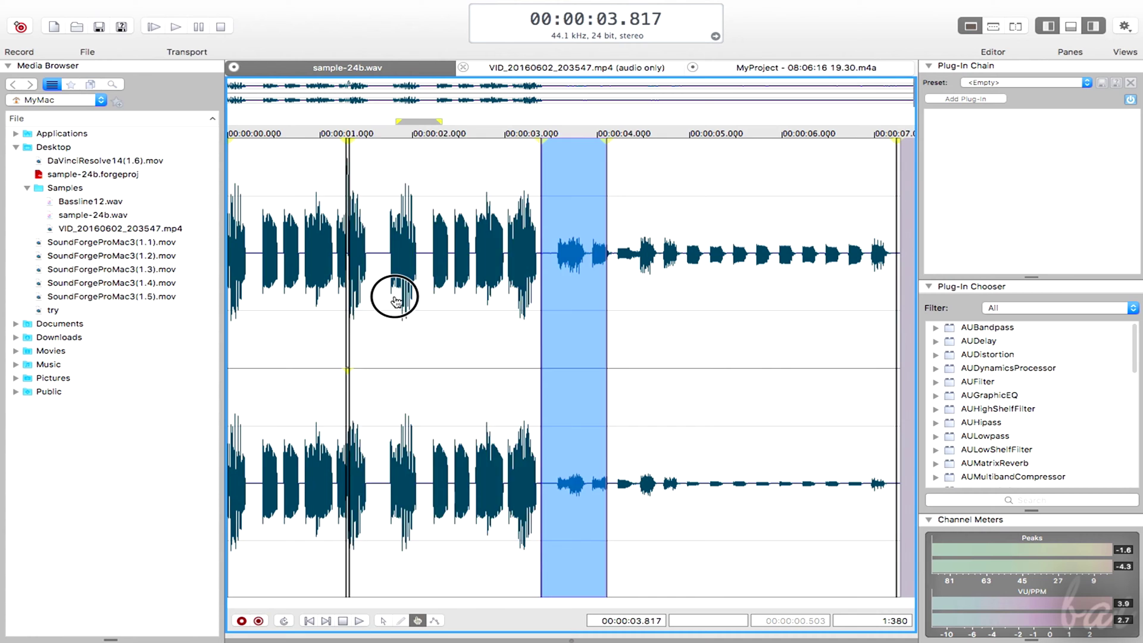
{"action": "double_click", "coordinate": [396, 294]}
{"action": "double_click", "coordinate": [326, 293]}
{"action": "double_click", "coordinate": [393, 303]}
{"action": "double_click", "coordinate": [603, 302]}
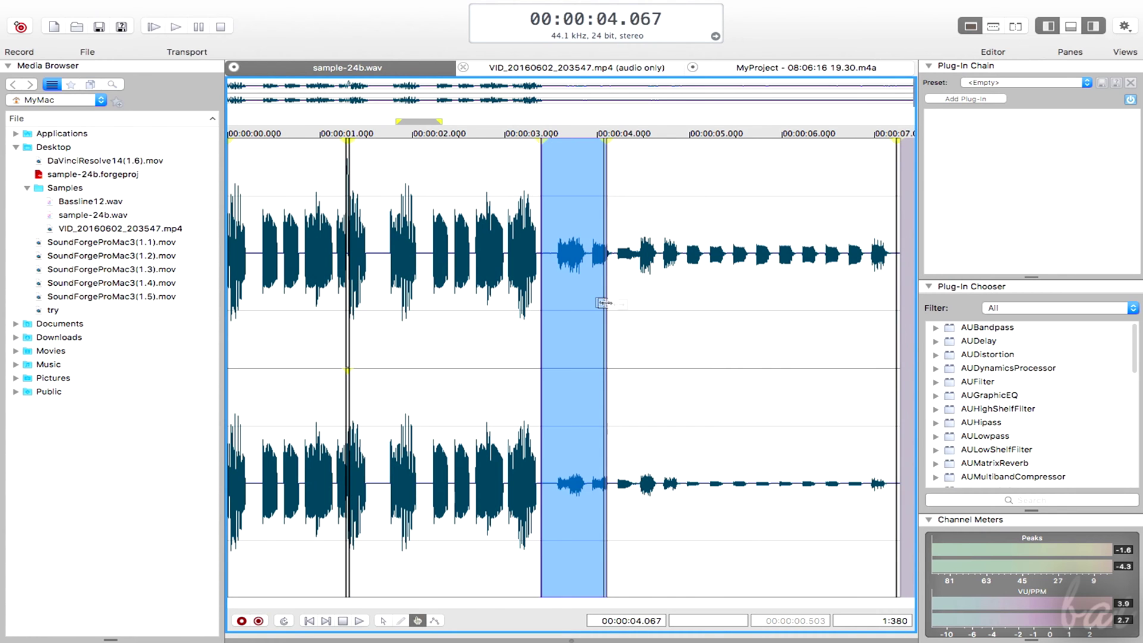
{"action": "double_click", "coordinate": [756, 316]}
{"action": "double_click", "coordinate": [576, 311]}
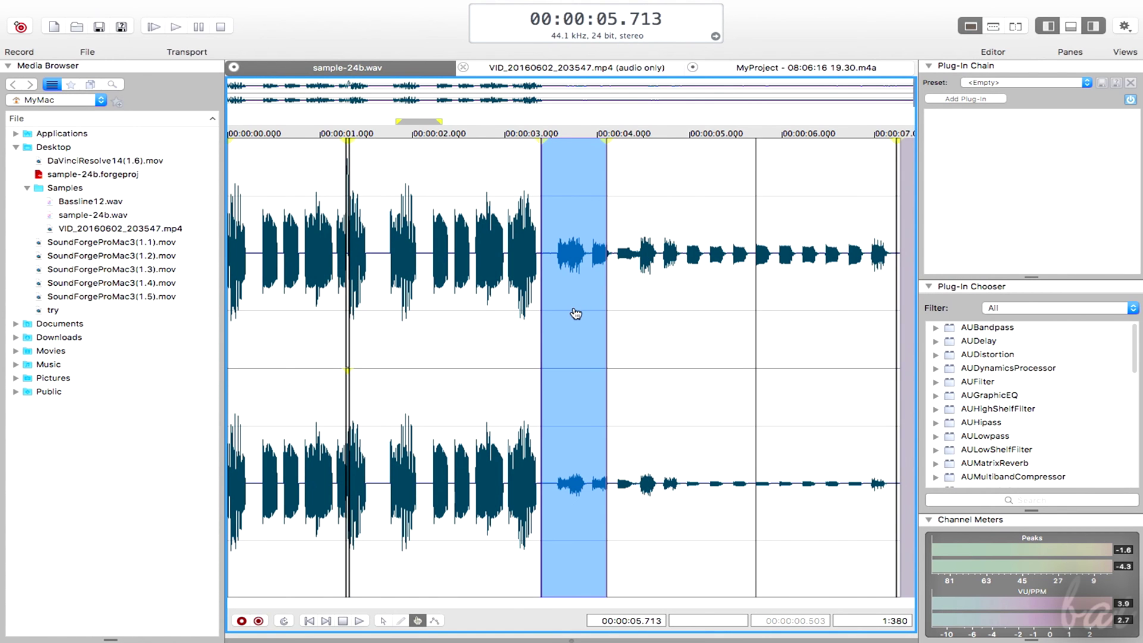
Move the short region right and back, then slide the long tail region and settle it.
{"action": "mouse_move", "coordinate": [575, 315]}
{"action": "left_mouse_down"}
{"action": "mouse_move", "coordinate": [642, 310]}
{"action": "mouse_move", "coordinate": [597, 310]}
{"action": "left_mouse_up"}
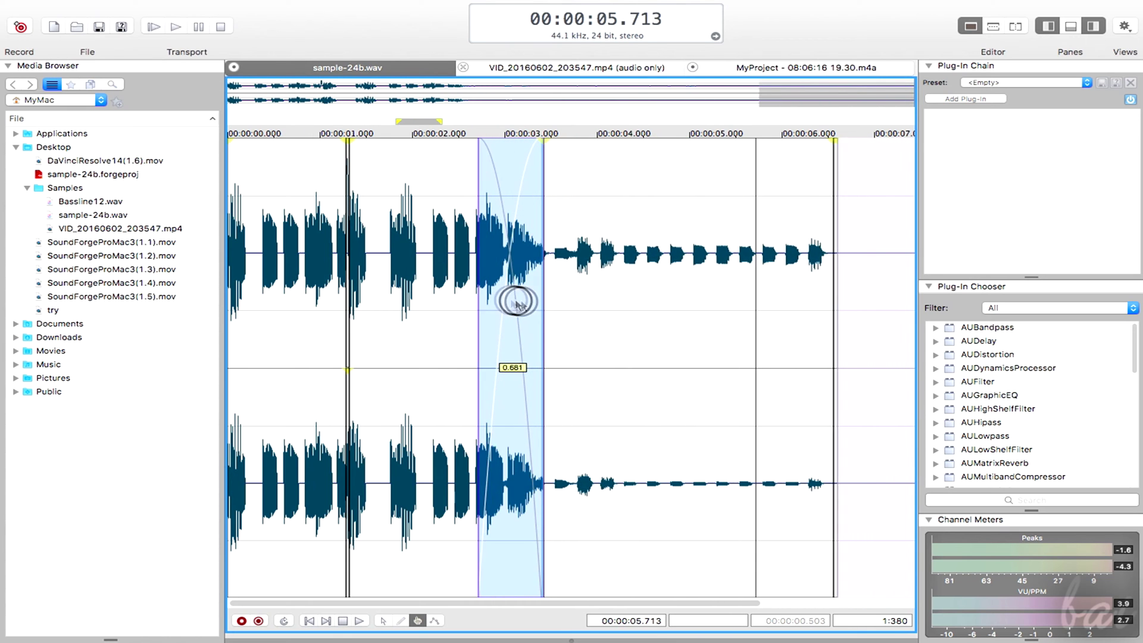
{"action": "left_click_drag", "start_coordinate": [596, 309], "coordinate": [684, 327]}
{"action": "double_click", "coordinate": [662, 321]}
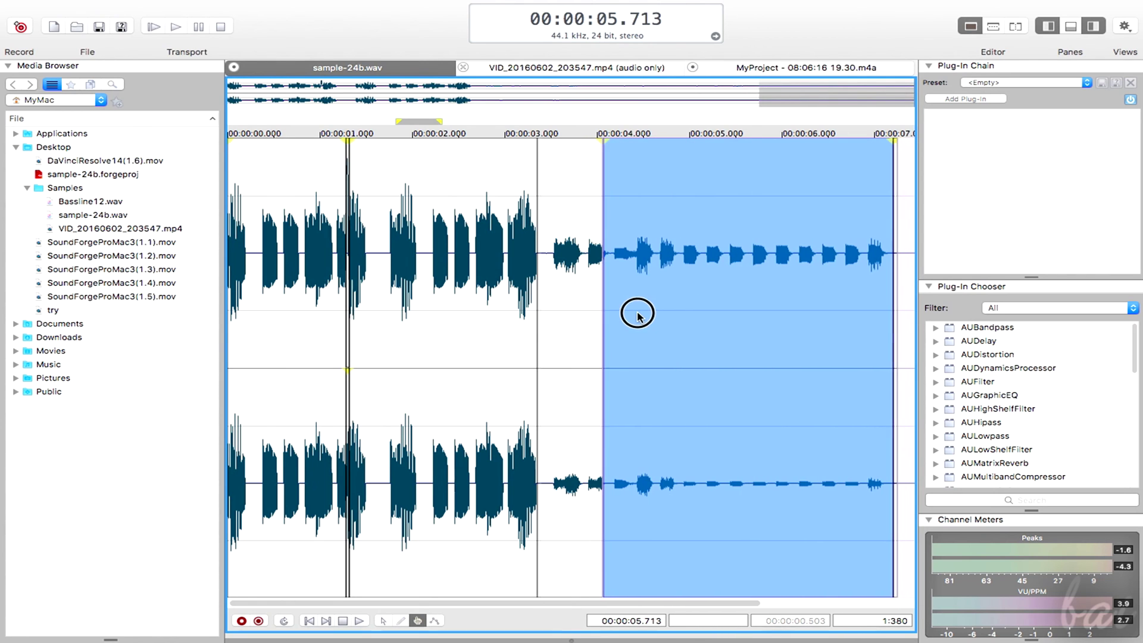
{"action": "left_click_drag", "start_coordinate": [684, 326], "coordinate": [650, 329]}
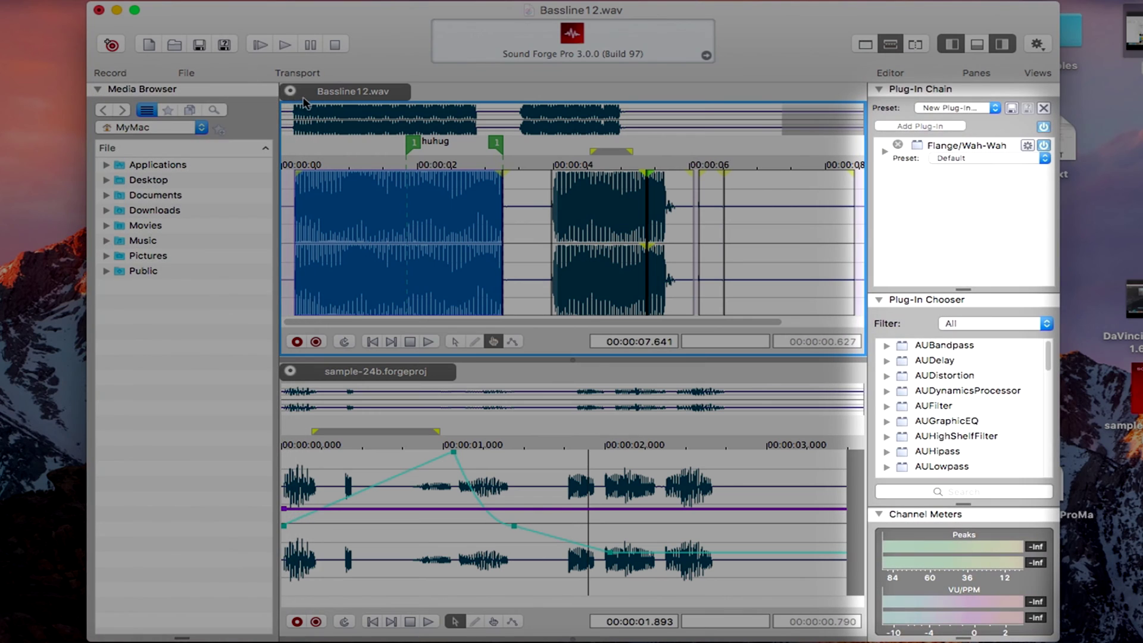
Show the media browser and plug-in chain panes, with the regions list hidden.
{"action": "left_click", "coordinate": [305, 101]}
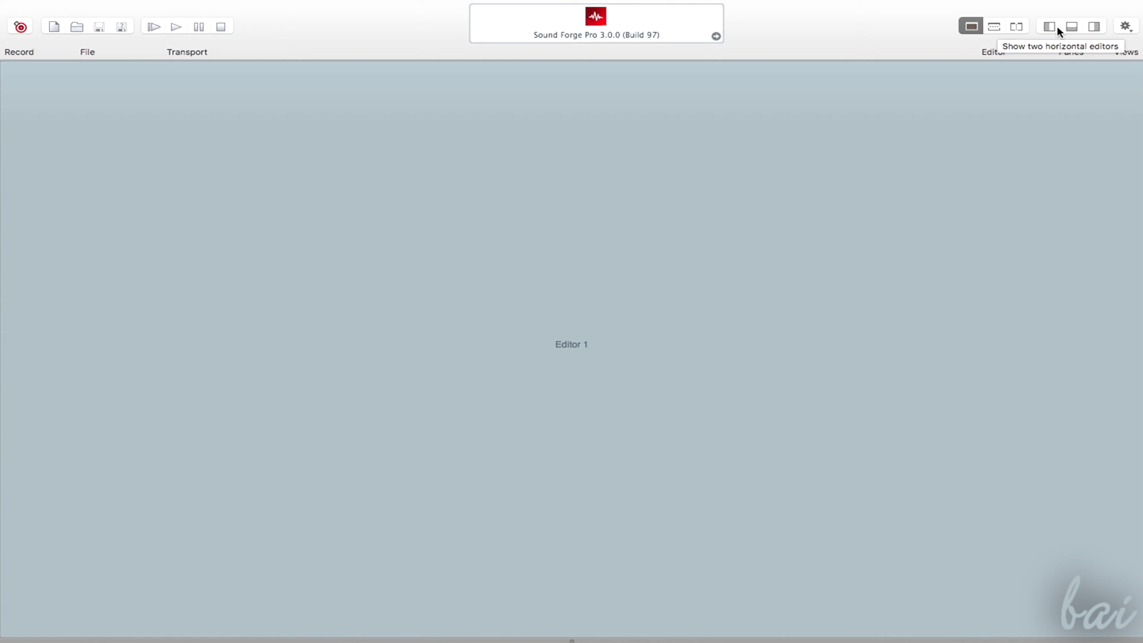
{"action": "left_click", "coordinate": [1053, 28]}
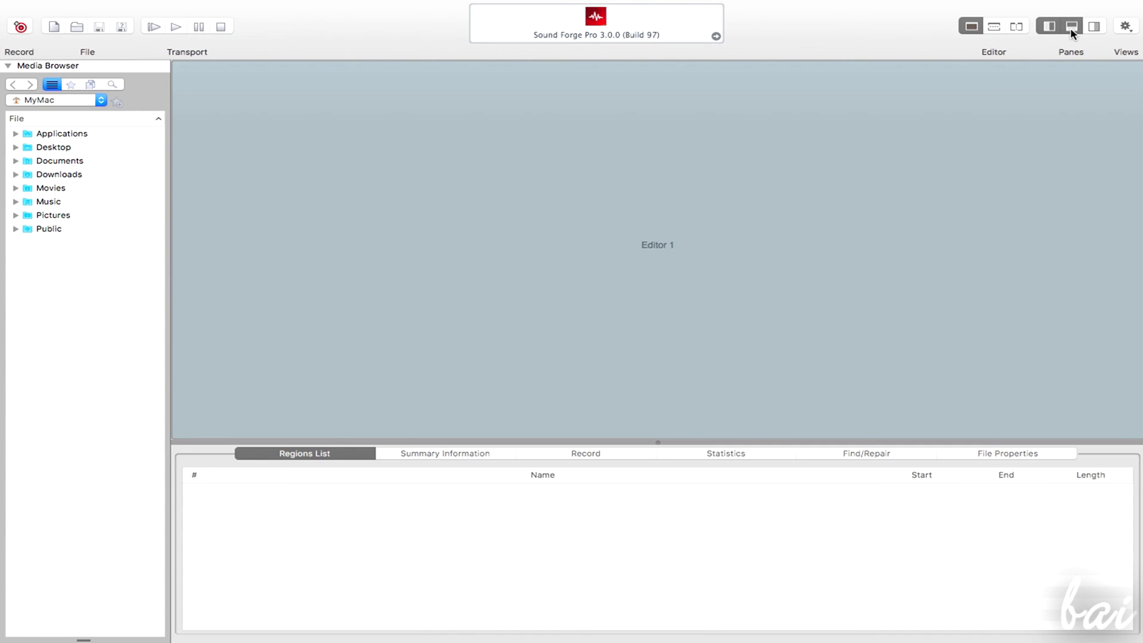
{"action": "left_click", "coordinate": [1070, 28]}
{"action": "left_click", "coordinate": [1071, 29]}
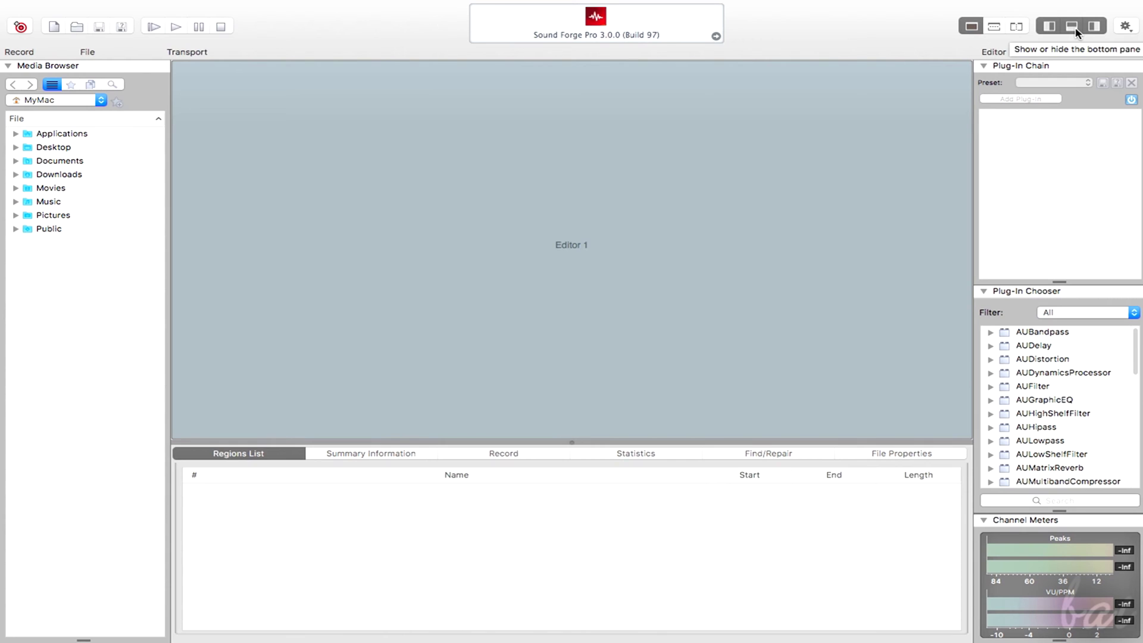
{"action": "left_click", "coordinate": [1076, 30]}
Try stacked and side-by-side two-editor layouts, then return to a single editor.
{"action": "left_click", "coordinate": [995, 27]}
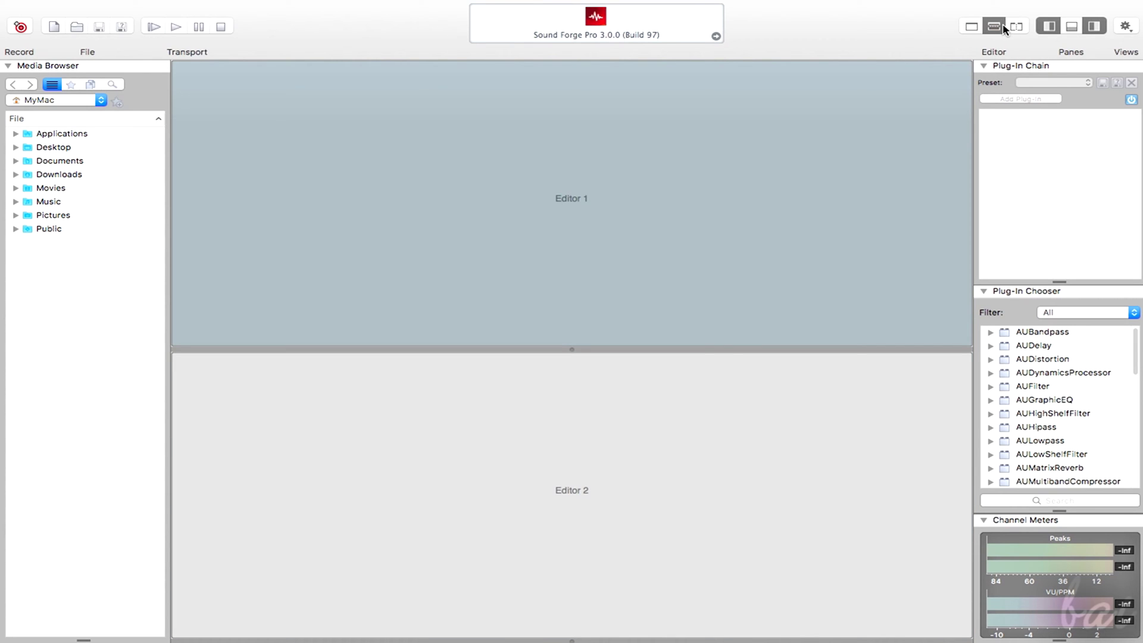
{"action": "left_click", "coordinate": [1017, 27]}
{"action": "left_click", "coordinate": [996, 27]}
{"action": "left_click", "coordinate": [973, 27]}
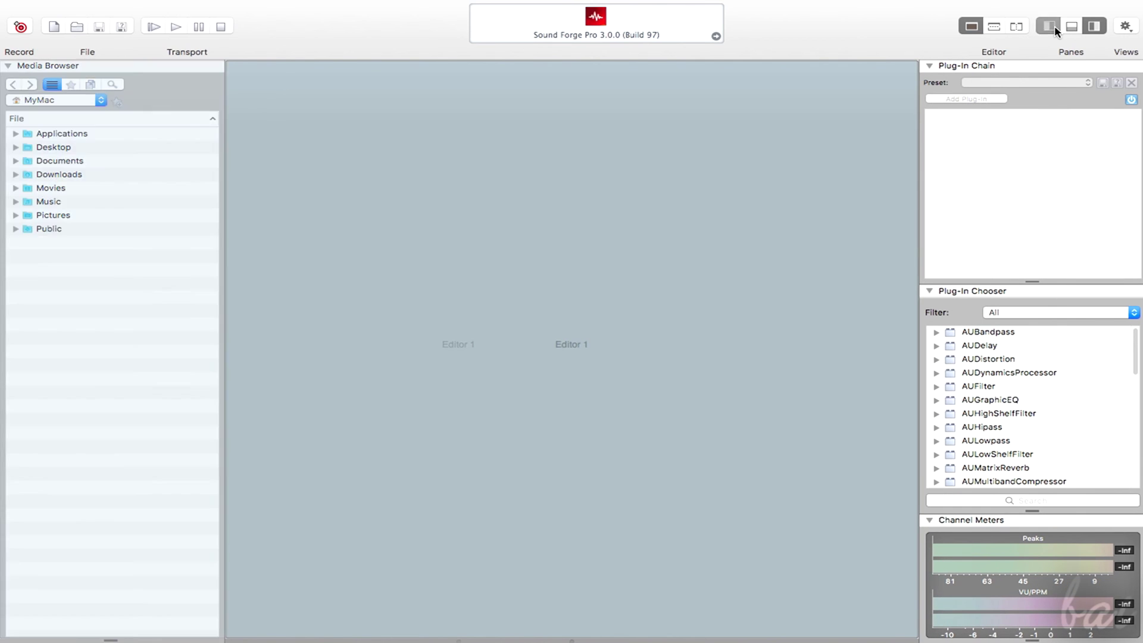
Toggle the regions list, plug-in and media browser panes, leaving all side panes shown.
{"action": "left_click", "coordinate": [1072, 27]}
{"action": "left_click", "coordinate": [1073, 30]}
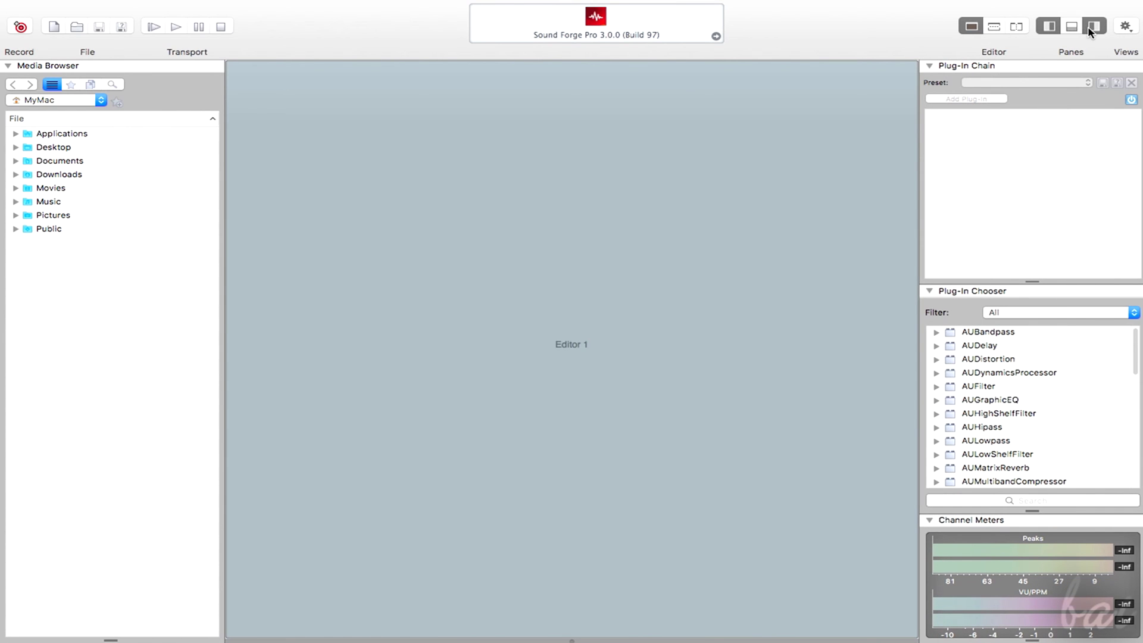
{"action": "left_click", "coordinate": [1094, 28]}
{"action": "left_click", "coordinate": [1049, 27]}
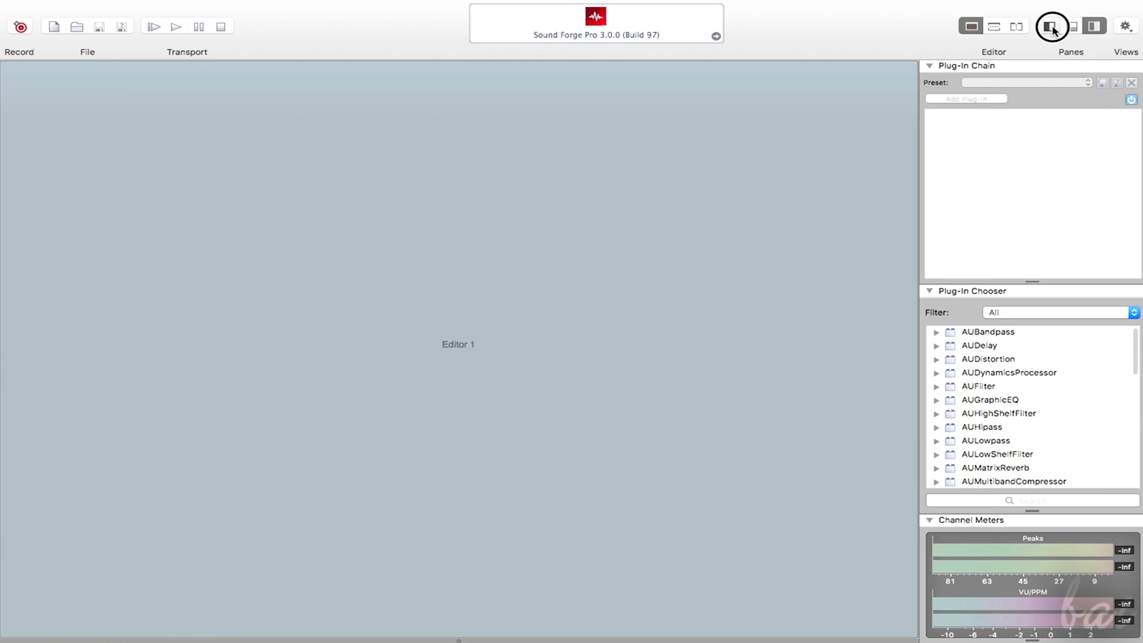
{"action": "left_click", "coordinate": [1072, 27]}
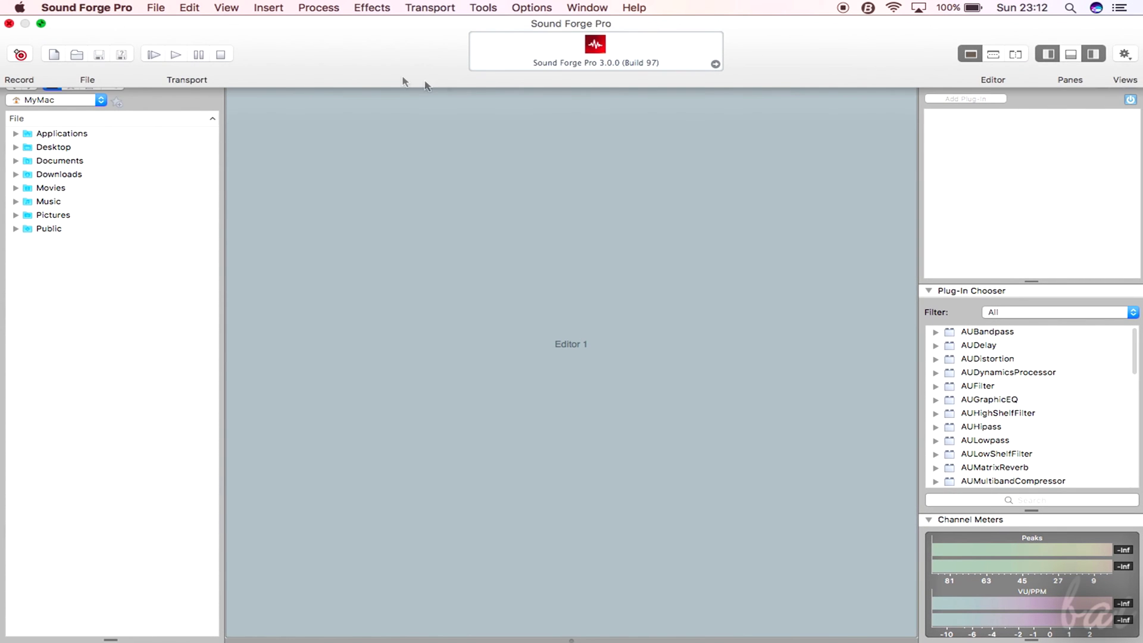
Leave full screen and bring sample-24b.wav from the Finder Samples folder into the editor.
{"action": "key", "text": "ctrl+super+f"}
{"action": "double_click", "coordinate": [1010, 49]}
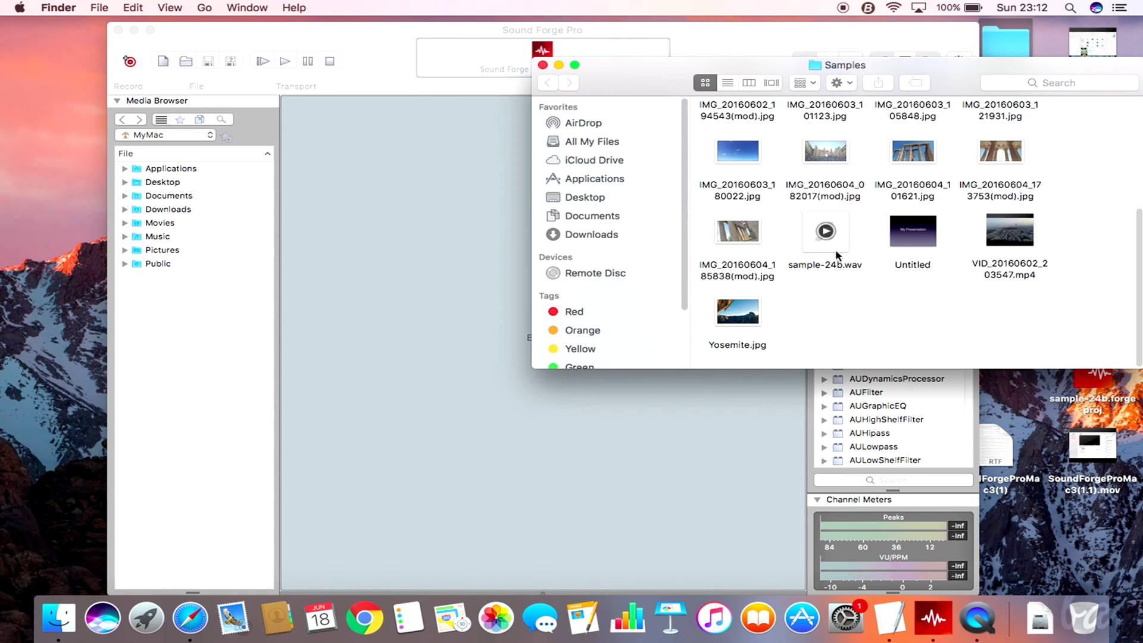
{"action": "left_click_drag", "start_coordinate": [837, 256], "coordinate": [455, 232]}
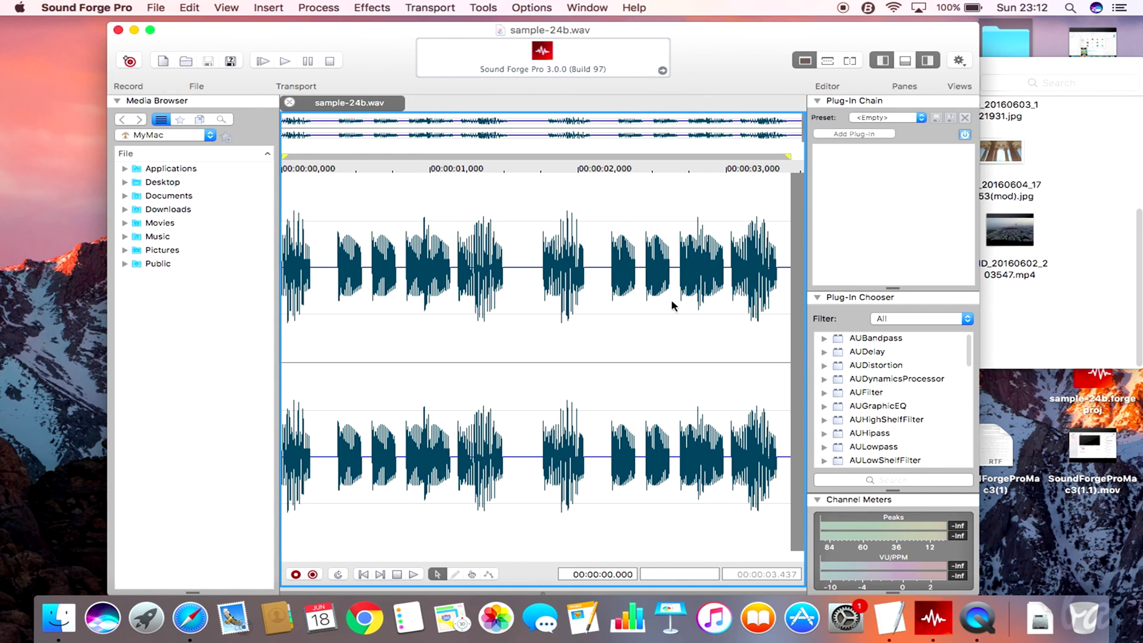
Back in full screen, open the GarageBand MyProject recording from the Music folder.
{"action": "left_click", "coordinate": [149, 30]}
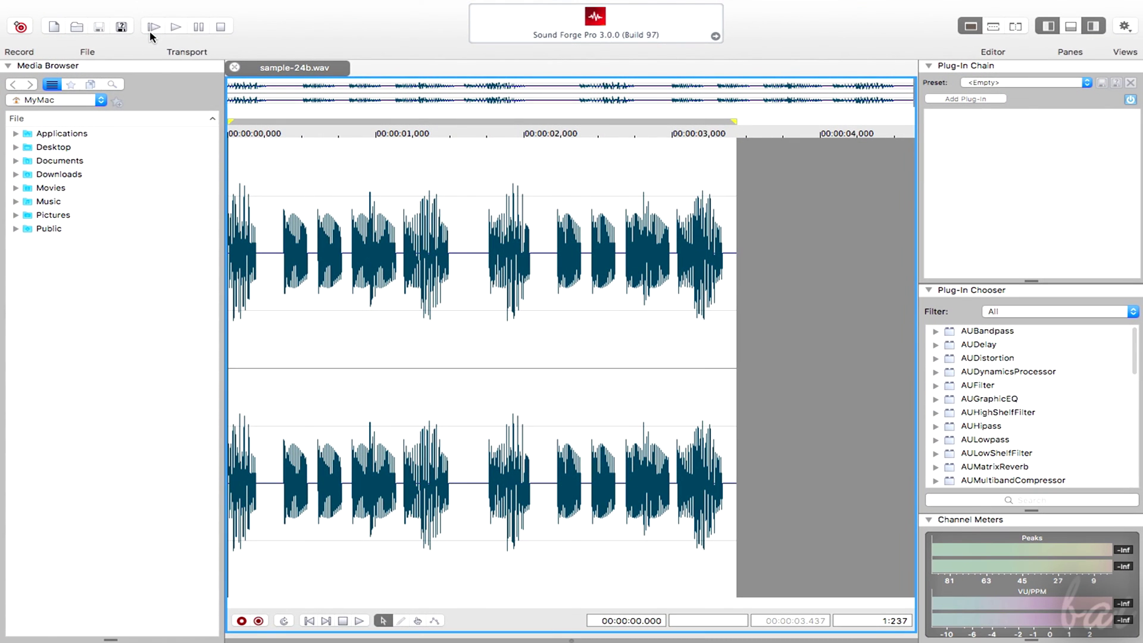
{"action": "left_click", "coordinate": [15, 201]}
{"action": "left_click_drag", "start_coordinate": [107, 243], "coordinate": [404, 213]}
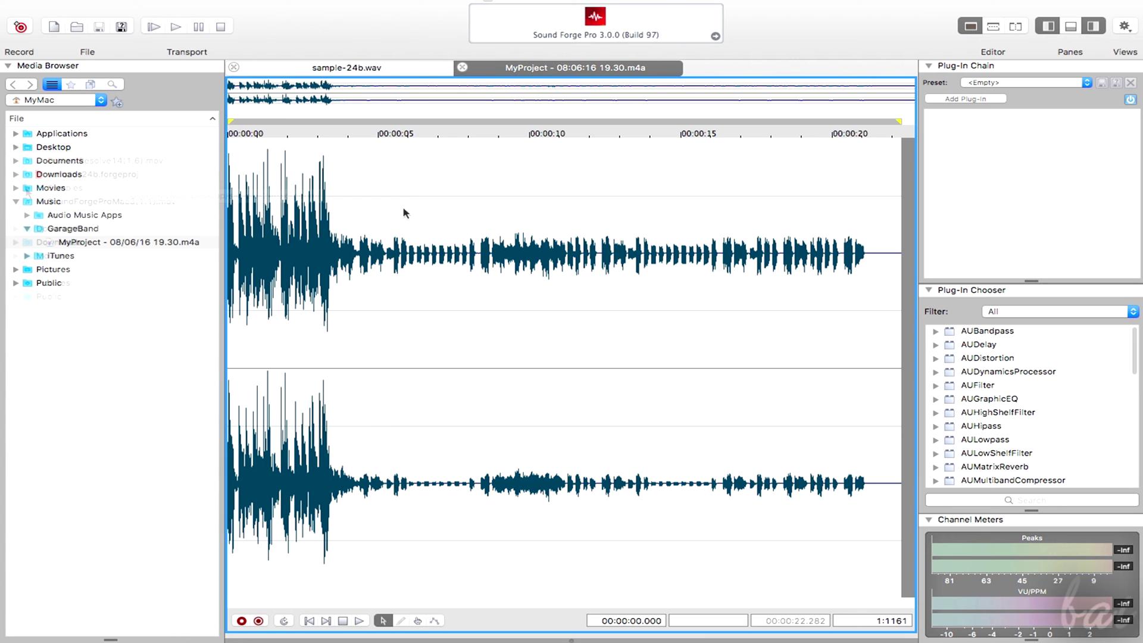
Open the VID_20160602_203547.mp4 audio from the Desktop Samples folder.
{"action": "left_click", "coordinate": [15, 202]}
{"action": "left_click", "coordinate": [15, 146]}
{"action": "left_click", "coordinate": [27, 188]}
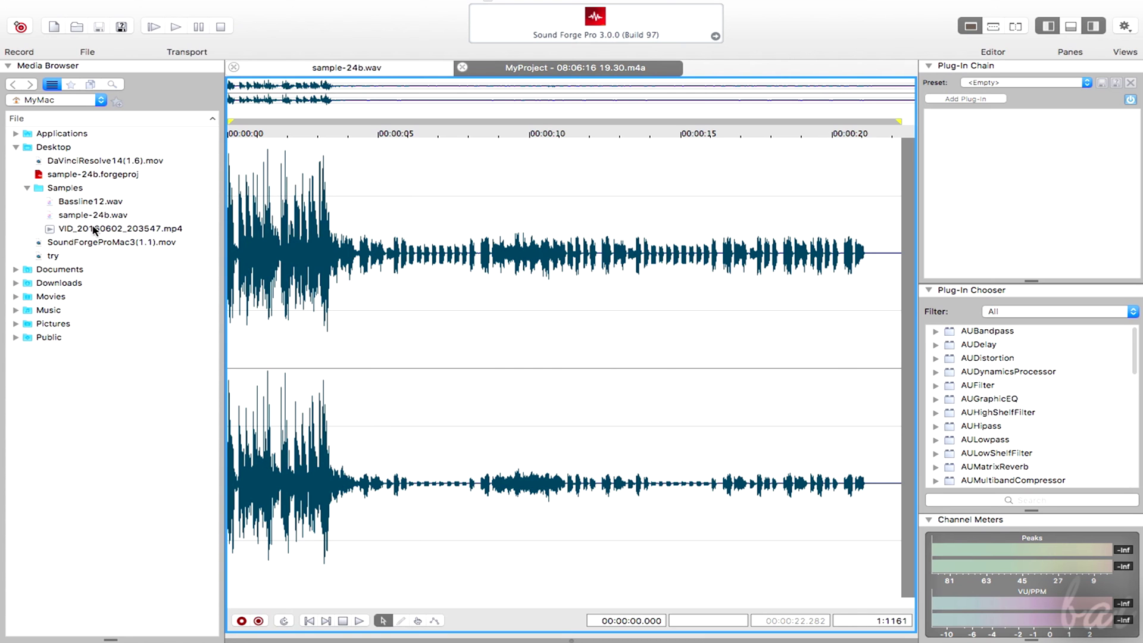
{"action": "left_click_drag", "start_coordinate": [93, 231], "coordinate": [461, 220]}
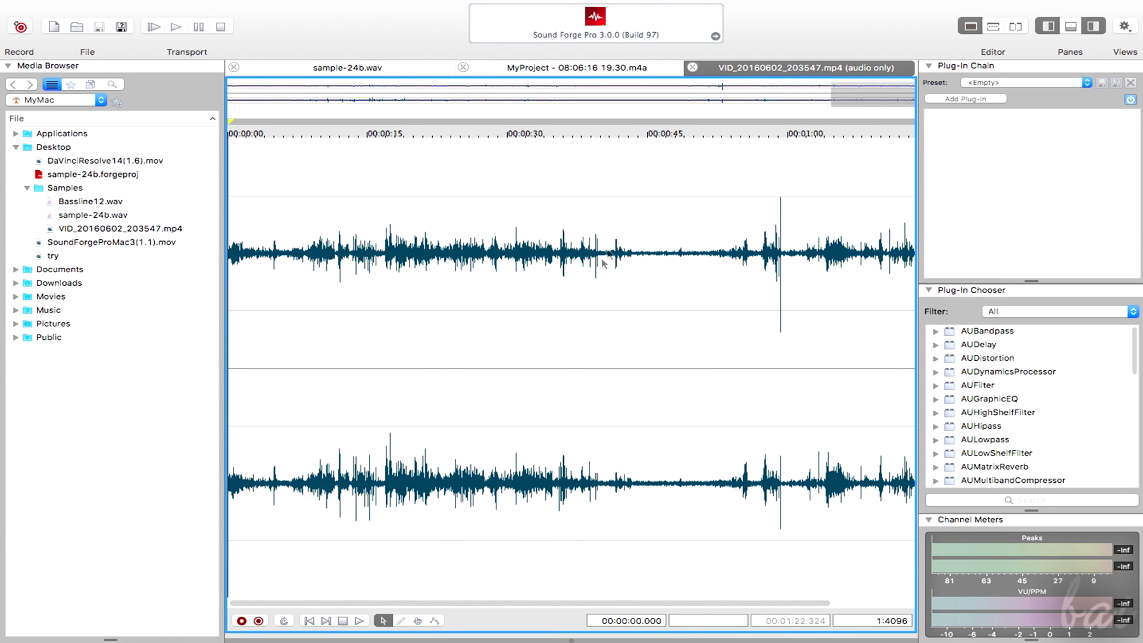
View each open file tab in turn, ending on sample-24b.wav.
{"action": "left_click", "coordinate": [338, 70]}
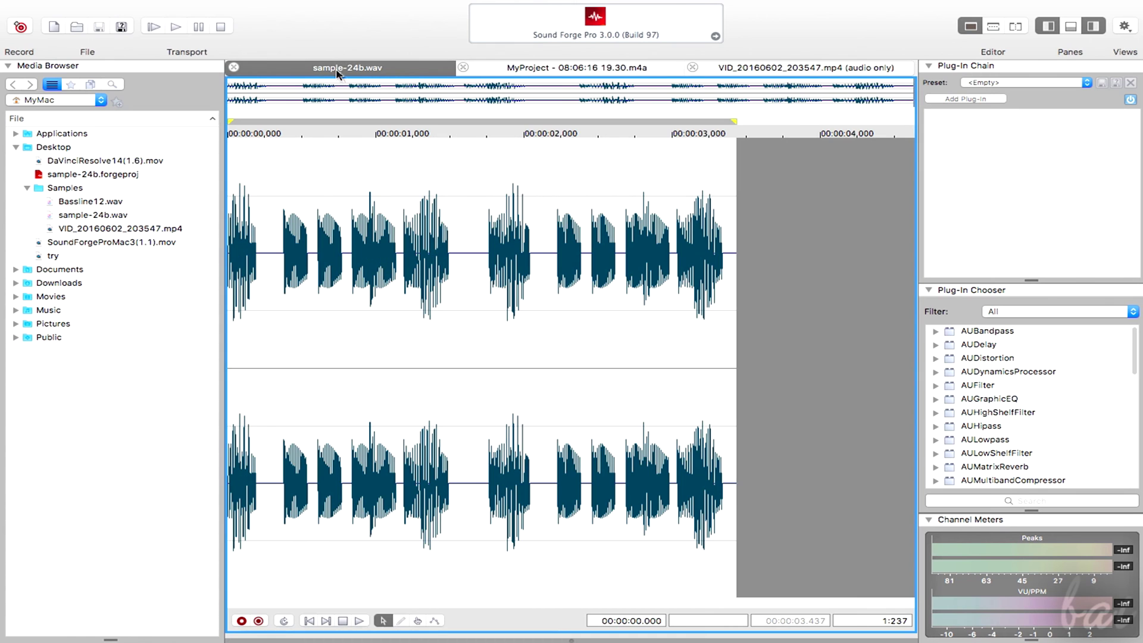
{"action": "left_click", "coordinate": [533, 72]}
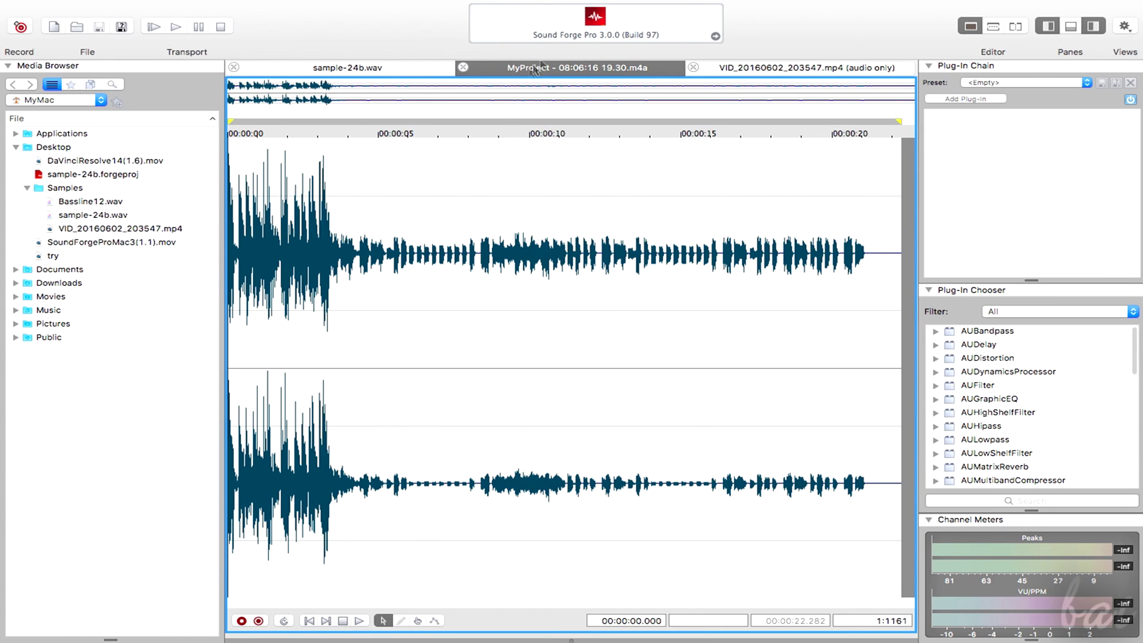
{"action": "left_click", "coordinate": [729, 71]}
{"action": "left_click", "coordinate": [309, 64]}
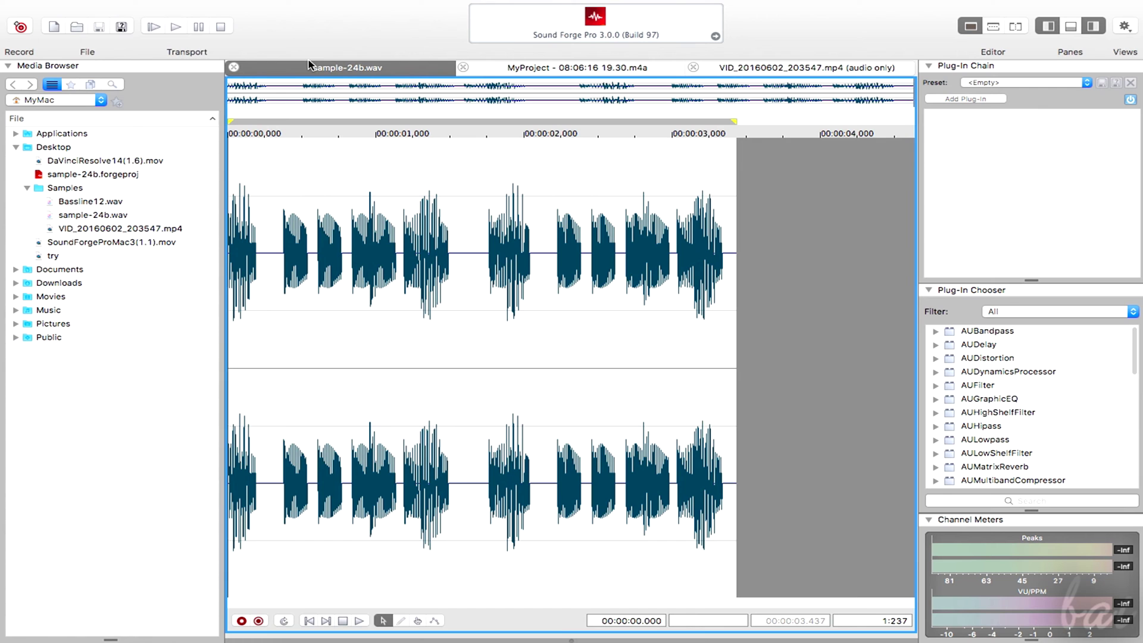
Put MyProject in a lower split-editor pane, then return to a single editor.
{"action": "left_click", "coordinate": [994, 28]}
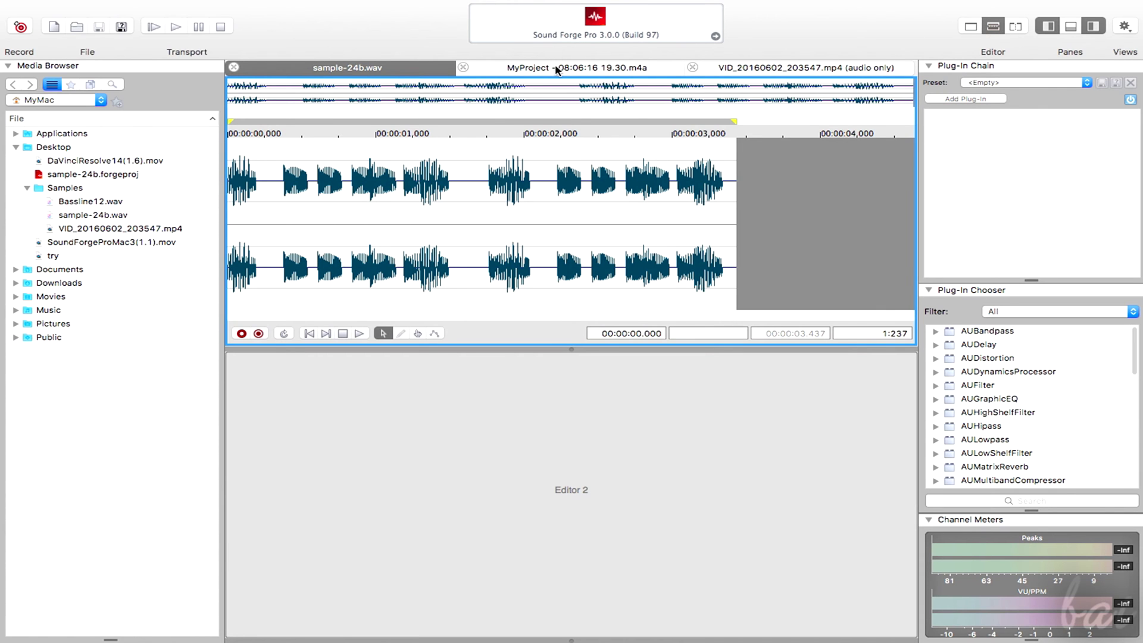
{"action": "left_click_drag", "start_coordinate": [556, 69], "coordinate": [497, 435]}
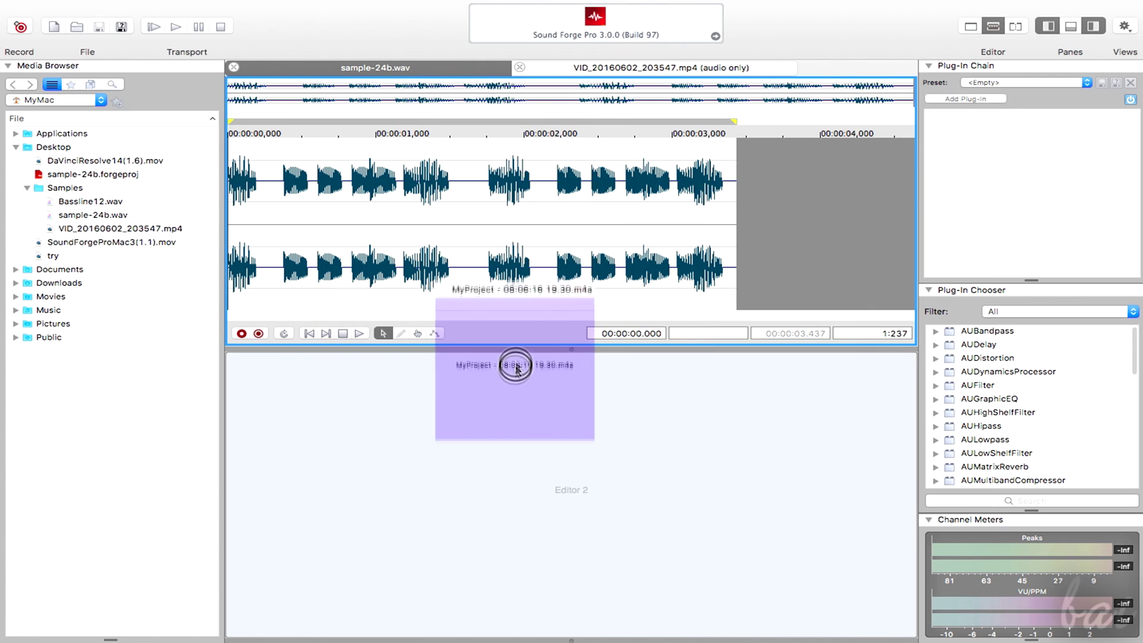
{"action": "left_click_drag", "start_coordinate": [496, 435], "coordinate": [489, 489]}
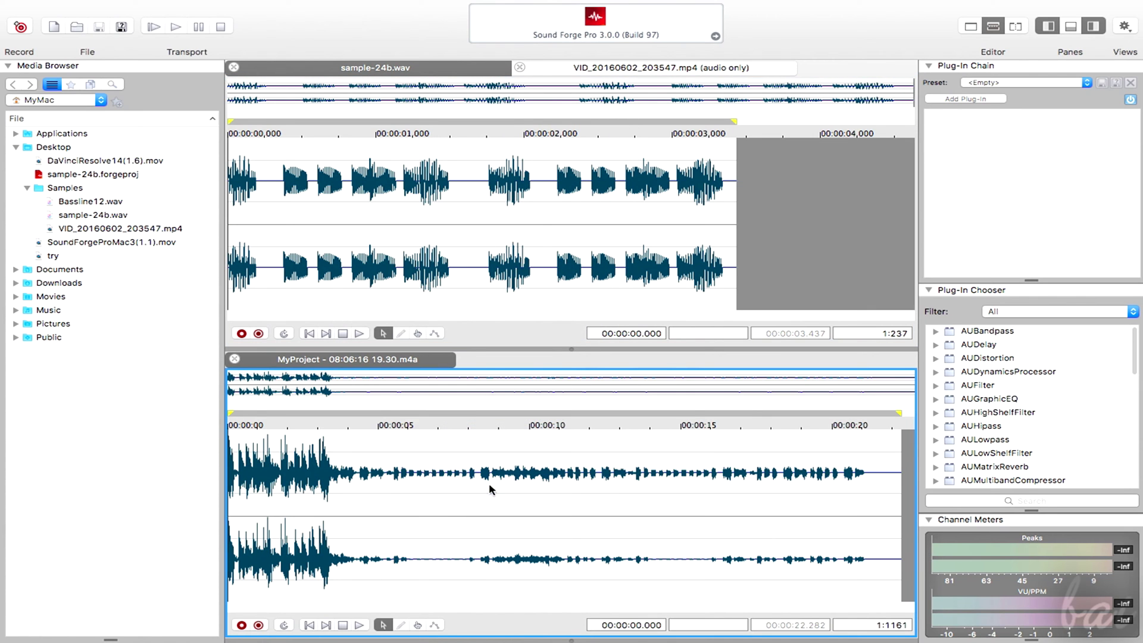
{"action": "left_click", "coordinate": [539, 230]}
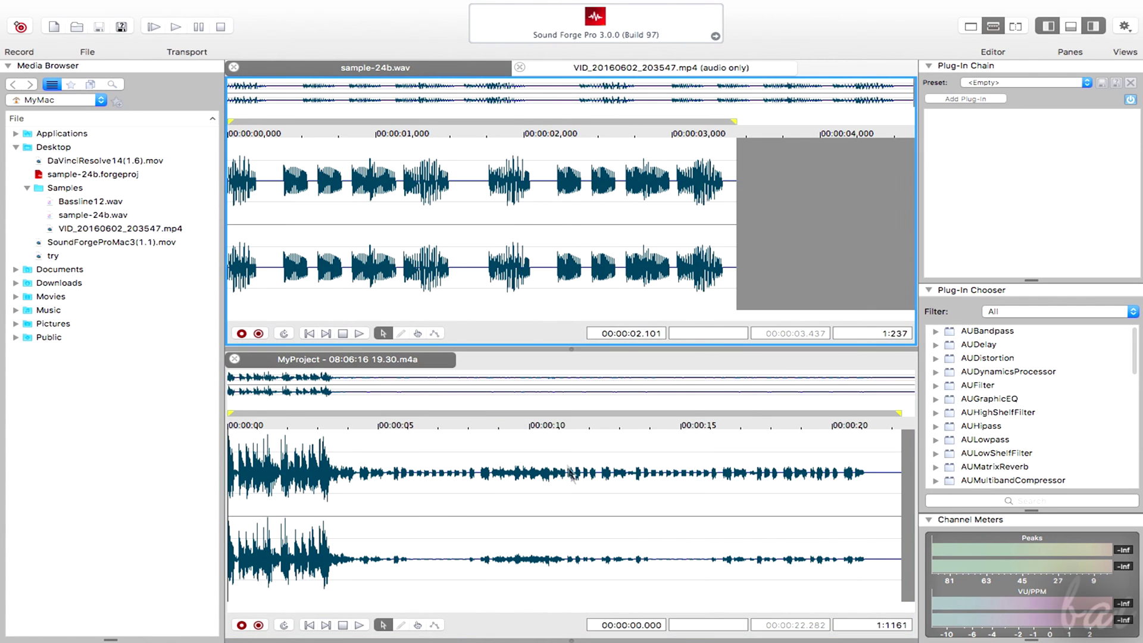
{"action": "left_click", "coordinate": [508, 472]}
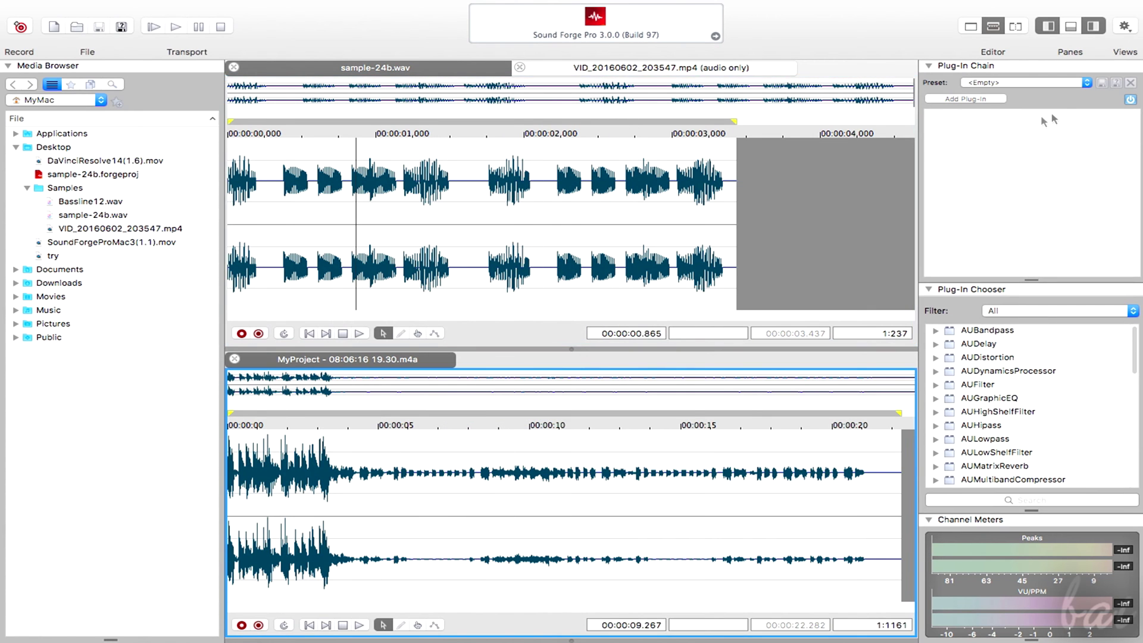
{"action": "left_click", "coordinate": [972, 27]}
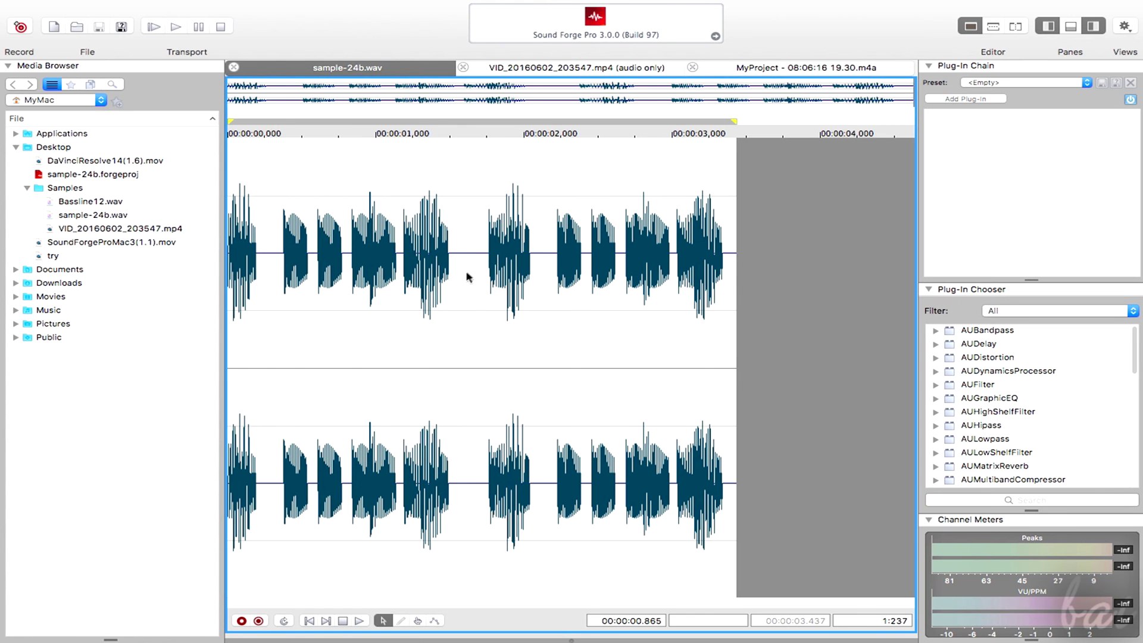
Zoom in near 1.6 s, pan around, place the cursor at 0.34 s, then zoom to fit.
{"action": "left_click", "coordinate": [472, 251]}
{"action": "scroll", "coordinate": [572, 268], "scroll_direction": "up", "scroll_amount": 3}
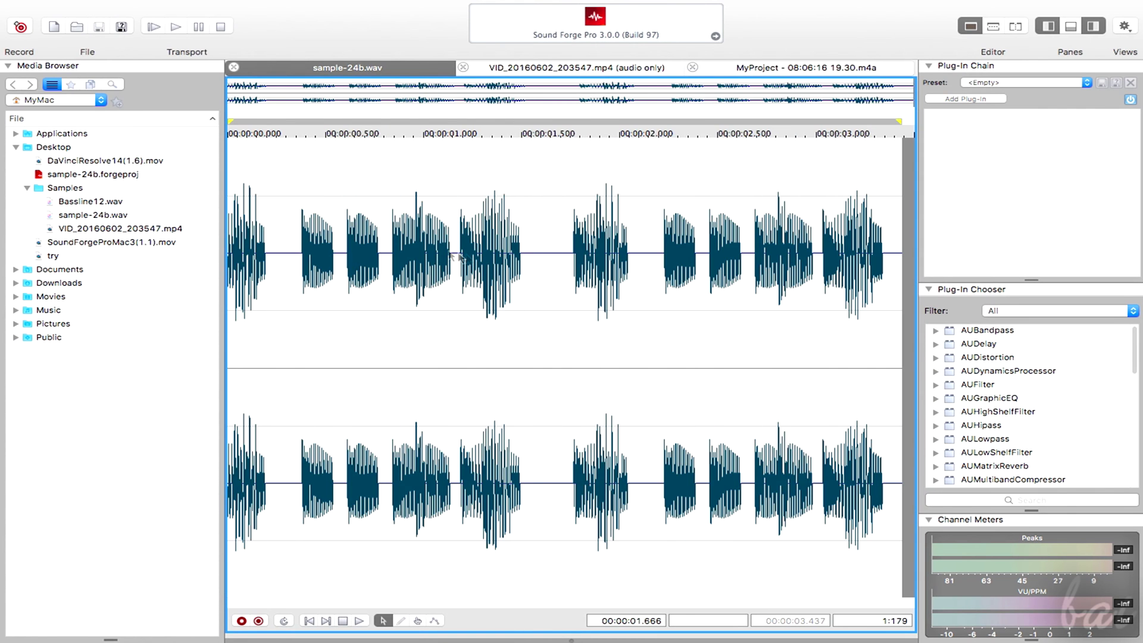
{"action": "scroll", "coordinate": [567, 267], "scroll_direction": "up", "scroll_amount": 5}
{"action": "scroll", "coordinate": [566, 267], "scroll_direction": "down", "scroll_amount": 4}
{"action": "scroll", "coordinate": [566, 267], "scroll_direction": "down", "scroll_amount": 2}
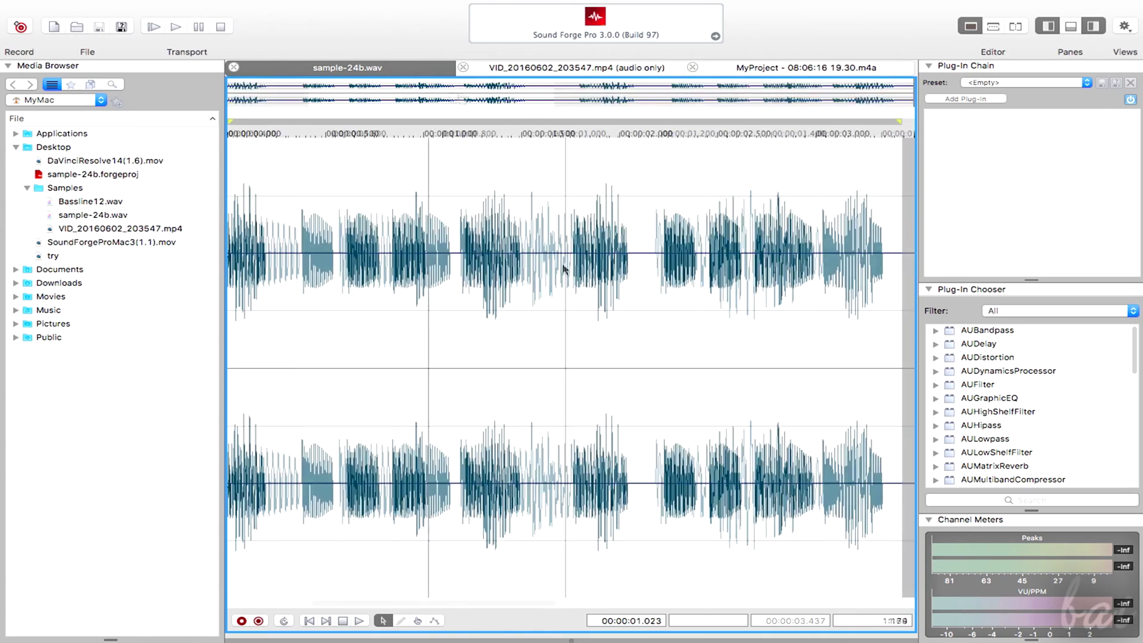
{"action": "left_click_drag", "start_coordinate": [504, 99], "coordinate": [599, 95]}
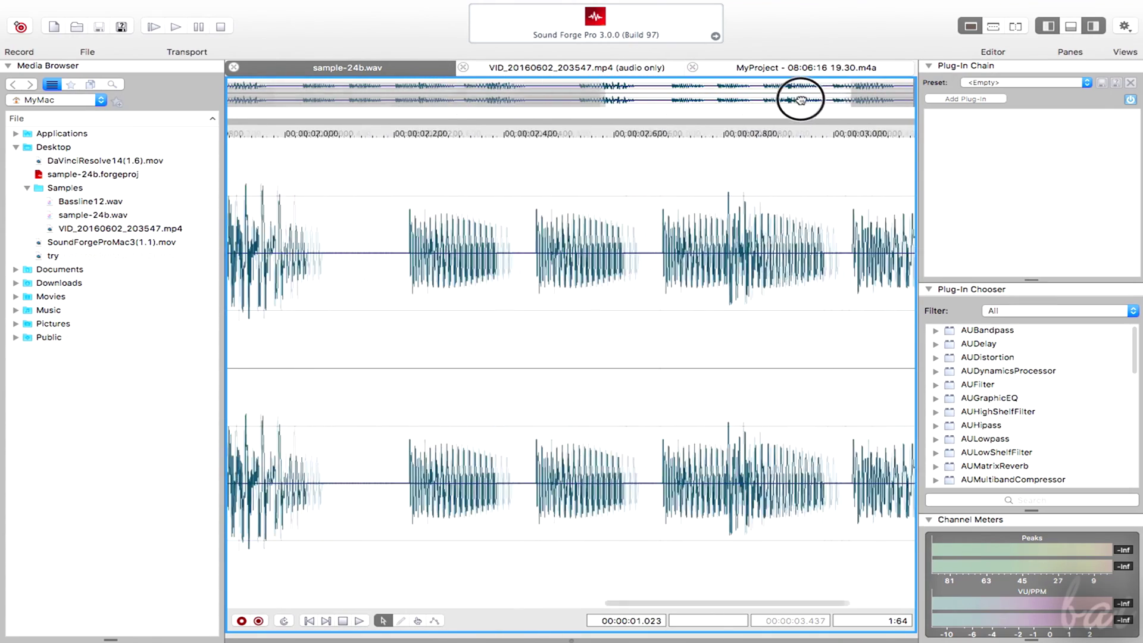
{"action": "left_click_drag", "start_coordinate": [598, 94], "coordinate": [482, 97]}
{"action": "left_click", "coordinate": [284, 232]}
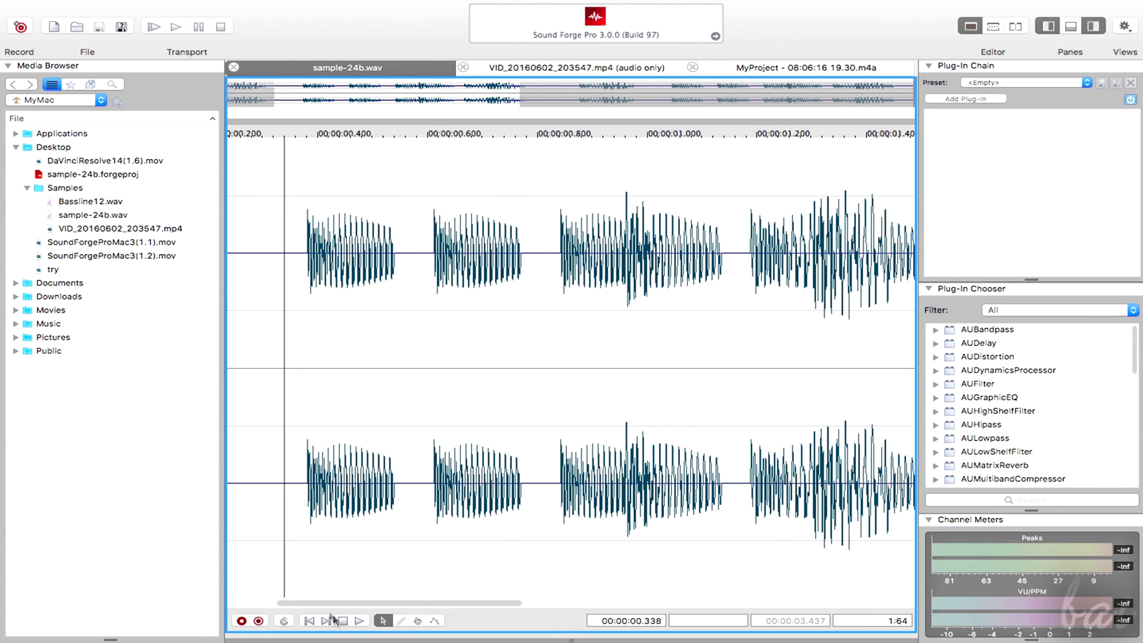
{"action": "key", "text": "ctrl+Up"}
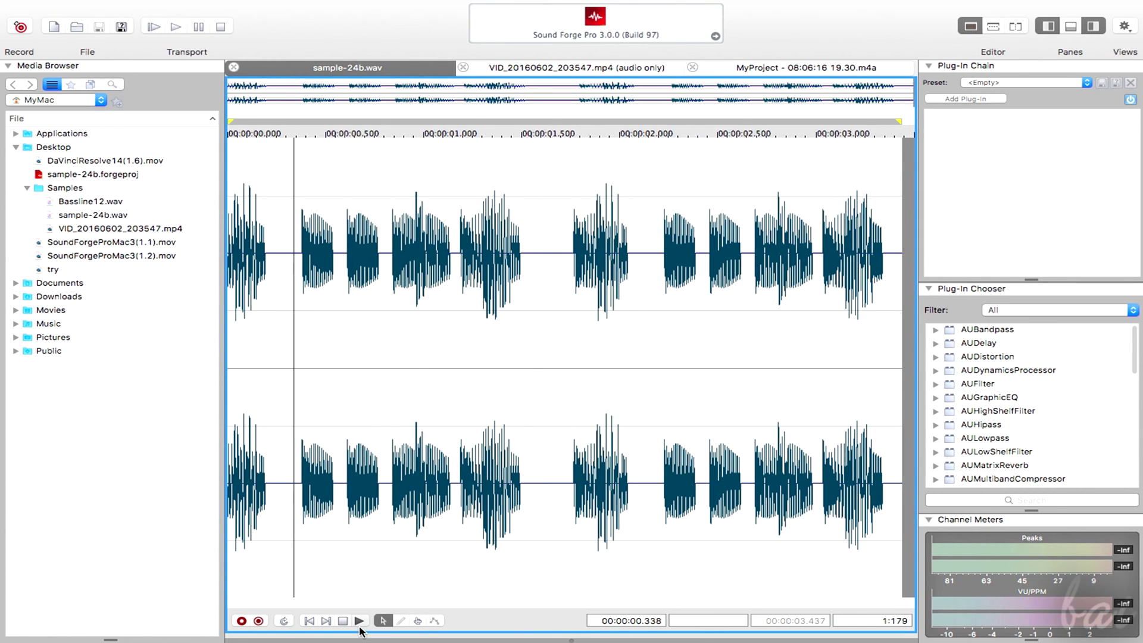
Play from 0.338 s, then try play positions at 1.15, 1.93 and 0.57 s.
{"action": "left_click", "coordinate": [360, 623]}
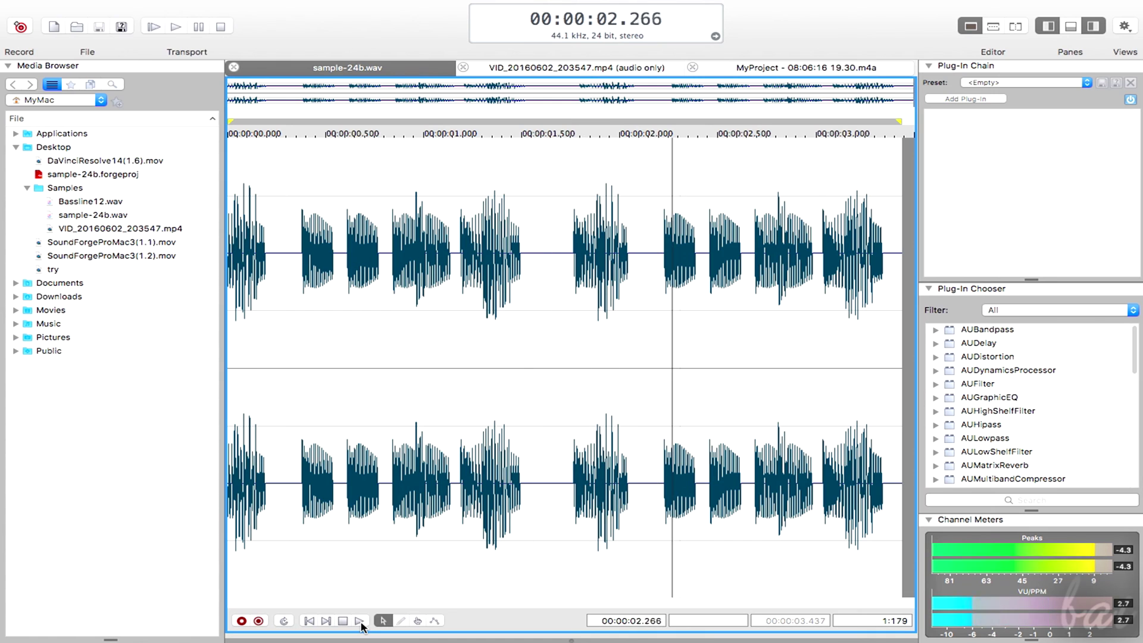
{"action": "left_click", "coordinate": [359, 623]}
{"action": "left_click", "coordinate": [453, 306]}
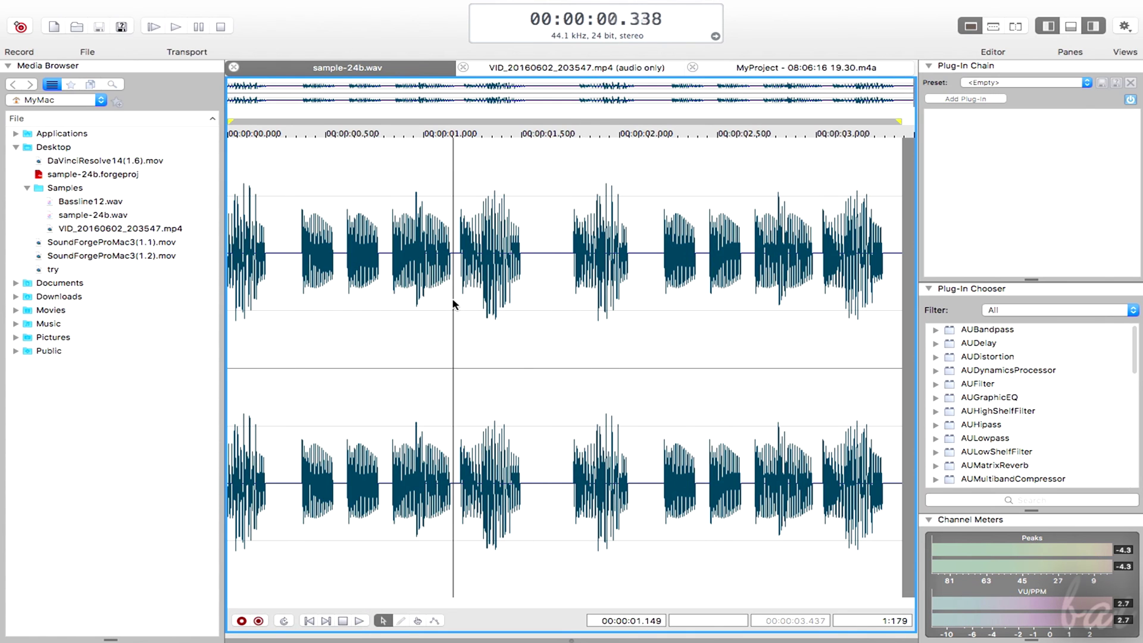
{"action": "left_click", "coordinate": [606, 284]}
{"action": "left_click", "coordinate": [341, 316]}
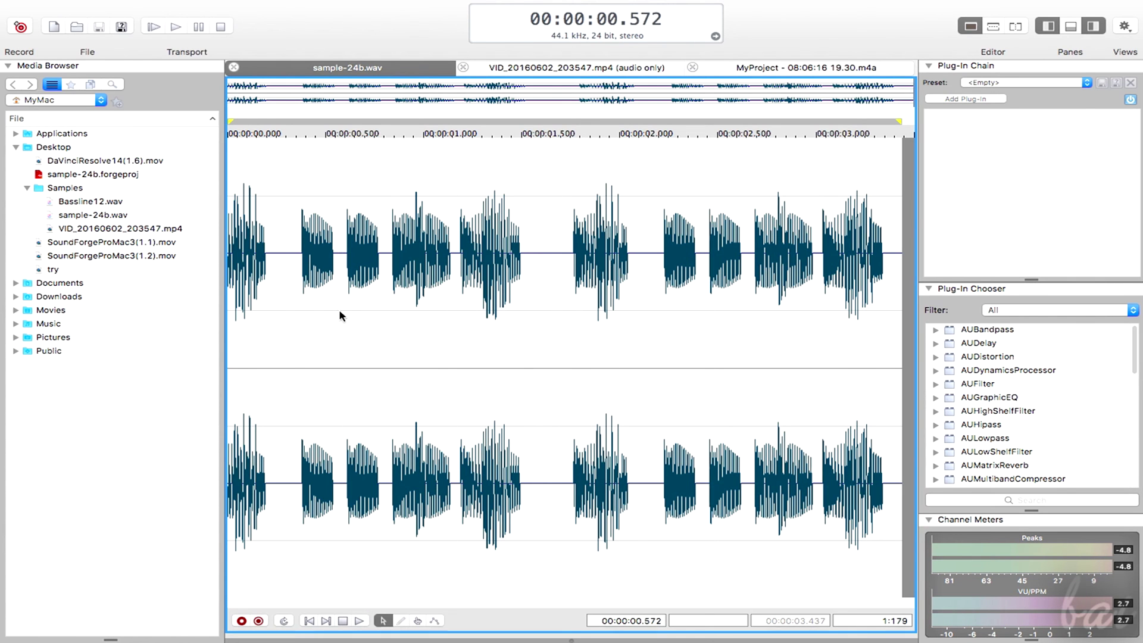
{"action": "key", "text": "space"}
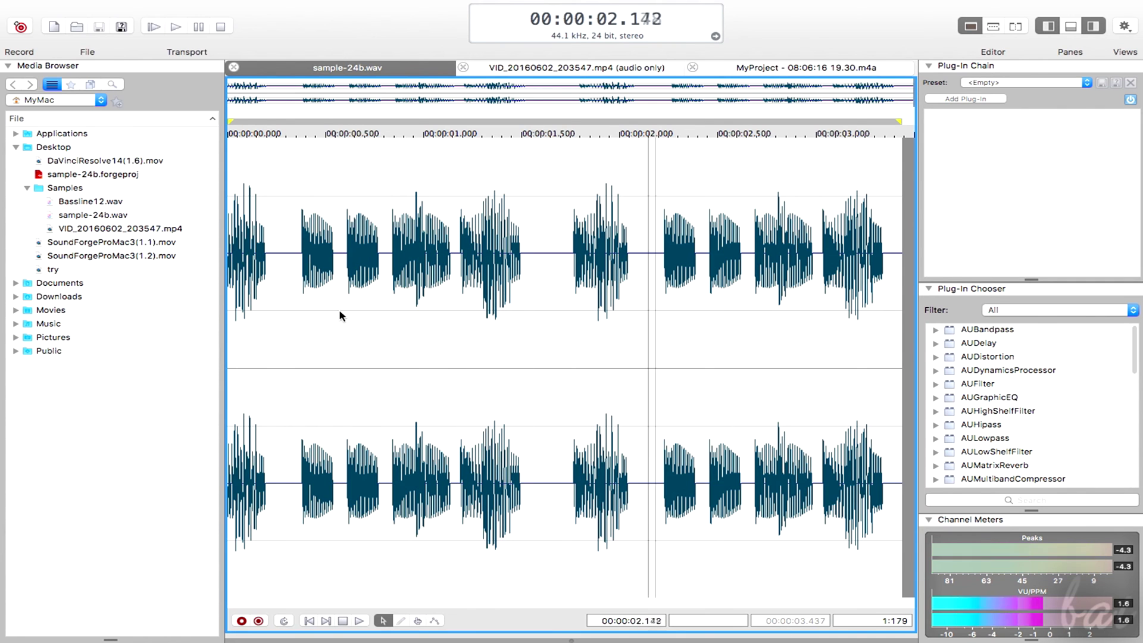
{"action": "key", "text": "space"}
Set the play position to 0.962 s and play repeatedly from there.
{"action": "left_click", "coordinate": [417, 315]}
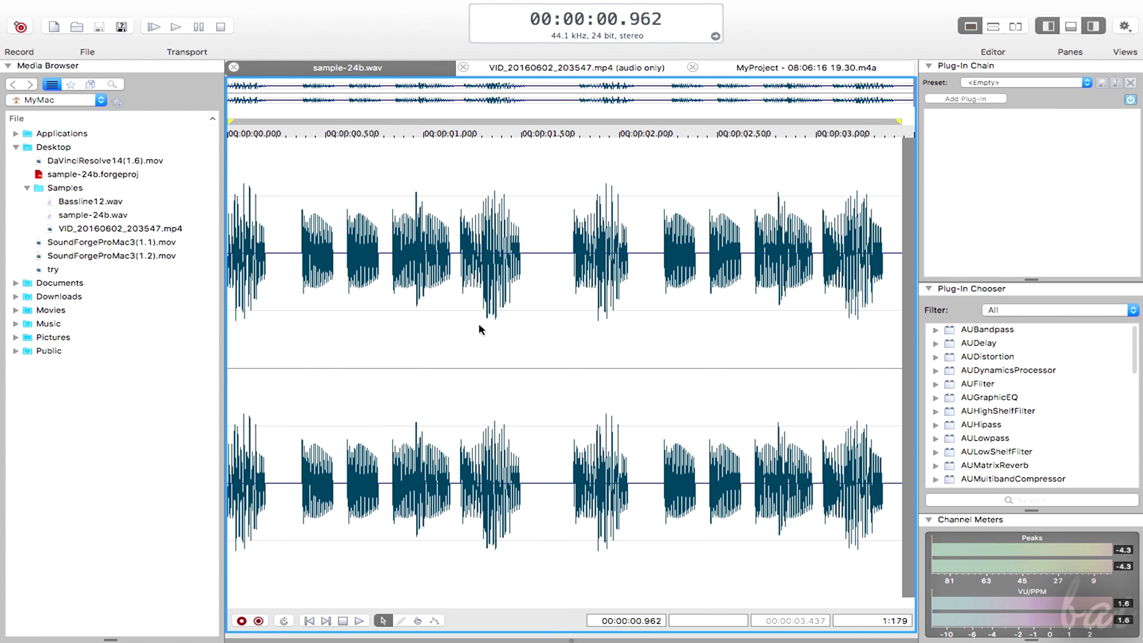
{"action": "key", "text": "space"}
{"action": "key", "text": "space"}
{"action": "key", "text": "space"}
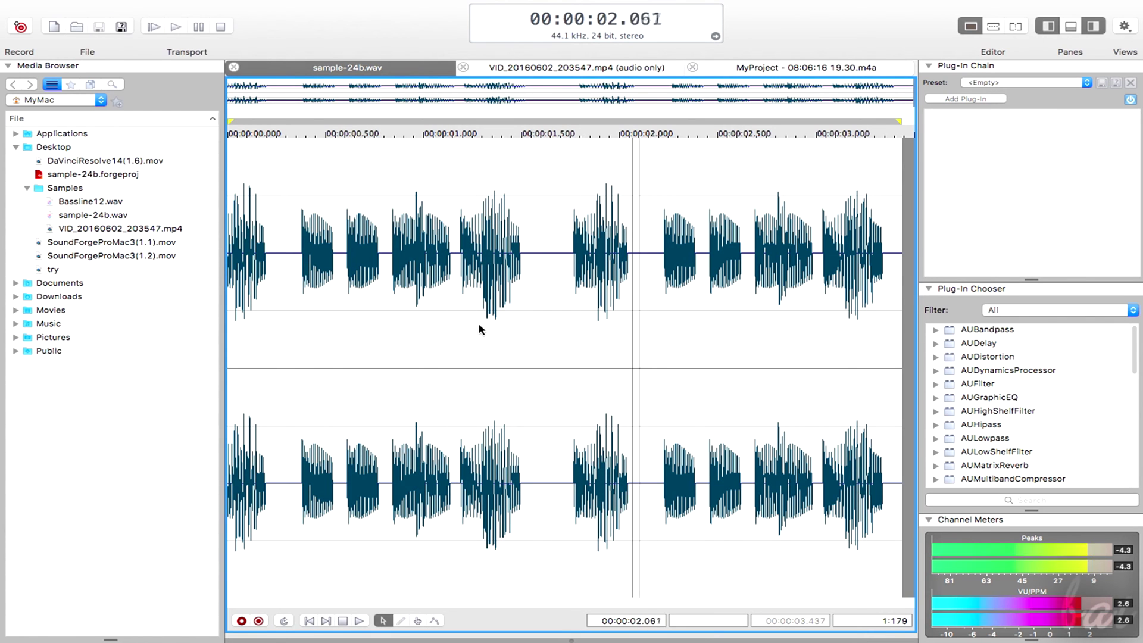
{"action": "key", "text": "space"}
Select the region from about 0.7 to 1.6 s and play it twice.
{"action": "double_click", "coordinate": [479, 329]}
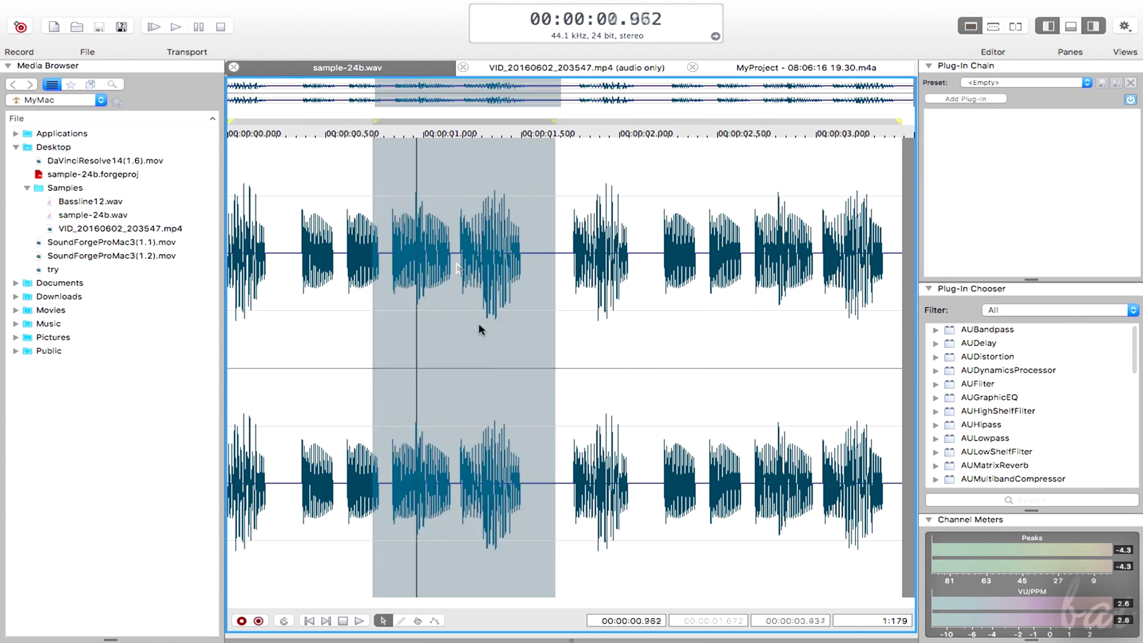
{"action": "key", "text": "space"}
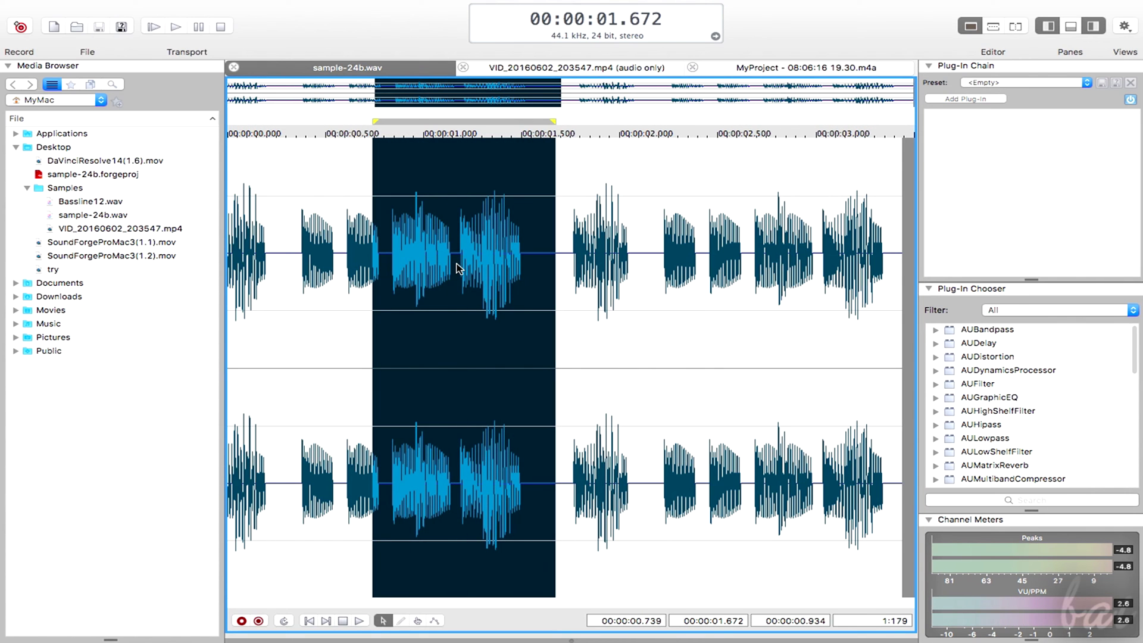
{"action": "key", "text": "space"}
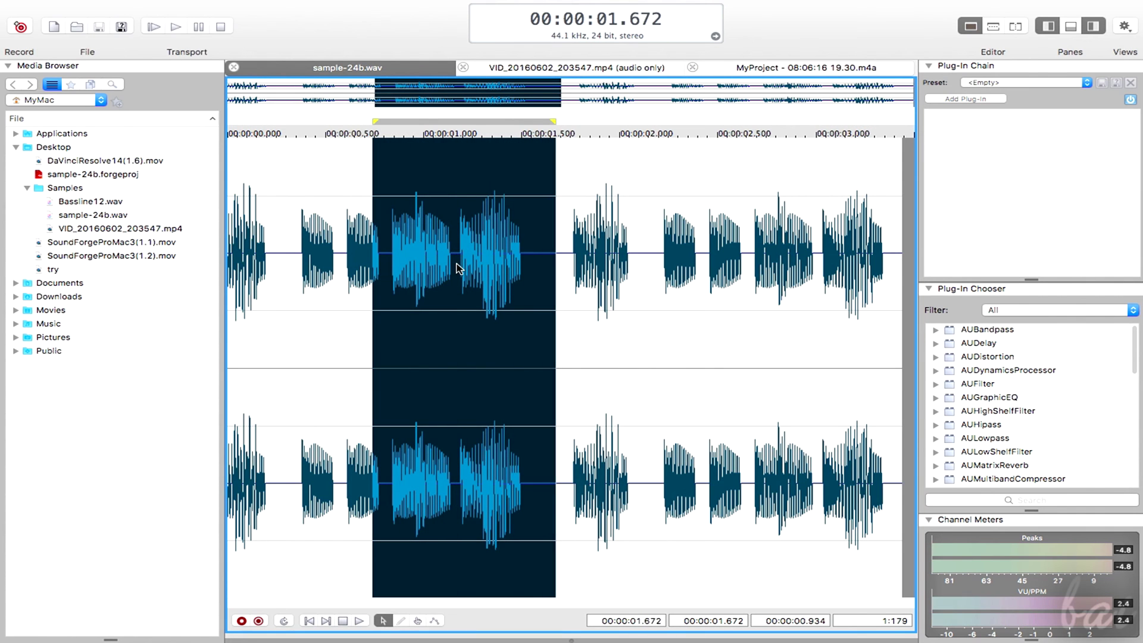
{"action": "key", "text": "space"}
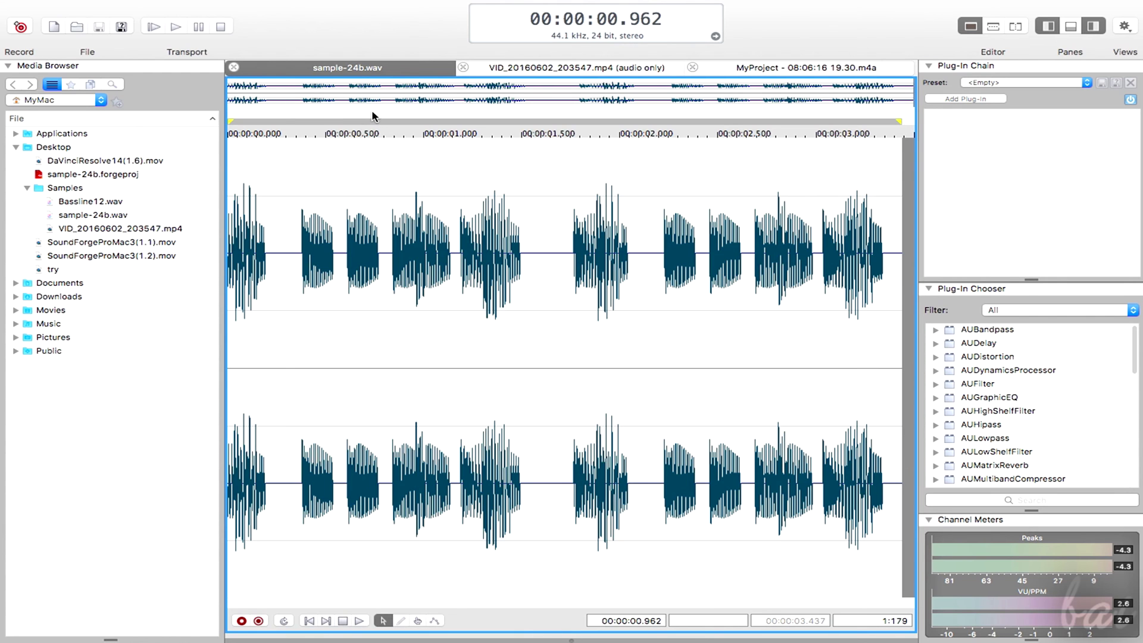
Reselect about 0.74 to 1.67 s and play the selection twice.
{"action": "left_click_drag", "start_coordinate": [372, 114], "coordinate": [446, 118]}
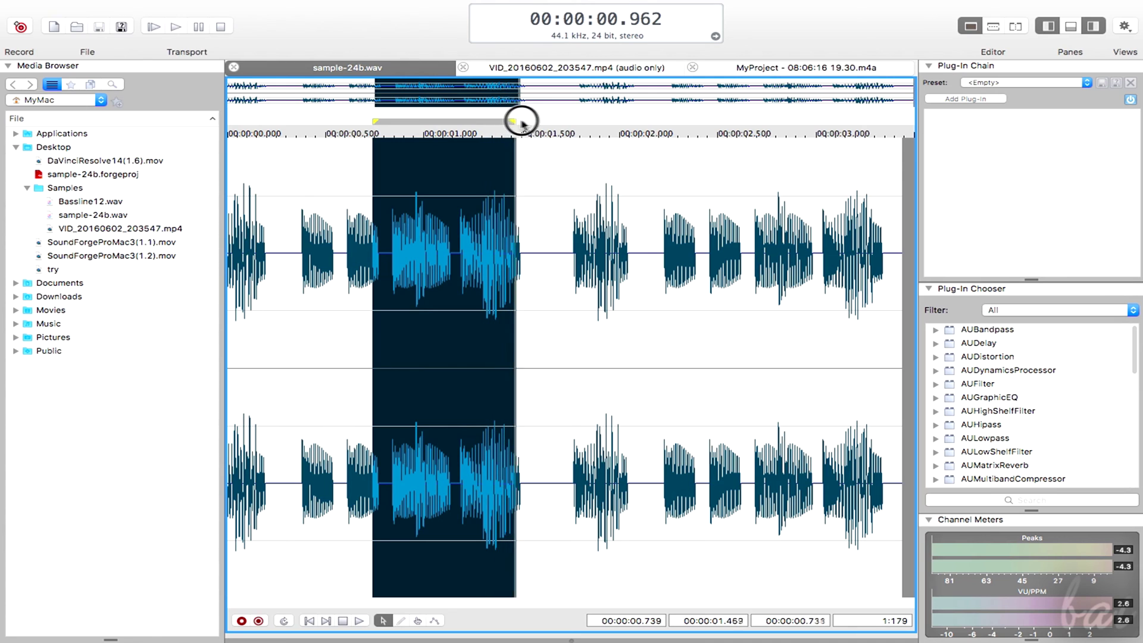
{"action": "left_click_drag", "start_coordinate": [446, 117], "coordinate": [556, 120]}
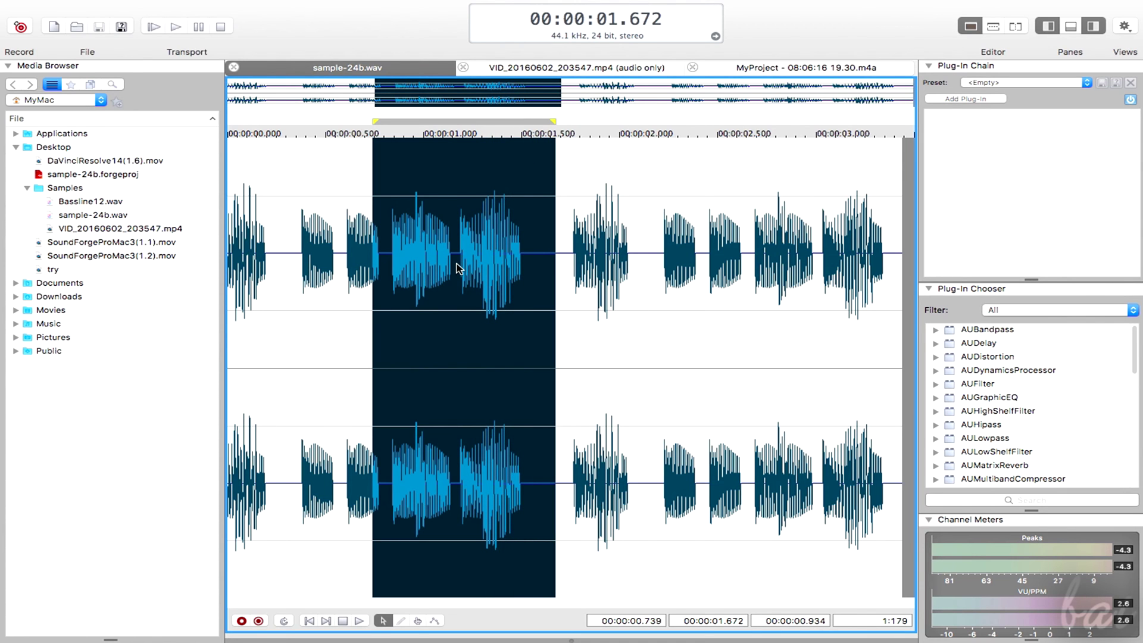
{"action": "key", "text": "space"}
{"action": "key", "text": "space"}
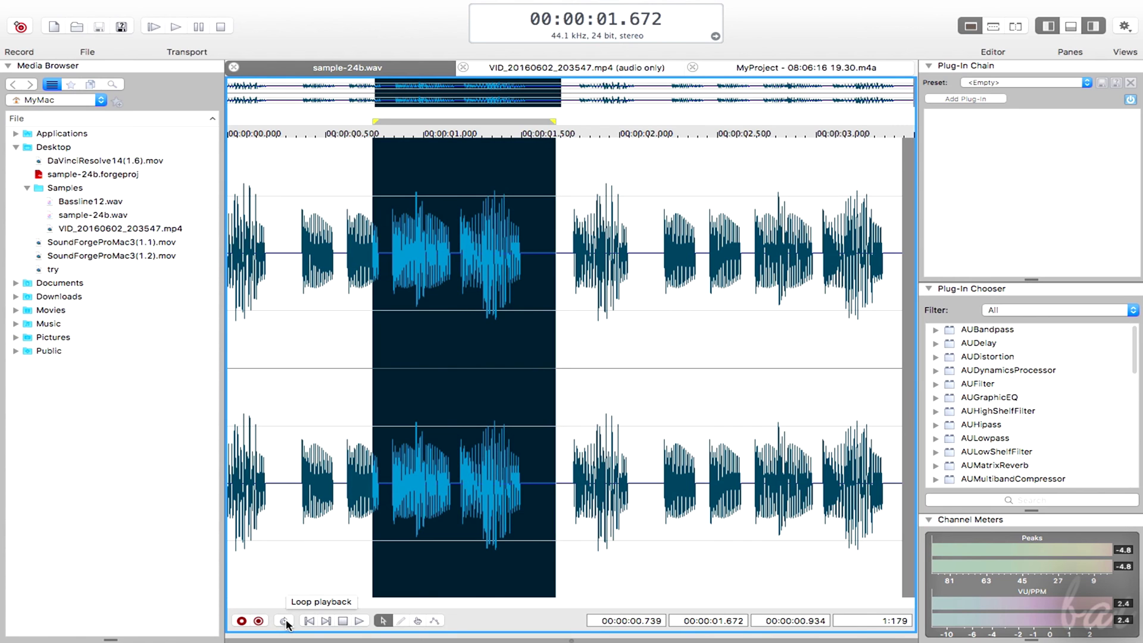
Turn on Loop, loop-play the selection, stop, then click to clear the selection.
{"action": "left_click", "coordinate": [284, 622]}
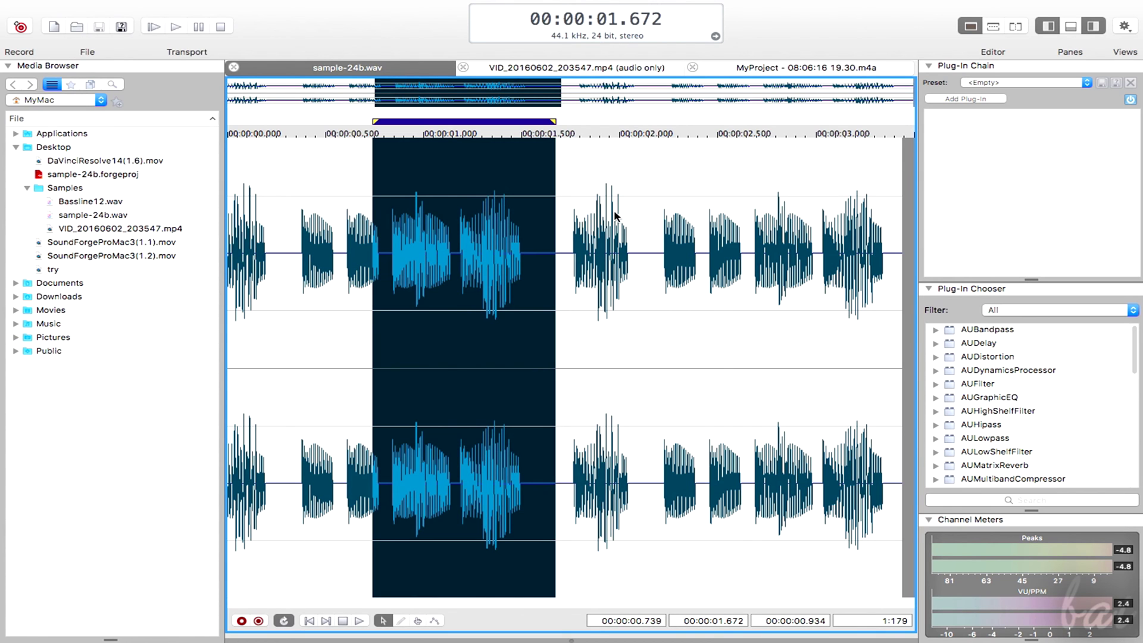
{"action": "key", "text": "space"}
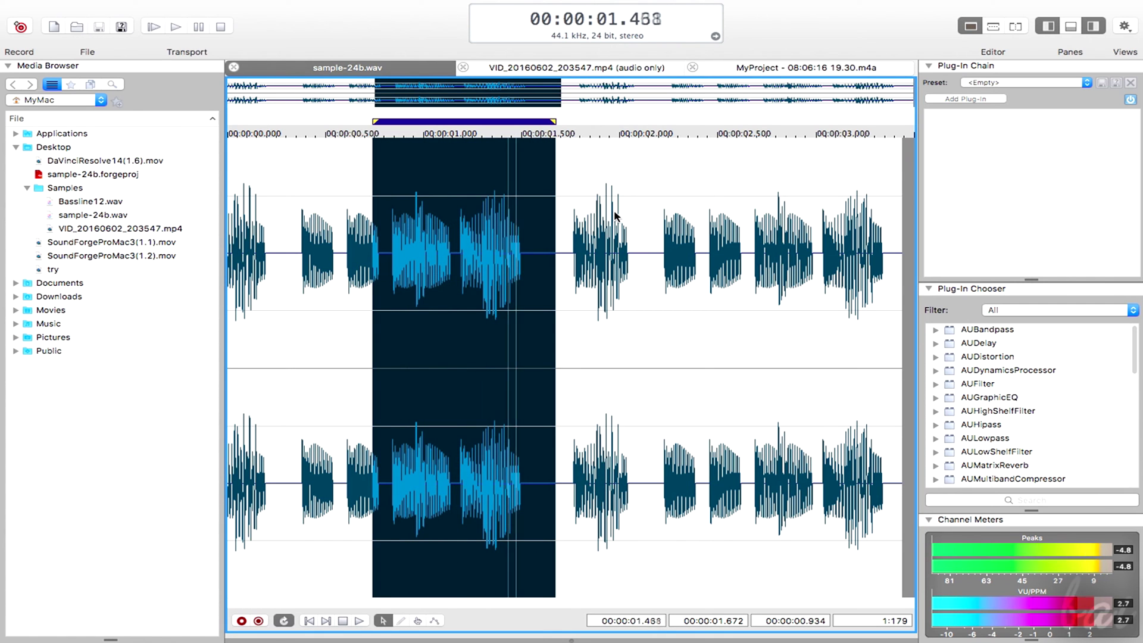
{"action": "key", "text": "space"}
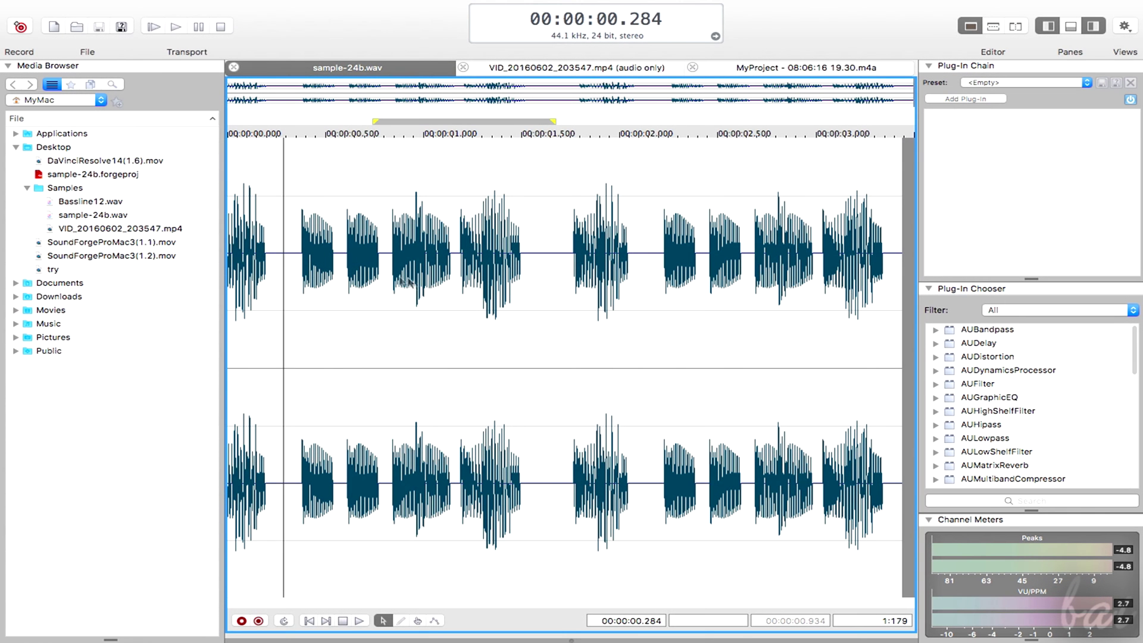
{"action": "left_click", "coordinate": [417, 292]}
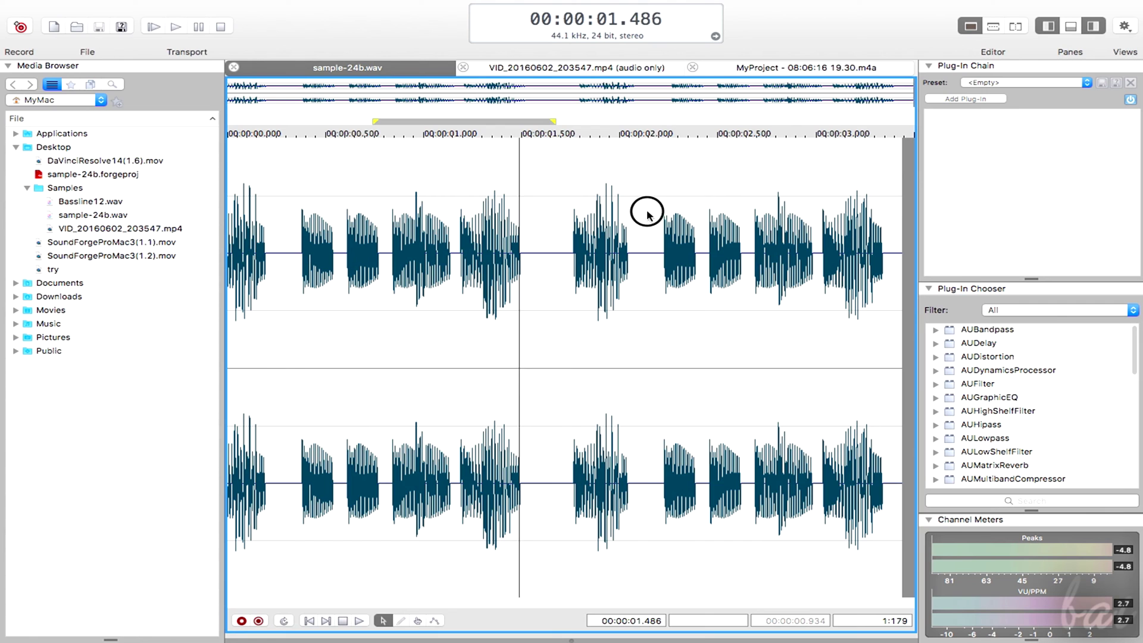
{"action": "left_click", "coordinate": [716, 207]}
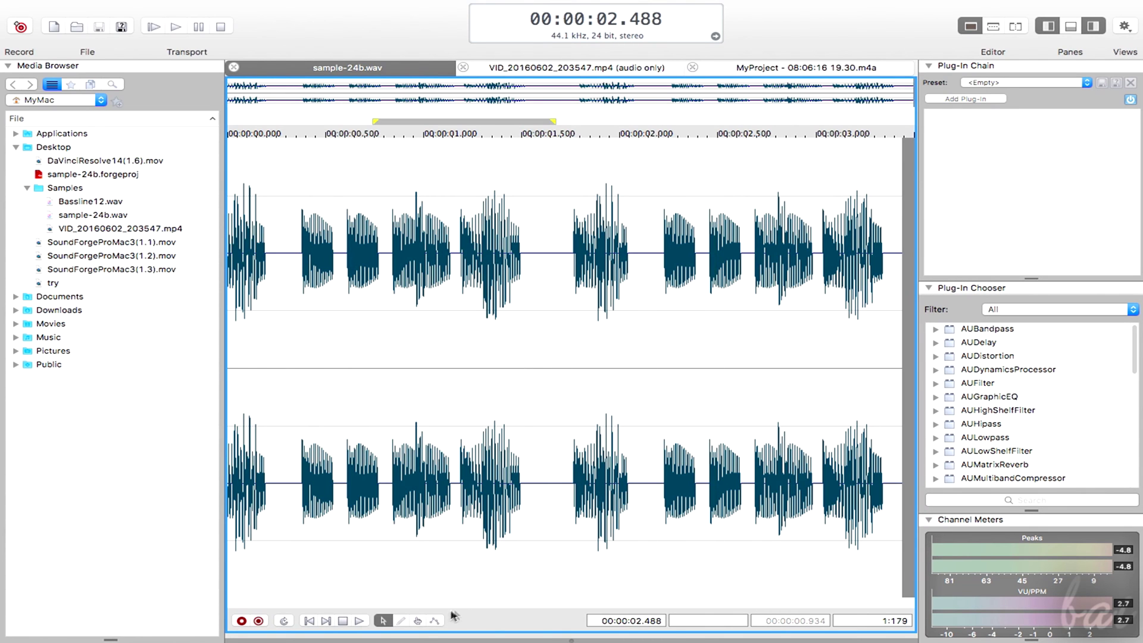
{"action": "left_click", "coordinate": [422, 624]}
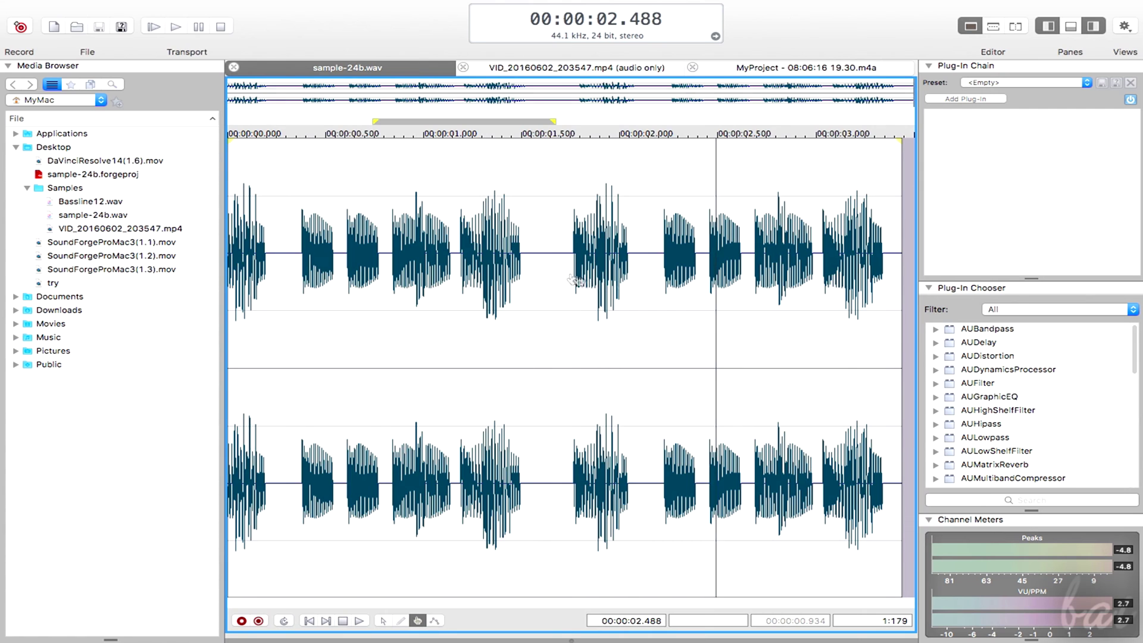
{"action": "double_click", "coordinate": [456, 194]}
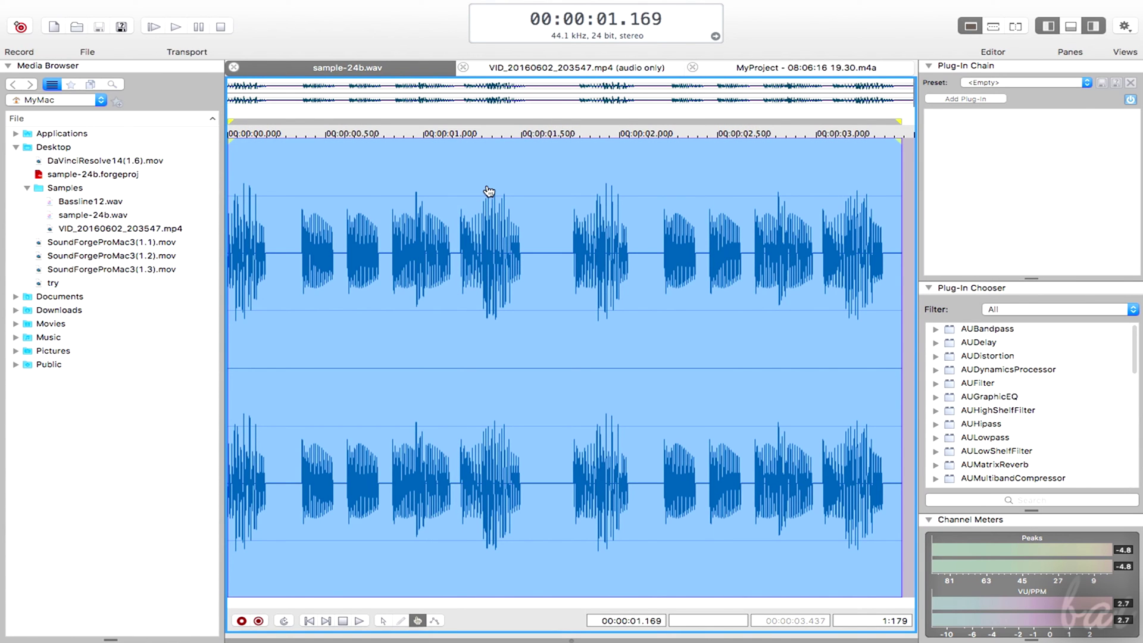
{"action": "key", "text": "shift+End"}
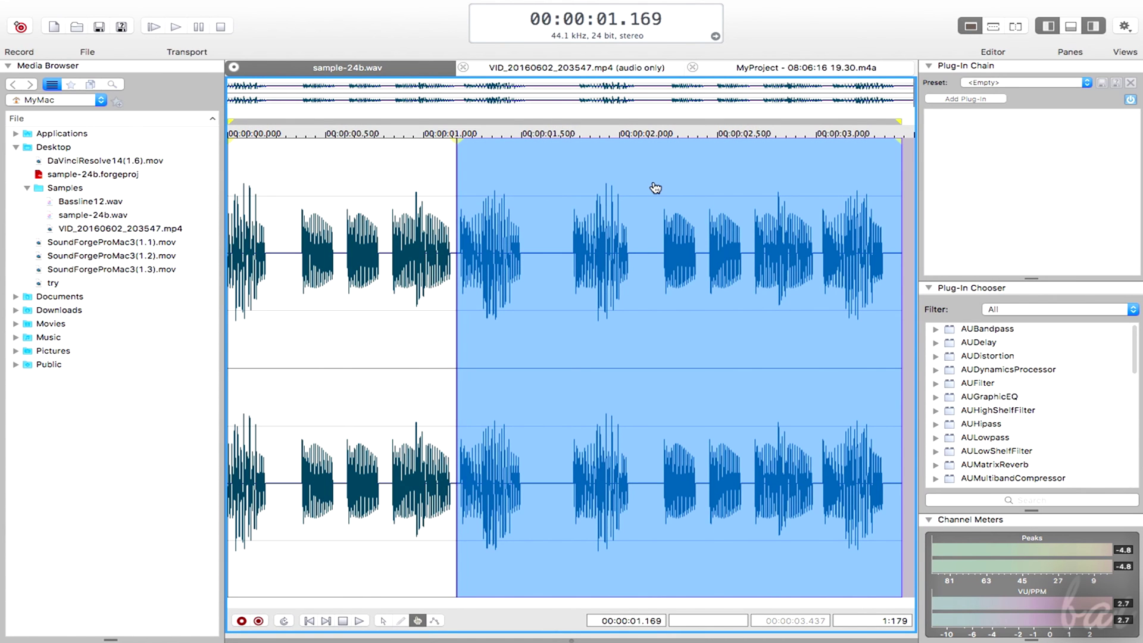
{"action": "left_click", "coordinate": [641, 228]}
{"action": "key", "text": "shift+End"}
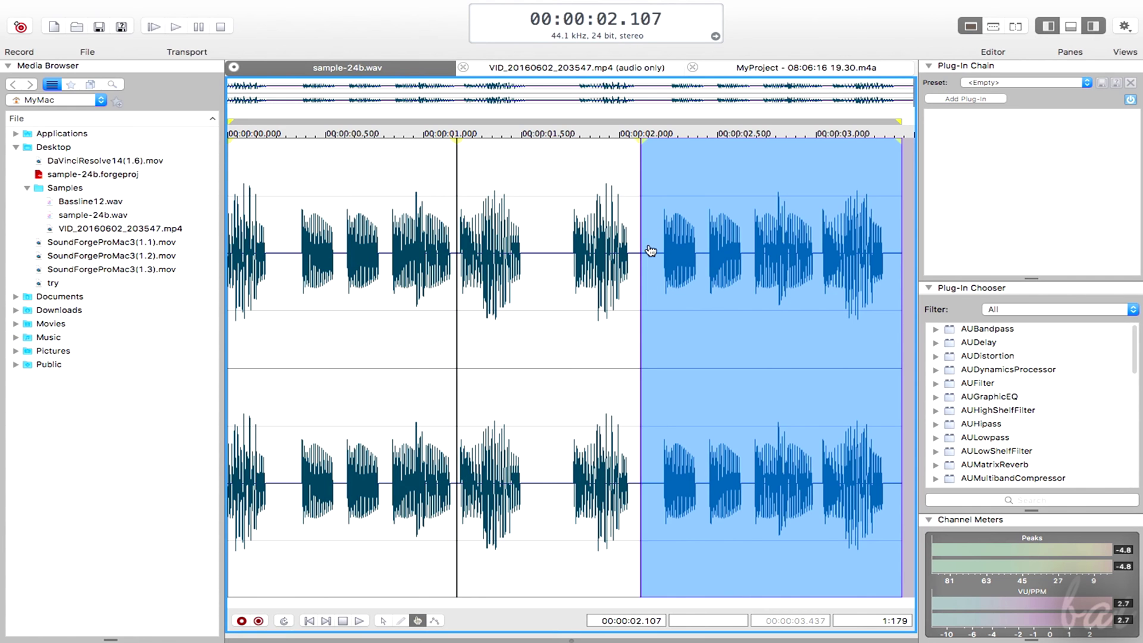
{"action": "double_click", "coordinate": [364, 191]}
{"action": "double_click", "coordinate": [523, 243]}
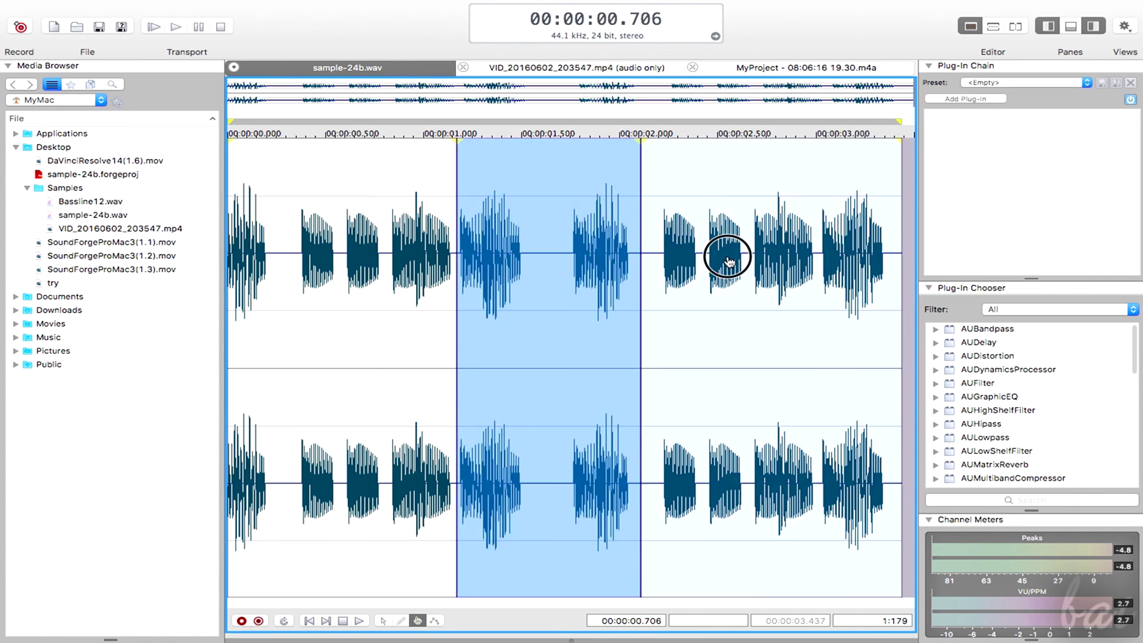
{"action": "double_click", "coordinate": [728, 256]}
{"action": "left_click", "coordinate": [525, 266]}
{"action": "double_click", "coordinate": [393, 254]}
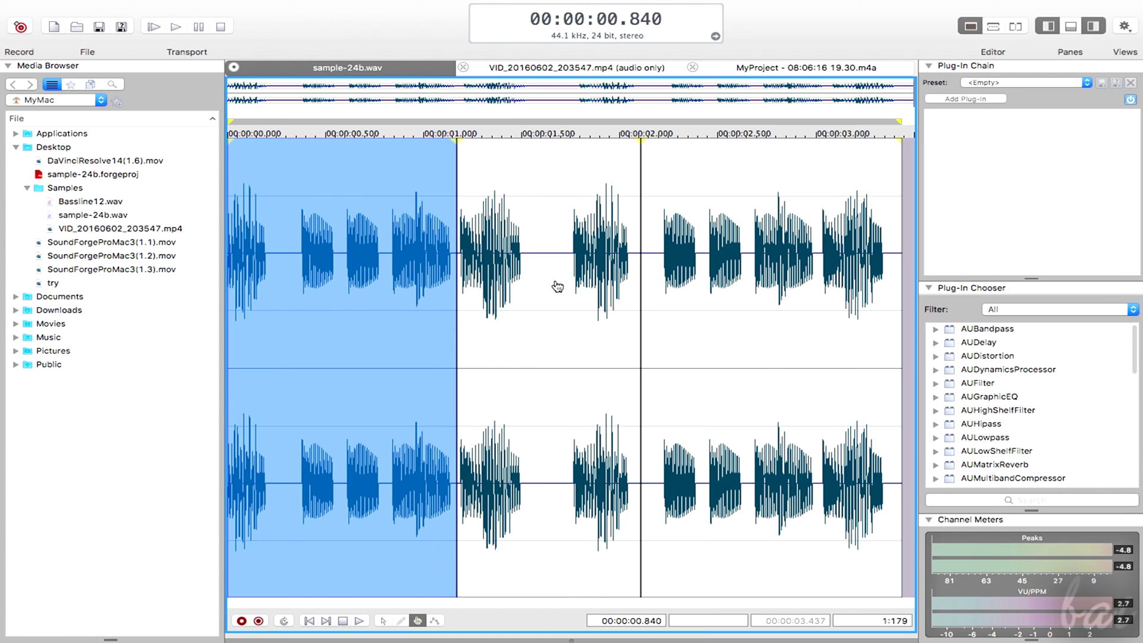
{"action": "double_click", "coordinate": [549, 354]}
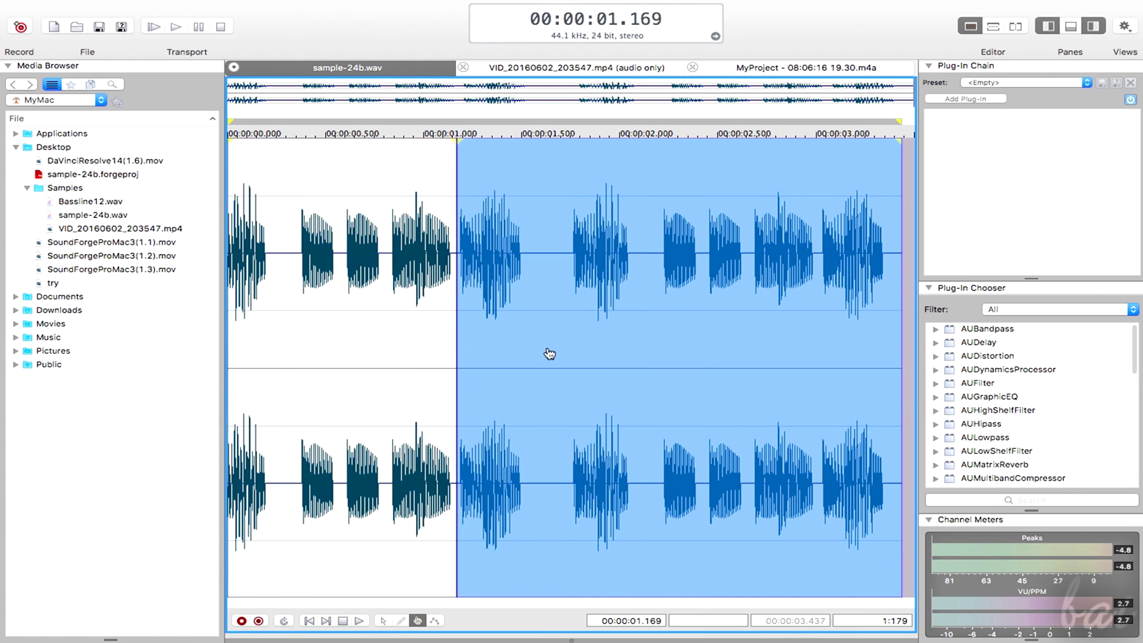
{"action": "key", "text": "super+a"}
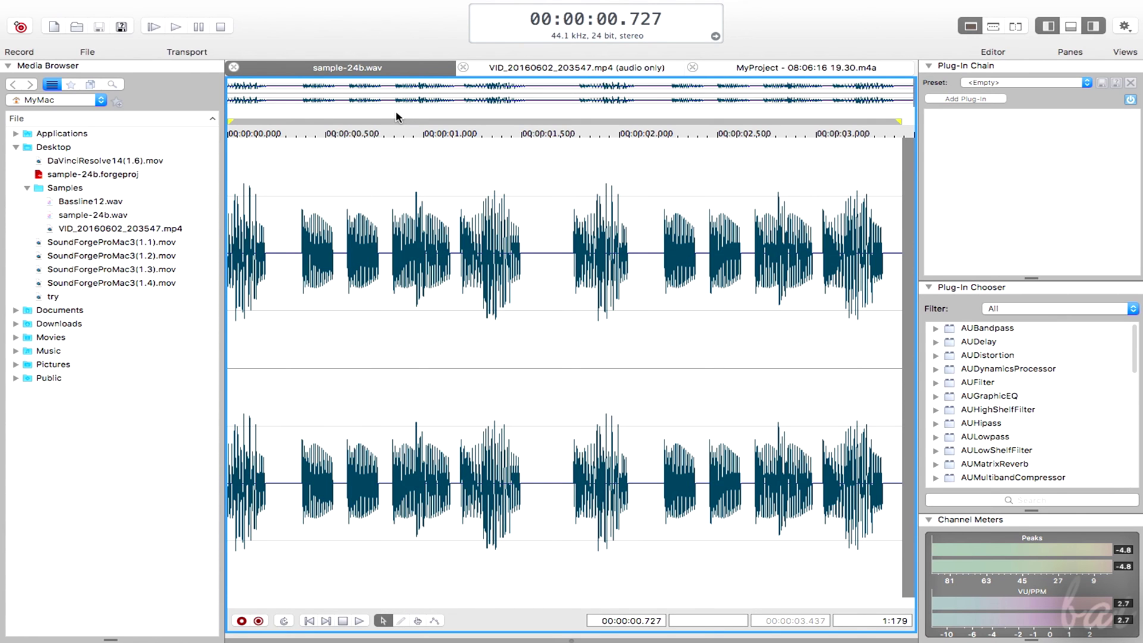
Cut the 0.86–1.76 s stretch and paste it back at about 1.53 s.
{"action": "left_click_drag", "start_coordinate": [397, 114], "coordinate": [571, 125]}
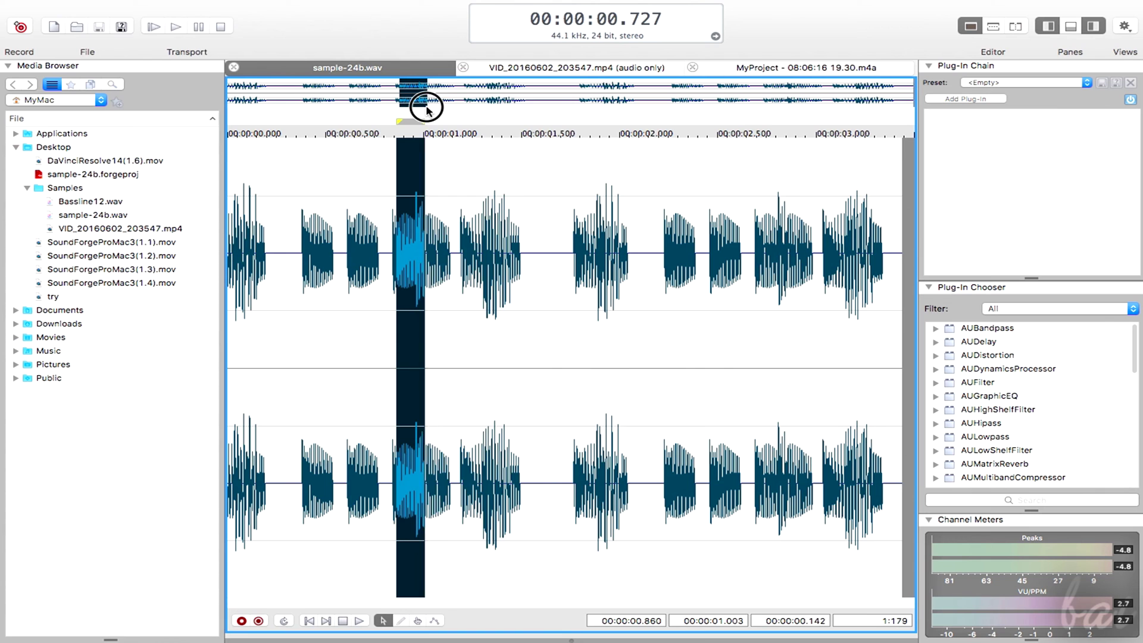
{"action": "right_click", "coordinate": [487, 240]}
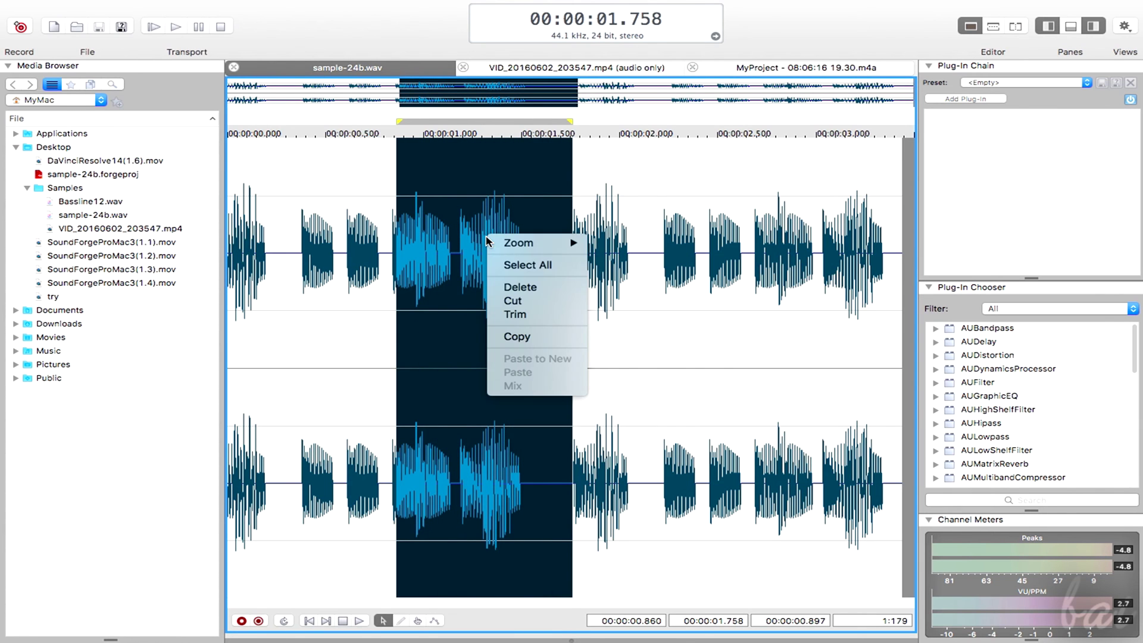
{"action": "left_click", "coordinate": [528, 305]}
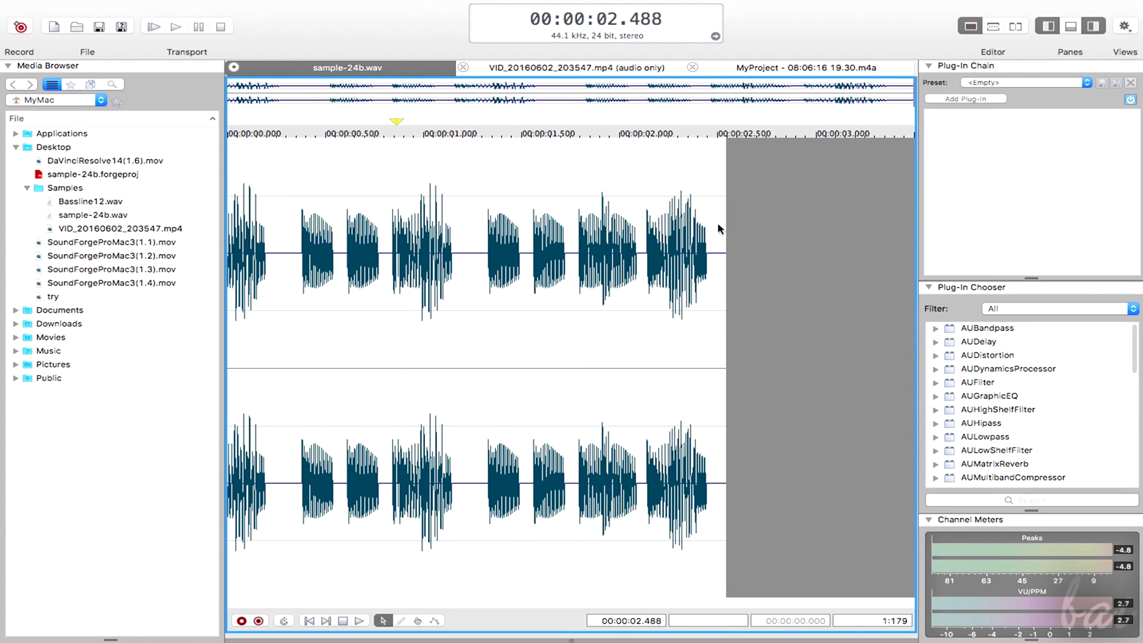
{"action": "right_click", "coordinate": [528, 178]}
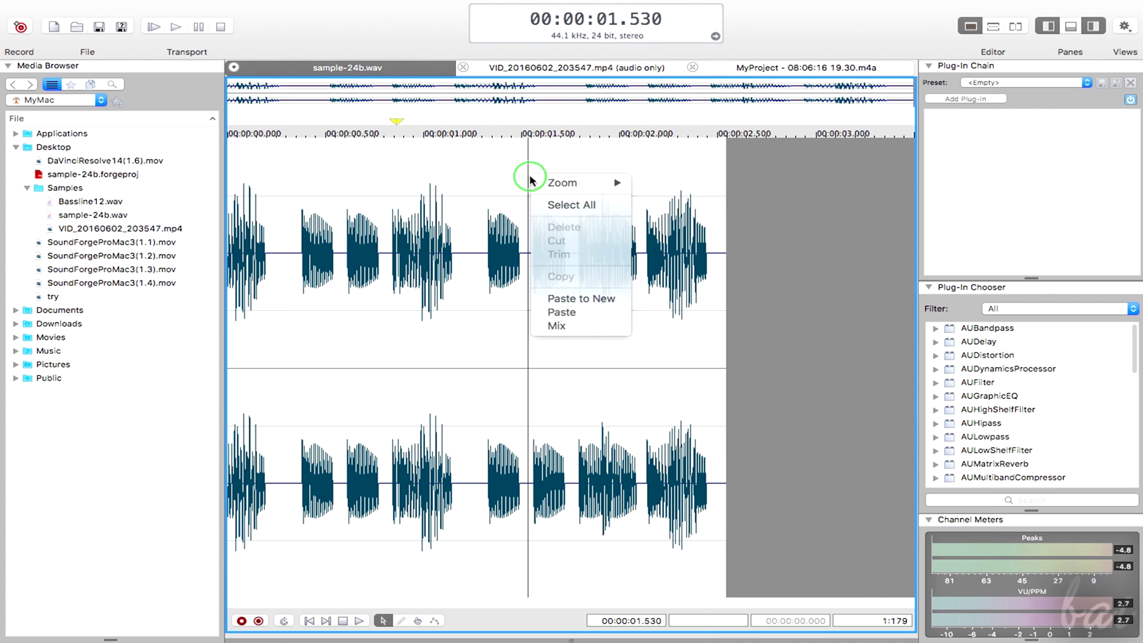
{"action": "left_click", "coordinate": [577, 312]}
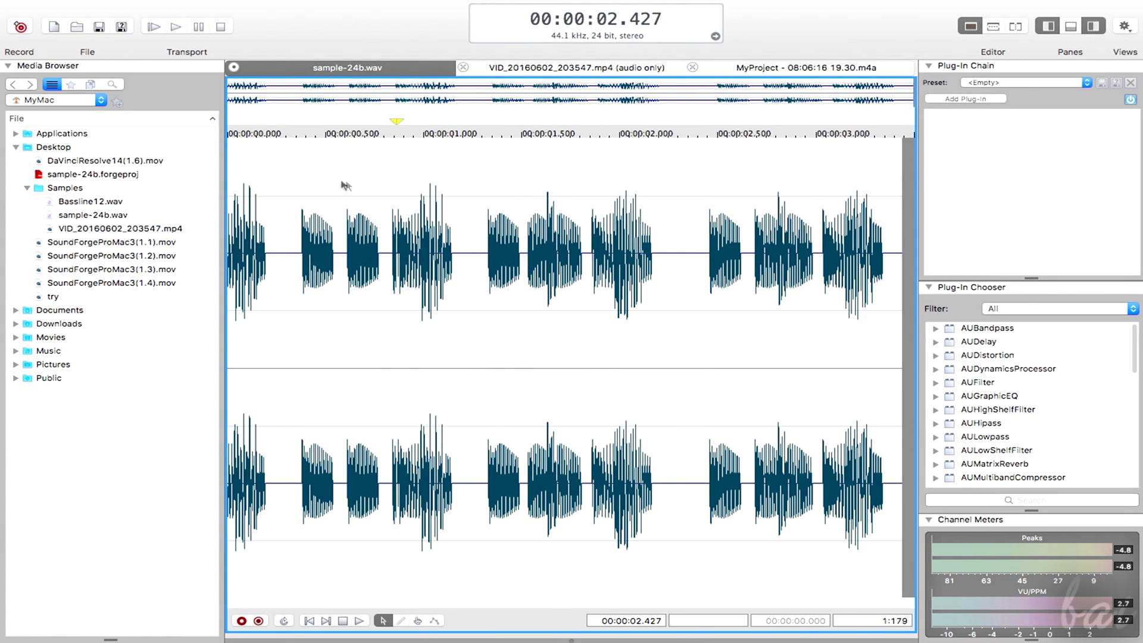
Cut a selected MyProject stretch and paste it onto the end of sample-24b.wav.
{"action": "left_click_drag", "start_coordinate": [497, 205], "coordinate": [625, 214]}
{"action": "right_click", "coordinate": [598, 221]}
{"action": "left_click", "coordinate": [624, 282]}
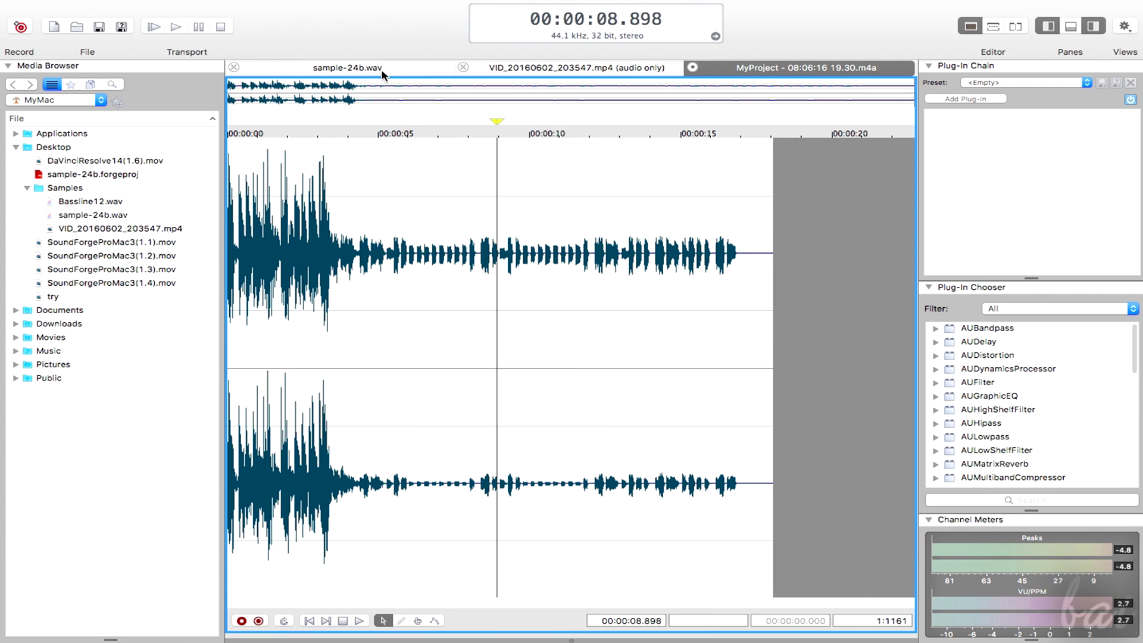
{"action": "left_click", "coordinate": [381, 71]}
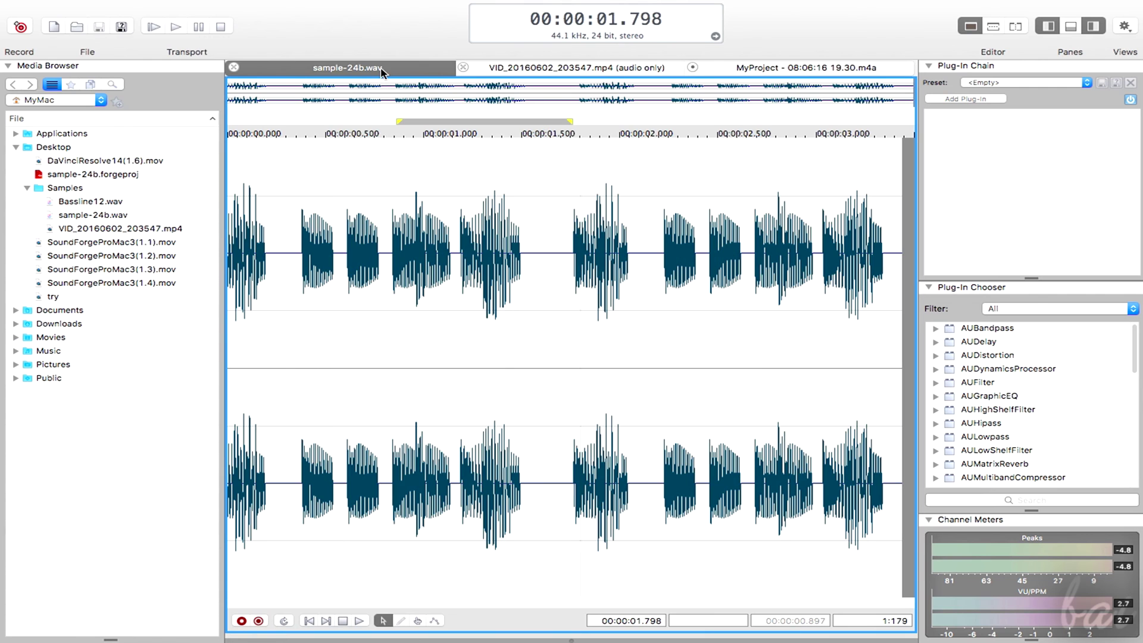
{"action": "right_click", "coordinate": [894, 252]}
{"action": "left_click", "coordinate": [932, 385]}
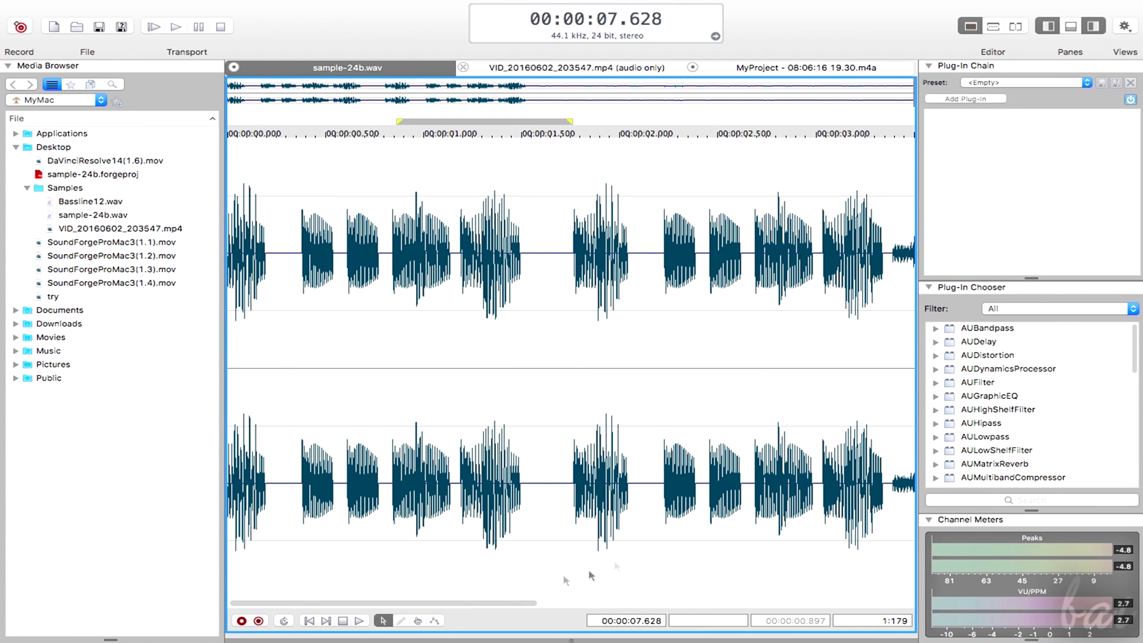
{"action": "scroll", "coordinate": [507, 207], "scroll_direction": "down", "scroll_amount": 3}
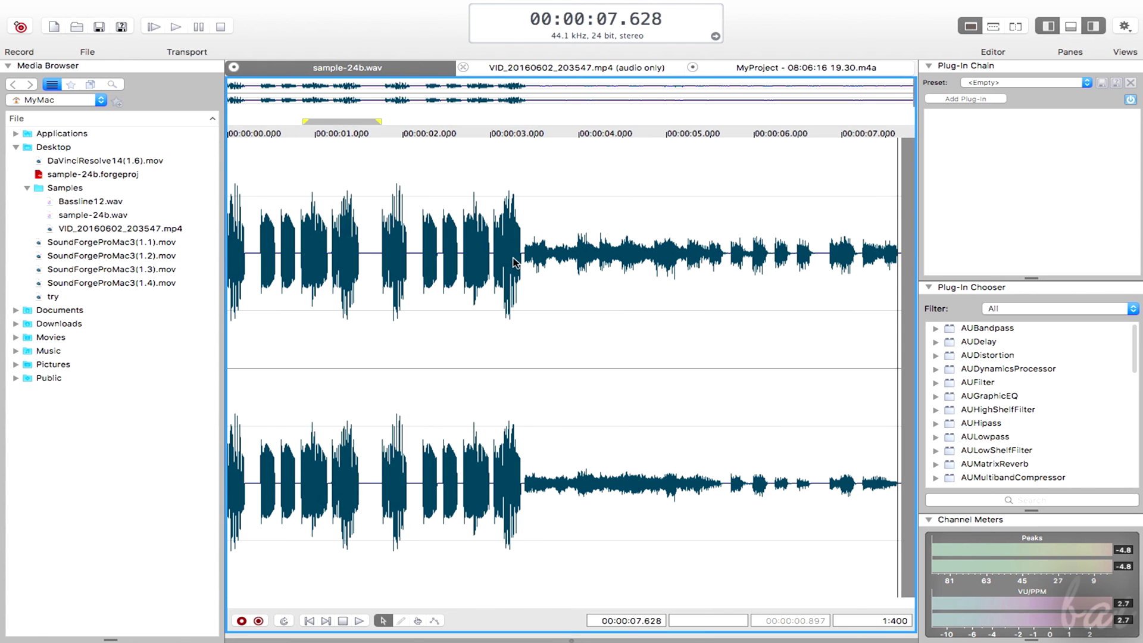
{"action": "scroll", "coordinate": [648, 187], "scroll_direction": "up", "scroll_amount": 3}
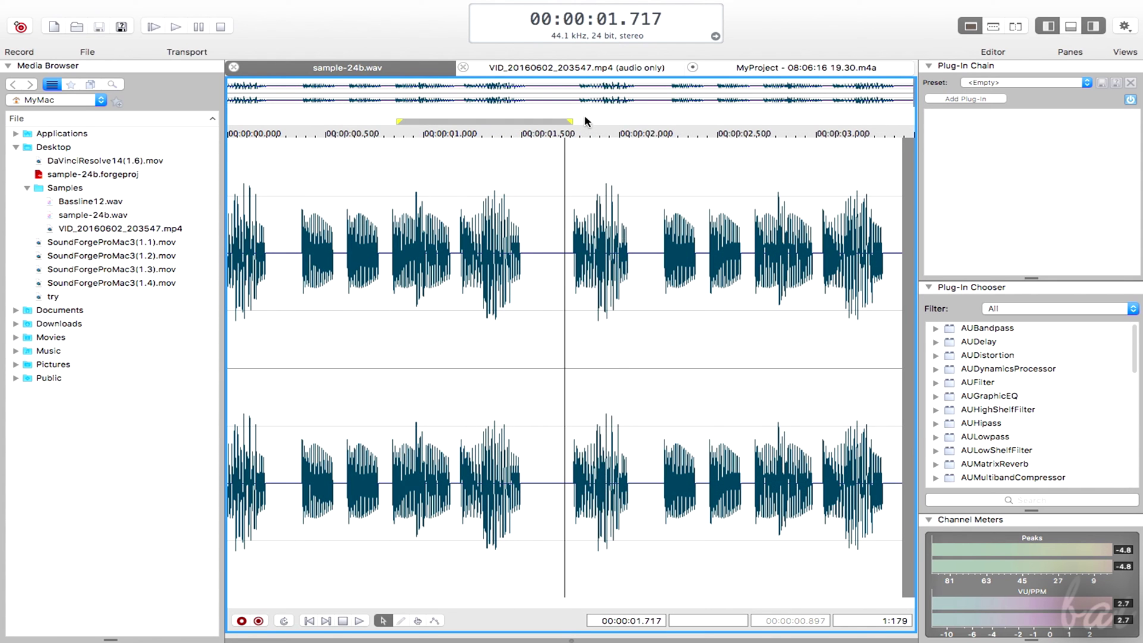
{"action": "left_click_drag", "start_coordinate": [585, 120], "coordinate": [685, 122]}
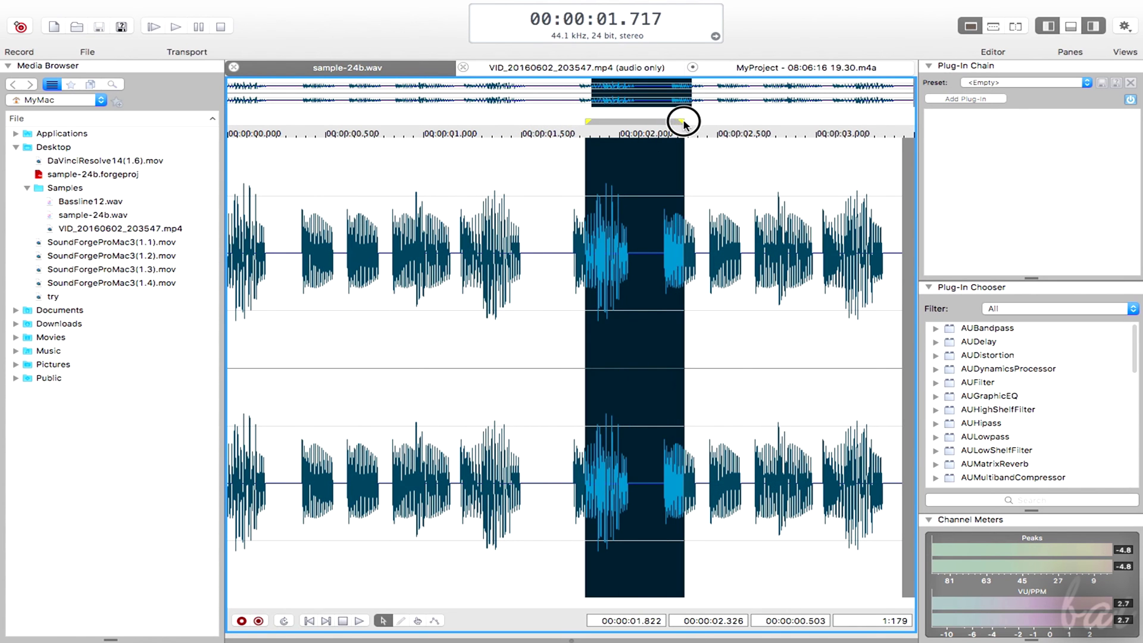
{"action": "right_click", "coordinate": [650, 177]}
{"action": "left_click", "coordinate": [703, 257]}
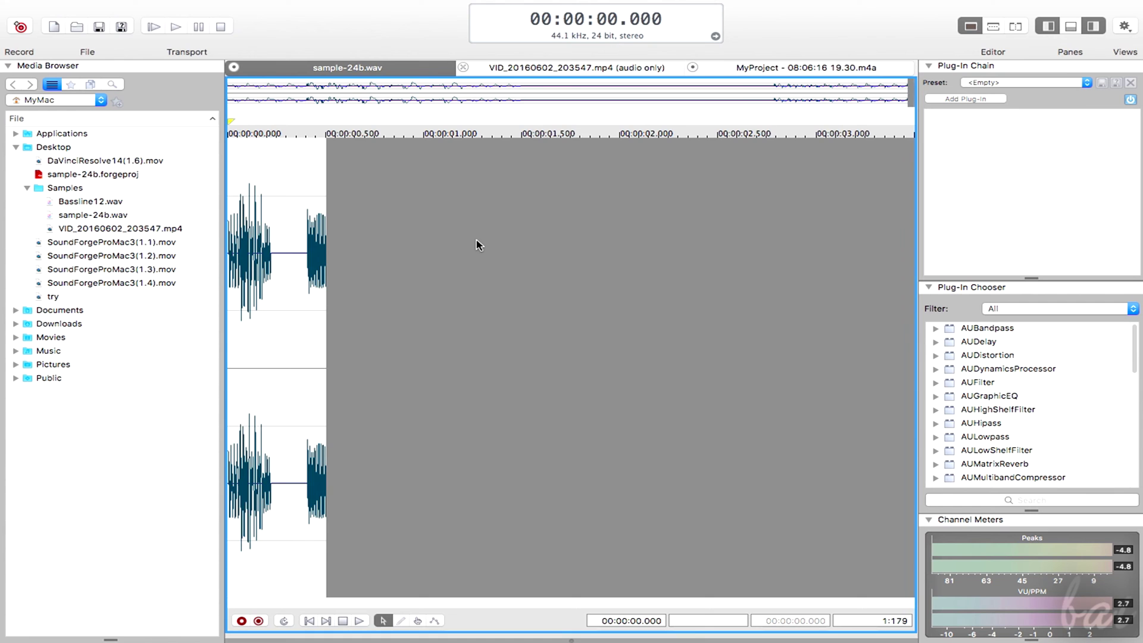
{"action": "key", "text": "ctrl+z"}
{"action": "right_click", "coordinate": [641, 205]}
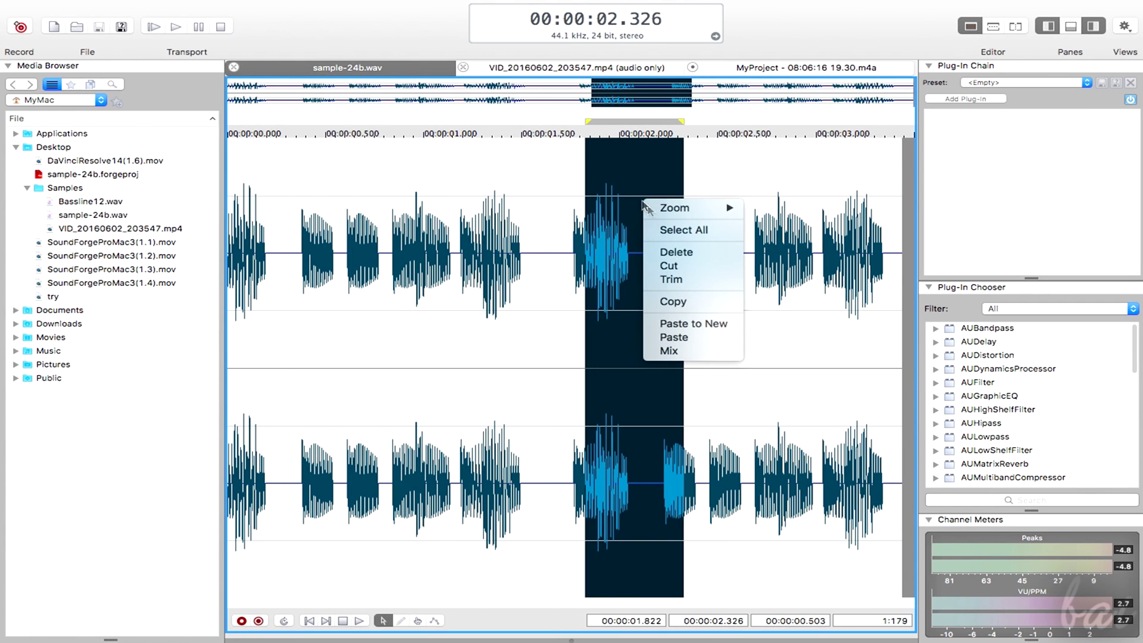
{"action": "left_click", "coordinate": [680, 257]}
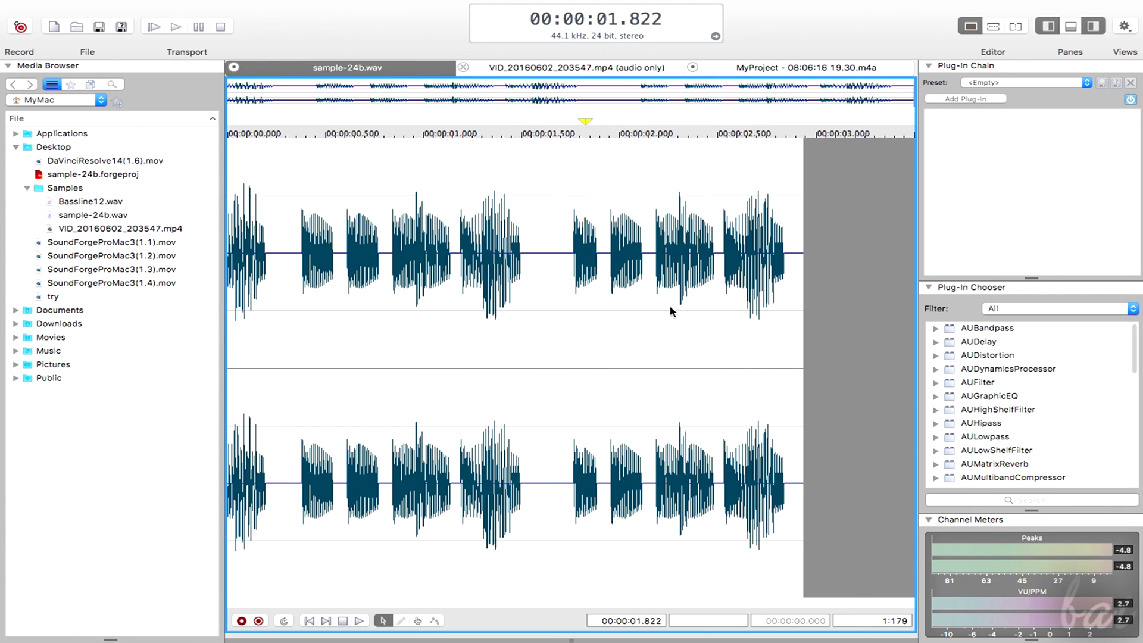
{"action": "key", "text": "ctrl+z"}
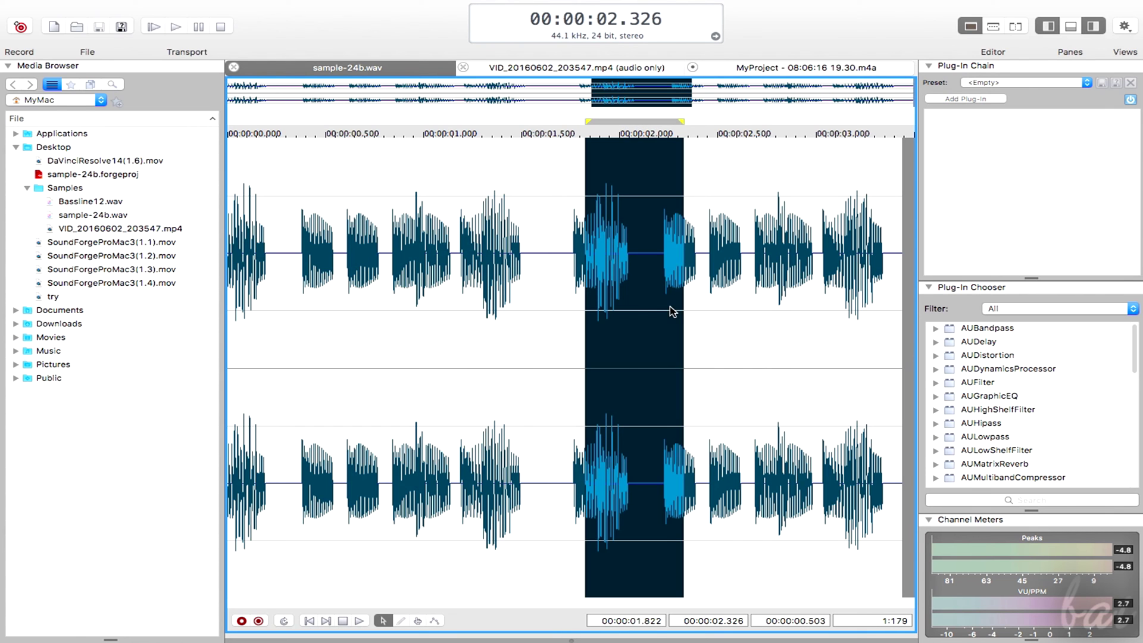
{"action": "left_click", "coordinate": [540, 230]}
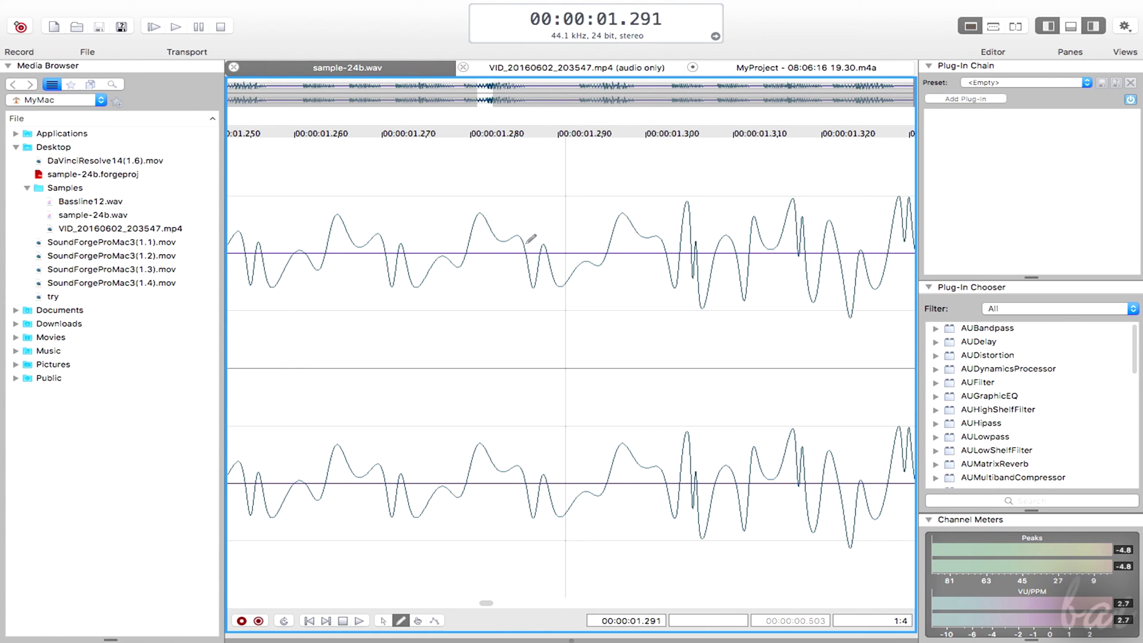
Pencil-draw a rounded arc over sample-24b.wav between about 1.28 and 1.31 seconds.
{"action": "mouse_move", "coordinate": [543, 209]}
{"action": "left_mouse_down"}
{"action": "mouse_move", "coordinate": [606, 158]}
{"action": "mouse_move", "coordinate": [689, 192]}
{"action": "mouse_move", "coordinate": [722, 239]}
{"action": "mouse_move", "coordinate": [803, 249]}
{"action": "left_mouse_up"}
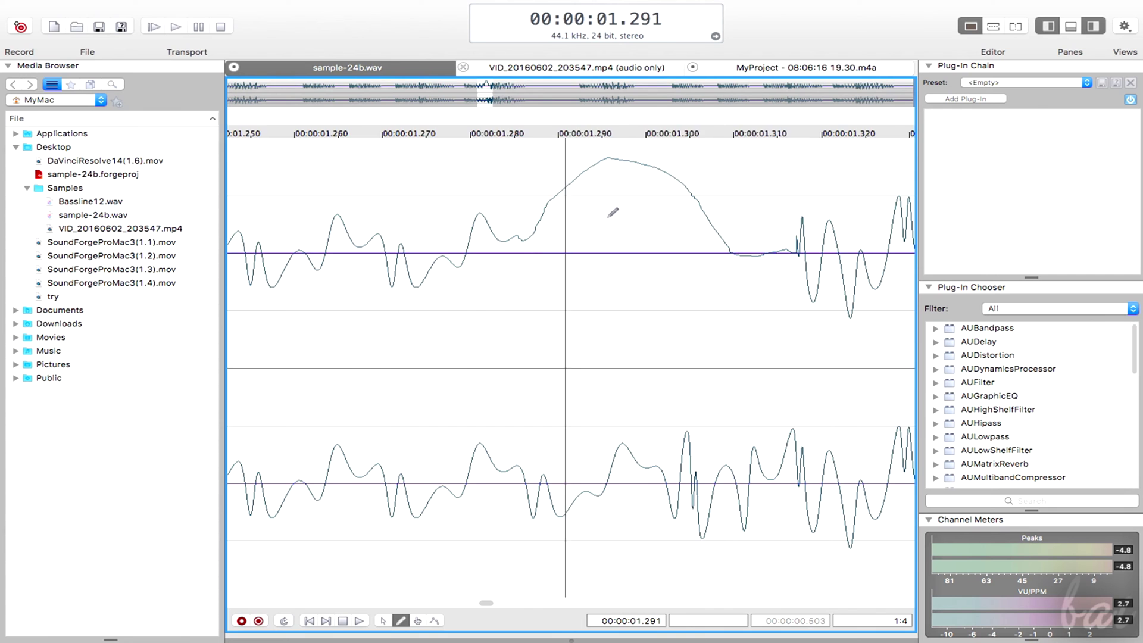
{"action": "scroll", "coordinate": [614, 212], "scroll_direction": "down", "scroll_amount": 2}
{"action": "scroll", "coordinate": [611, 217], "scroll_direction": "down", "scroll_amount": 3}
{"action": "scroll", "coordinate": [607, 224], "scroll_direction": "down", "scroll_amount": 2}
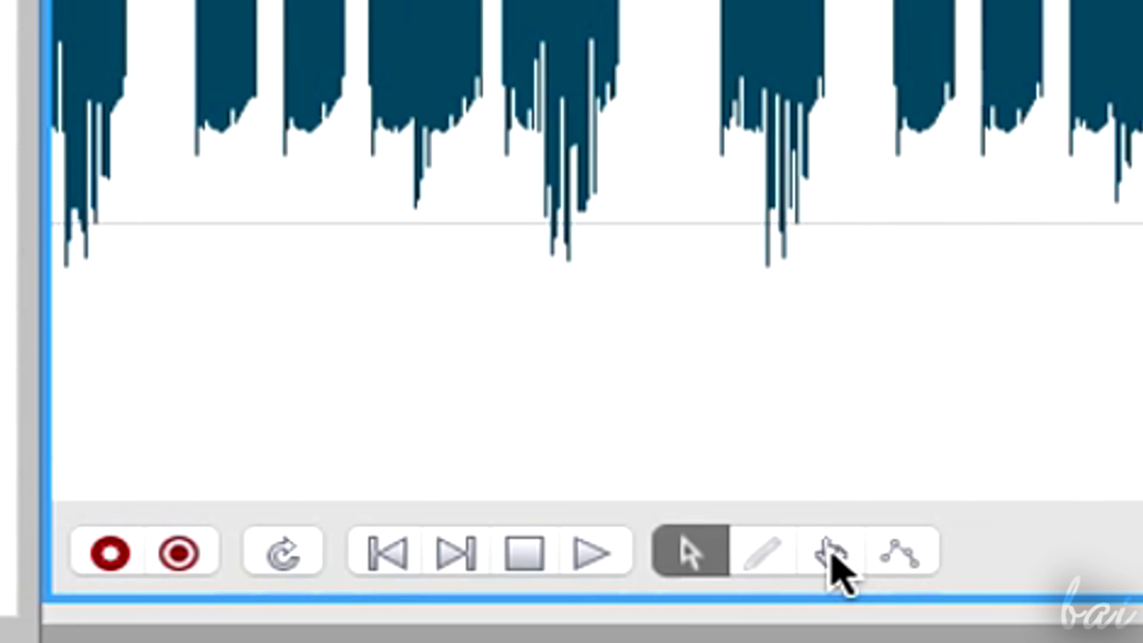
With the Event tool, slide sample-24b.wav's events apart and set the playhead at the middle event's end.
{"action": "left_click", "coordinate": [831, 556]}
{"action": "left_click_drag", "start_coordinate": [650, 319], "coordinate": [639, 319]}
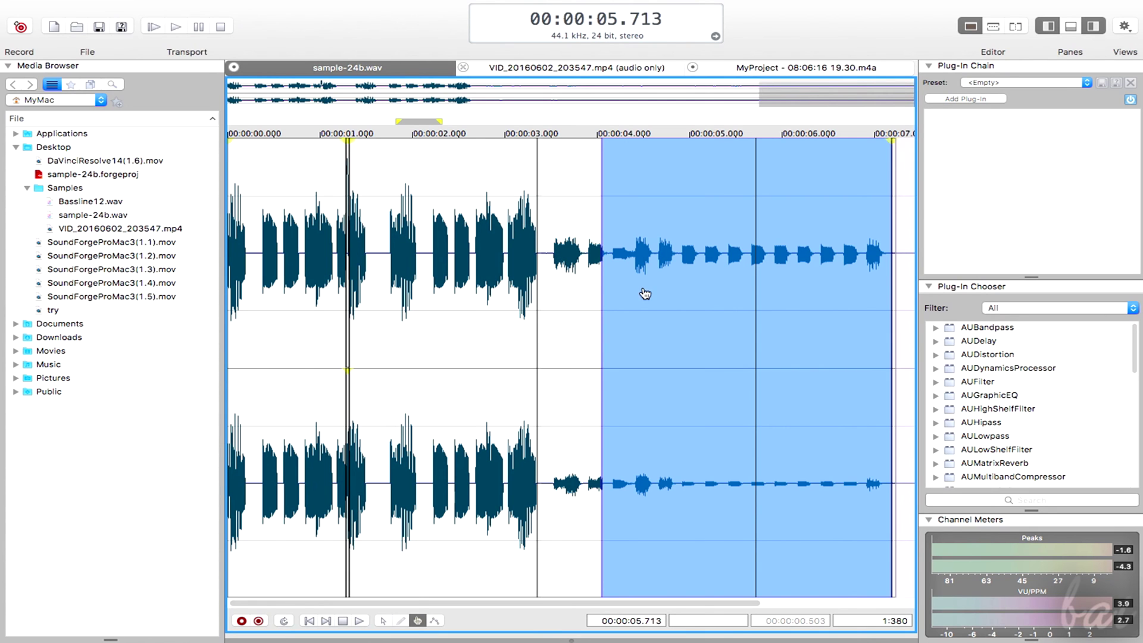
{"action": "left_click_drag", "start_coordinate": [647, 293], "coordinate": [766, 310]}
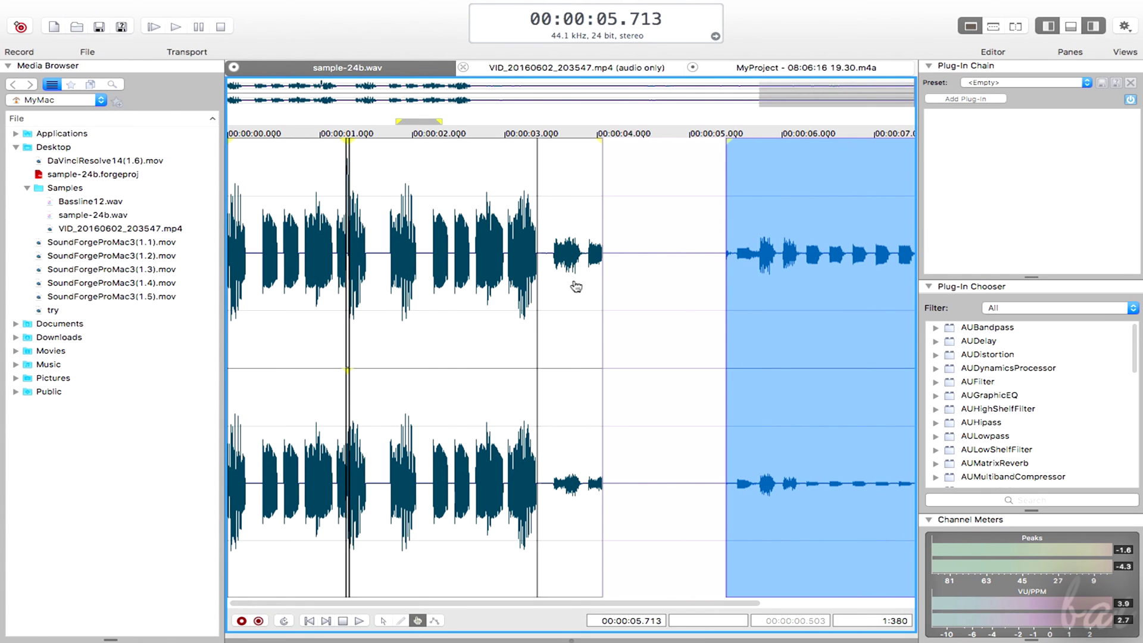
{"action": "left_click_drag", "start_coordinate": [574, 285], "coordinate": [670, 295]}
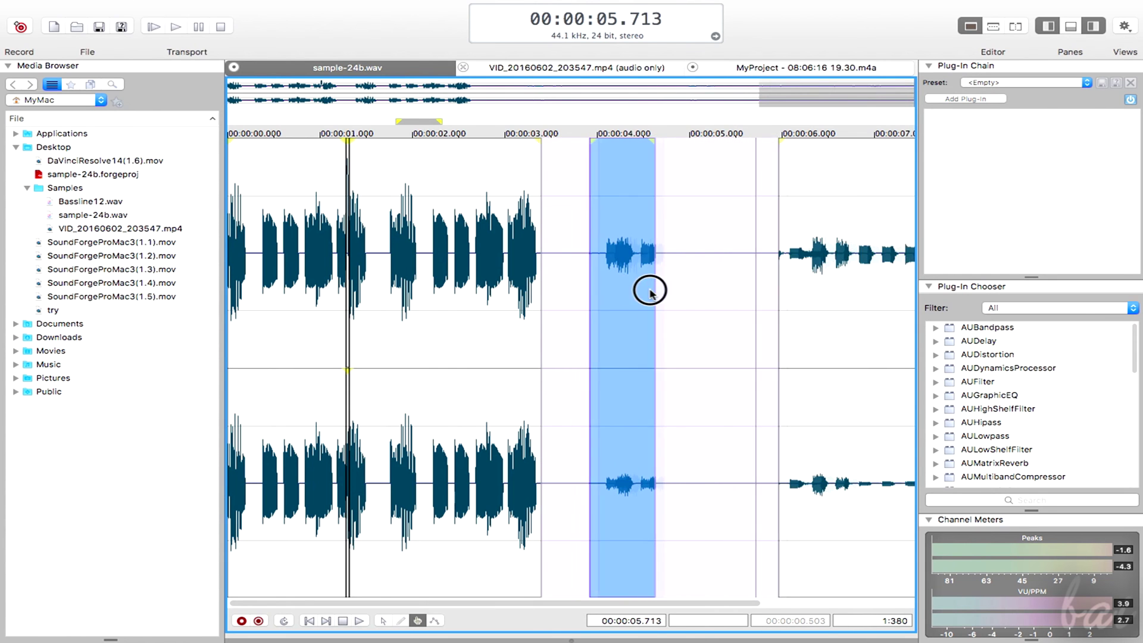
{"action": "left_click_drag", "start_coordinate": [671, 295], "coordinate": [715, 301]}
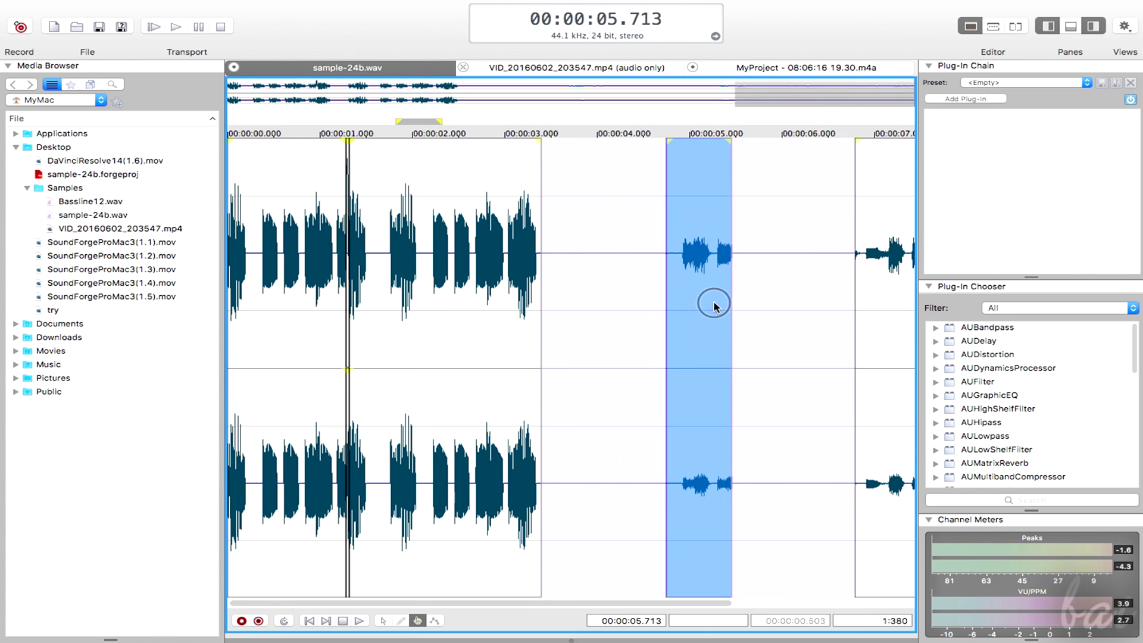
{"action": "left_click_drag", "start_coordinate": [488, 281], "coordinate": [550, 292]}
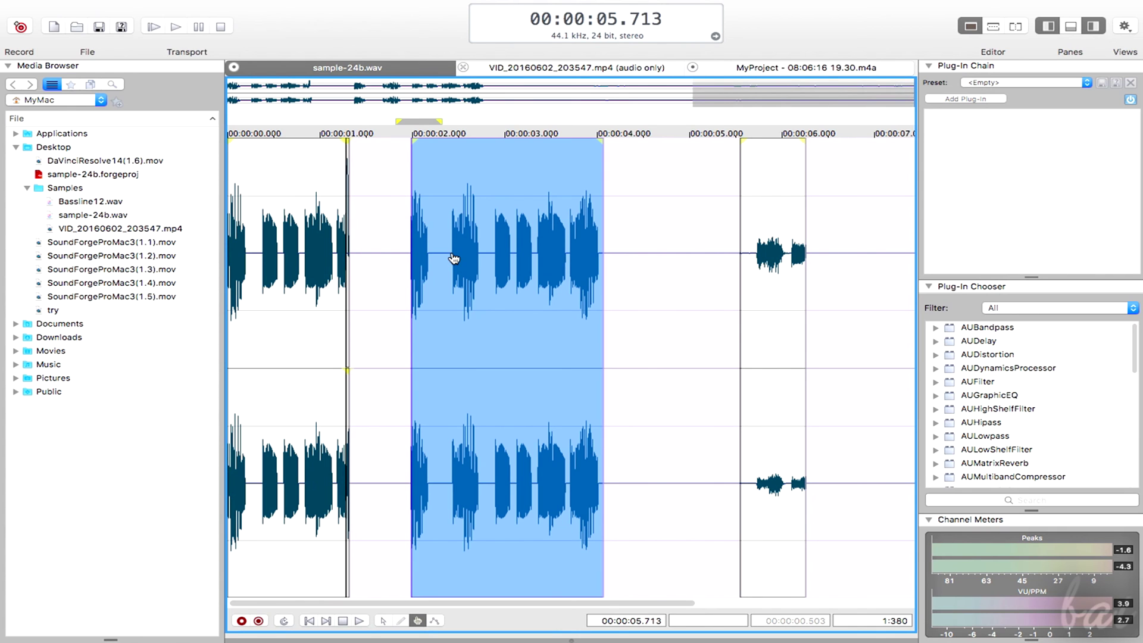
{"action": "left_click", "coordinate": [552, 158]}
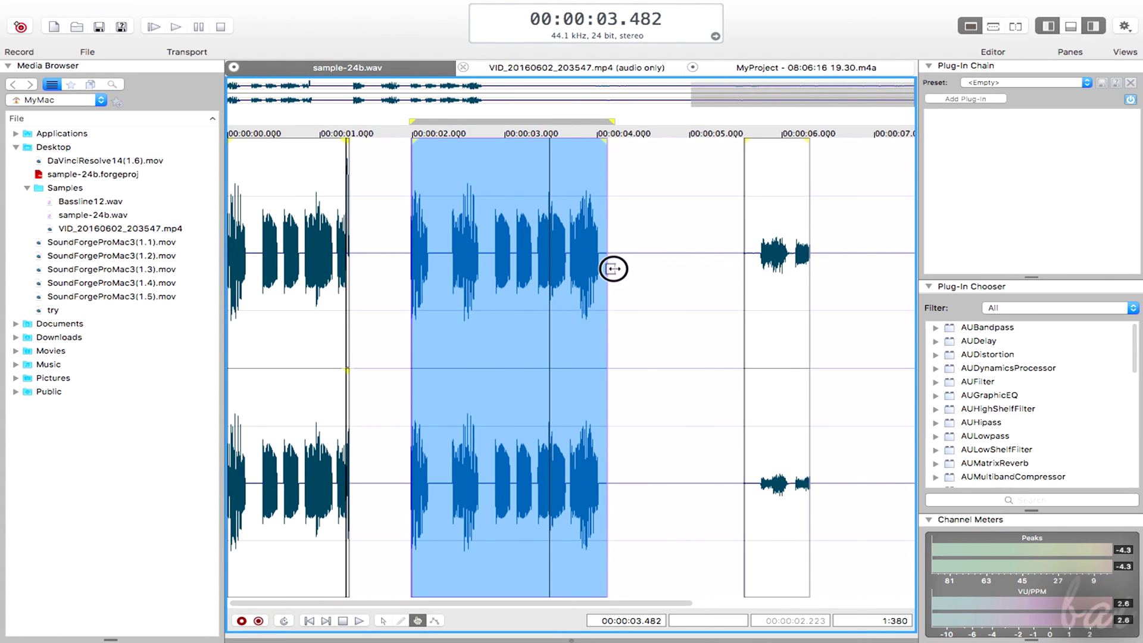
Trim both ends of the middle event and drag its gain down to about -2.4 dB.
{"action": "mouse_move", "coordinate": [595, 287]}
{"action": "left_mouse_down"}
{"action": "mouse_move", "coordinate": [439, 274]}
{"action": "mouse_move", "coordinate": [652, 293]}
{"action": "left_mouse_up"}
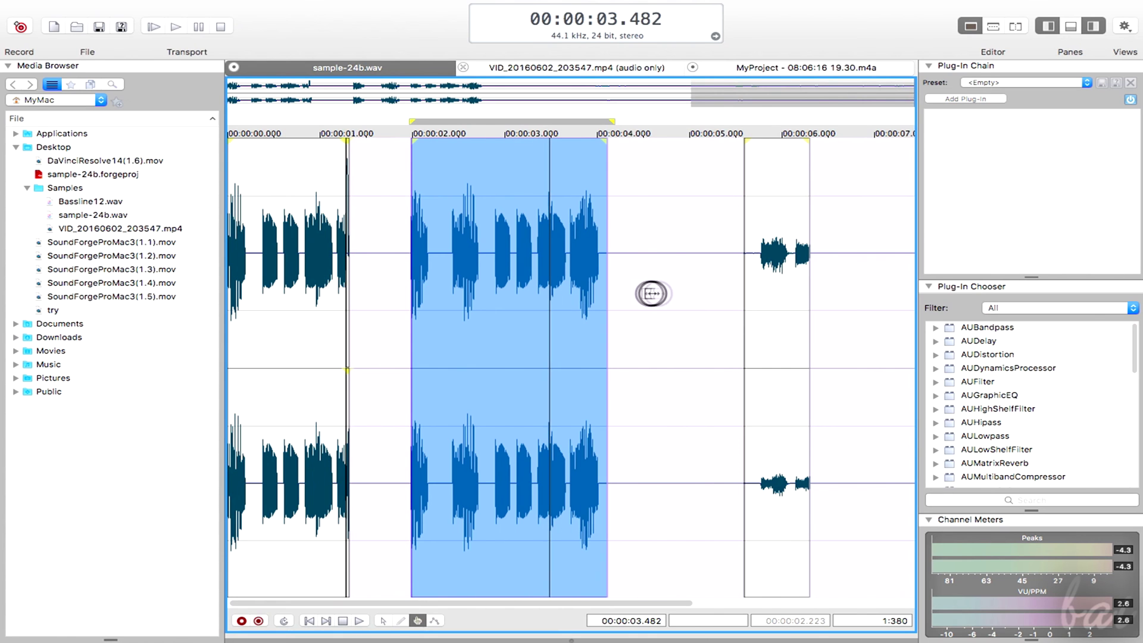
{"action": "mouse_move", "coordinate": [418, 293]}
{"action": "left_mouse_down"}
{"action": "mouse_move", "coordinate": [367, 276]}
{"action": "mouse_move", "coordinate": [411, 277]}
{"action": "left_mouse_up"}
{"action": "left_click_drag", "start_coordinate": [523, 158], "coordinate": [531, 217]}
{"action": "key", "text": "space"}
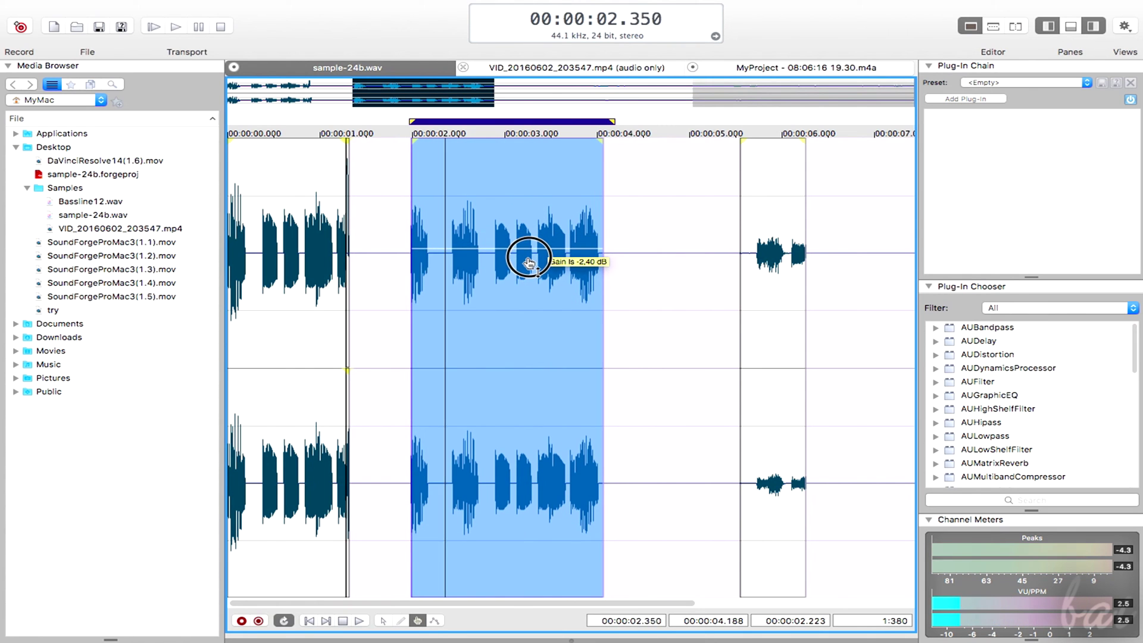
{"action": "mouse_move", "coordinate": [532, 218]}
{"action": "left_mouse_down"}
{"action": "mouse_move", "coordinate": [513, 449]}
{"action": "mouse_move", "coordinate": [521, 546]}
{"action": "mouse_move", "coordinate": [486, 286]}
{"action": "left_mouse_up"}
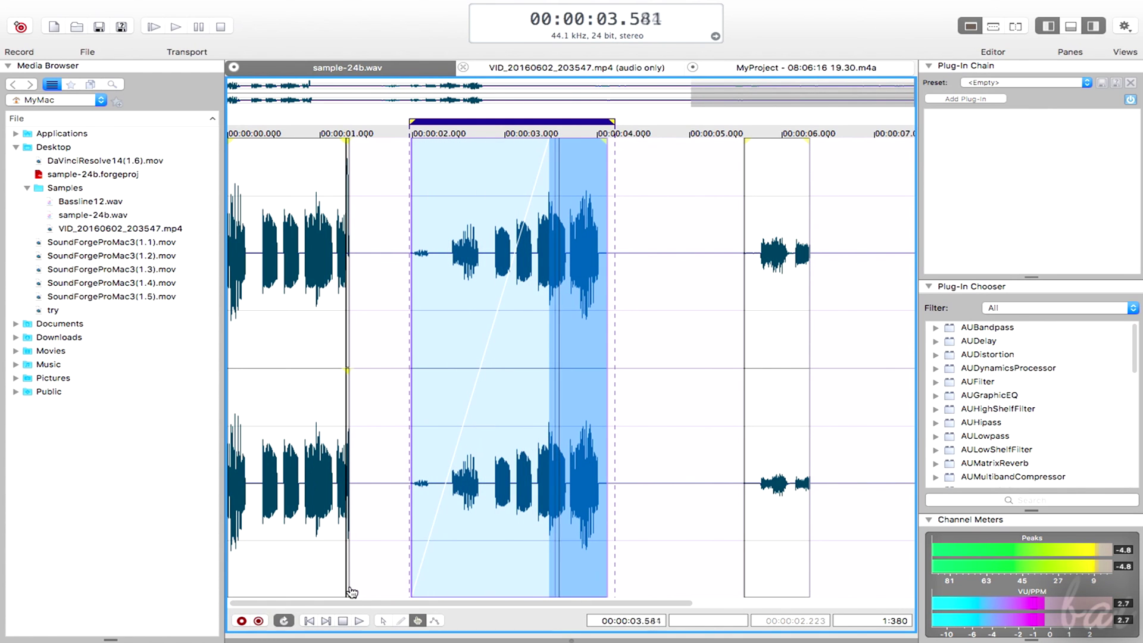
Shorten the middle event's fade-in, drag out and size a fade-out, and give it a curved fade type.
{"action": "left_click_drag", "start_coordinate": [548, 149], "coordinate": [466, 142]}
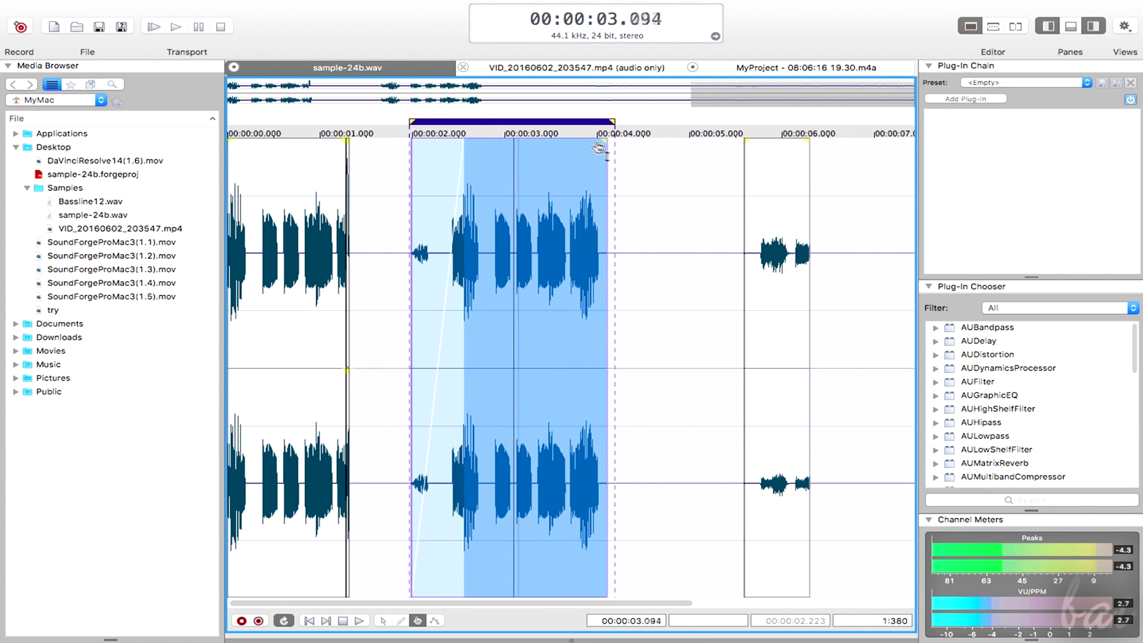
{"action": "left_click_drag", "start_coordinate": [603, 134], "coordinate": [476, 140]}
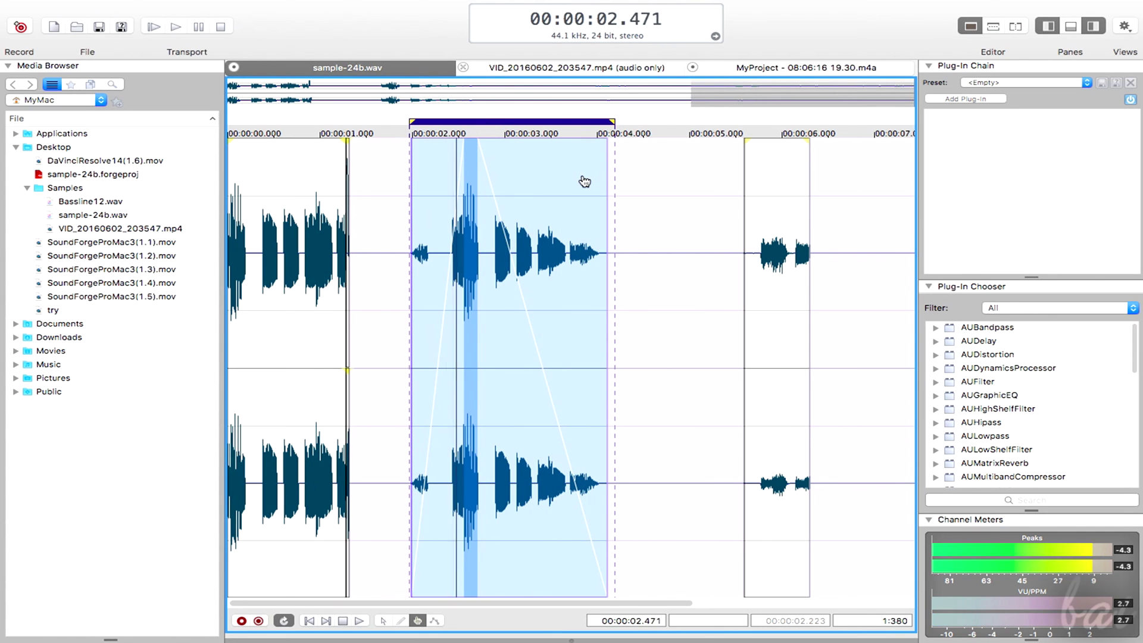
{"action": "left_click_drag", "start_coordinate": [495, 215], "coordinate": [527, 205]}
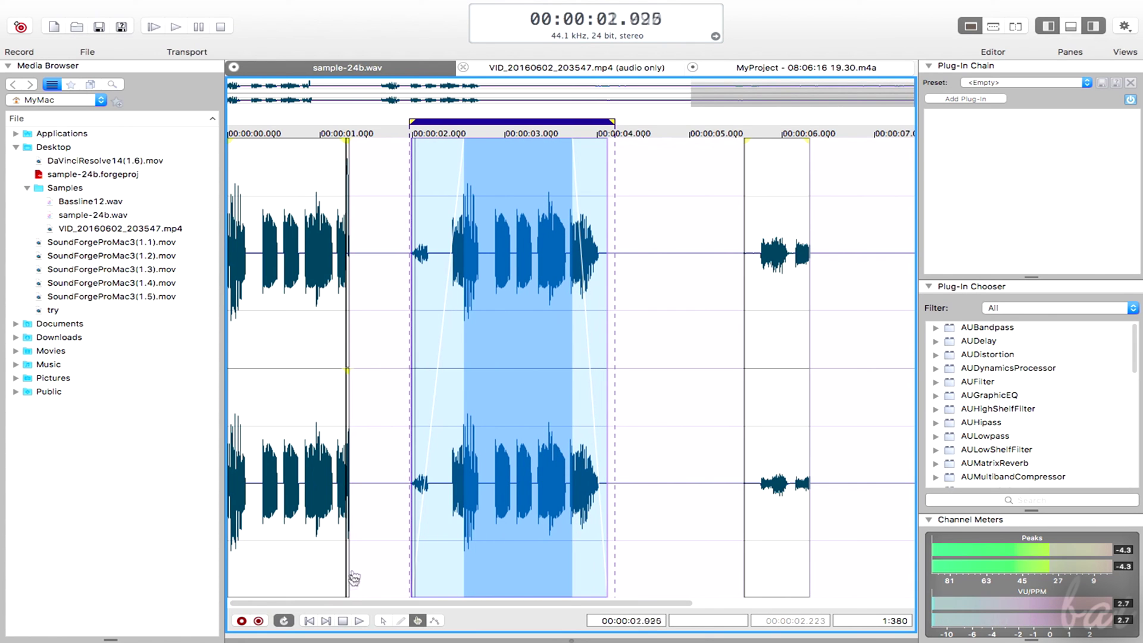
{"action": "key", "text": "space"}
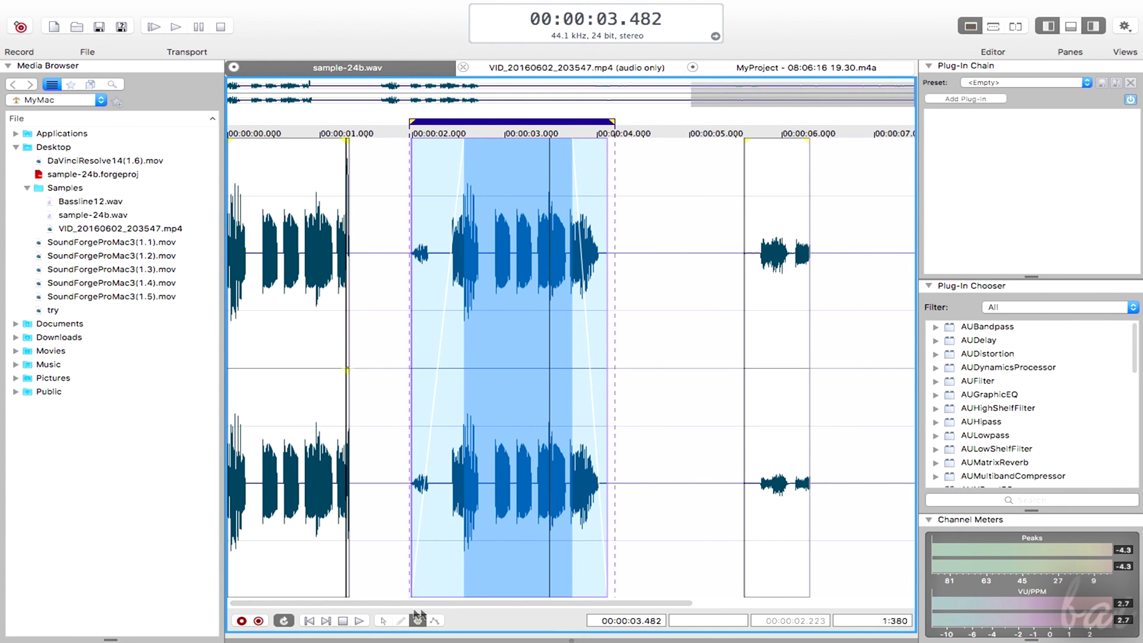
{"action": "left_click_drag", "start_coordinate": [519, 178], "coordinate": [446, 179]}
{"action": "key", "text": "space"}
{"action": "right_click", "coordinate": [540, 247]}
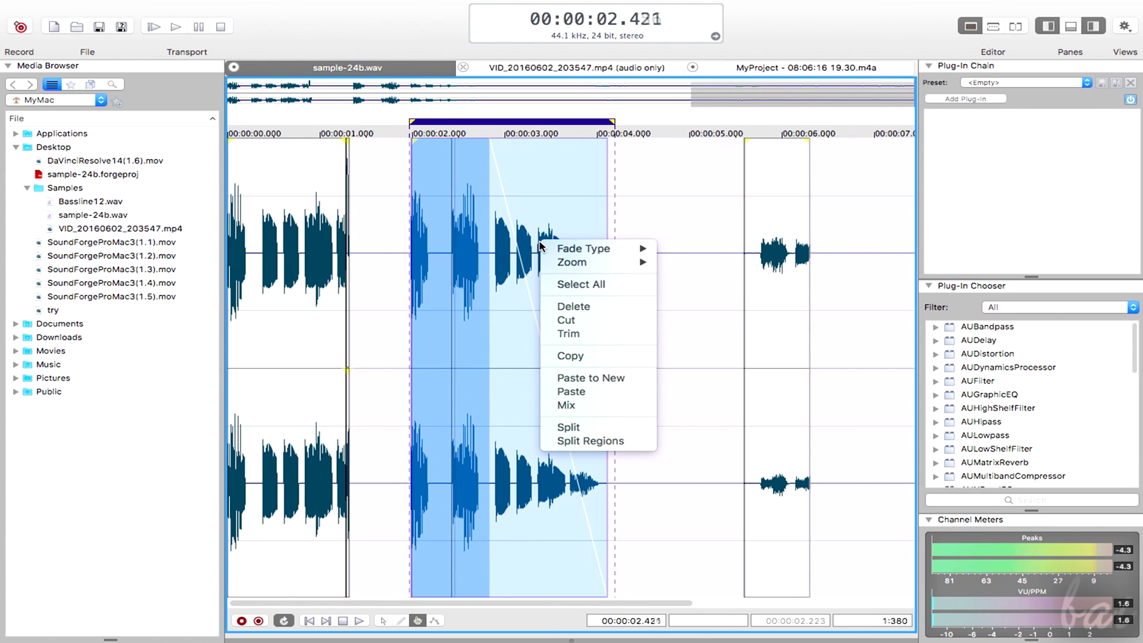
{"action": "mouse_move", "coordinate": [583, 248]}
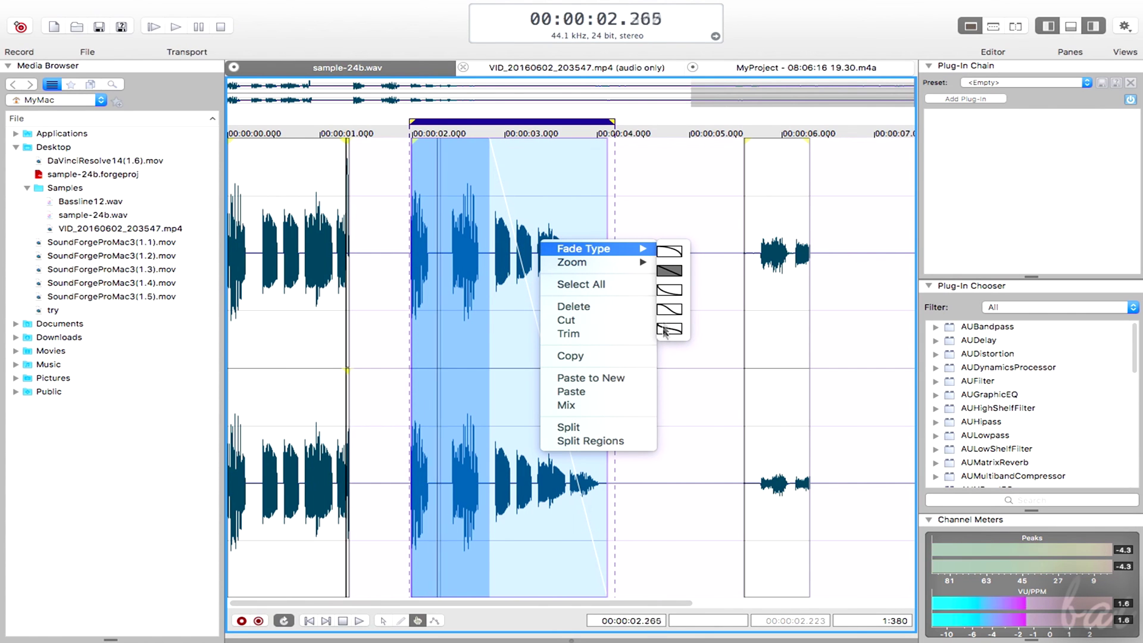
{"action": "left_click", "coordinate": [671, 254]}
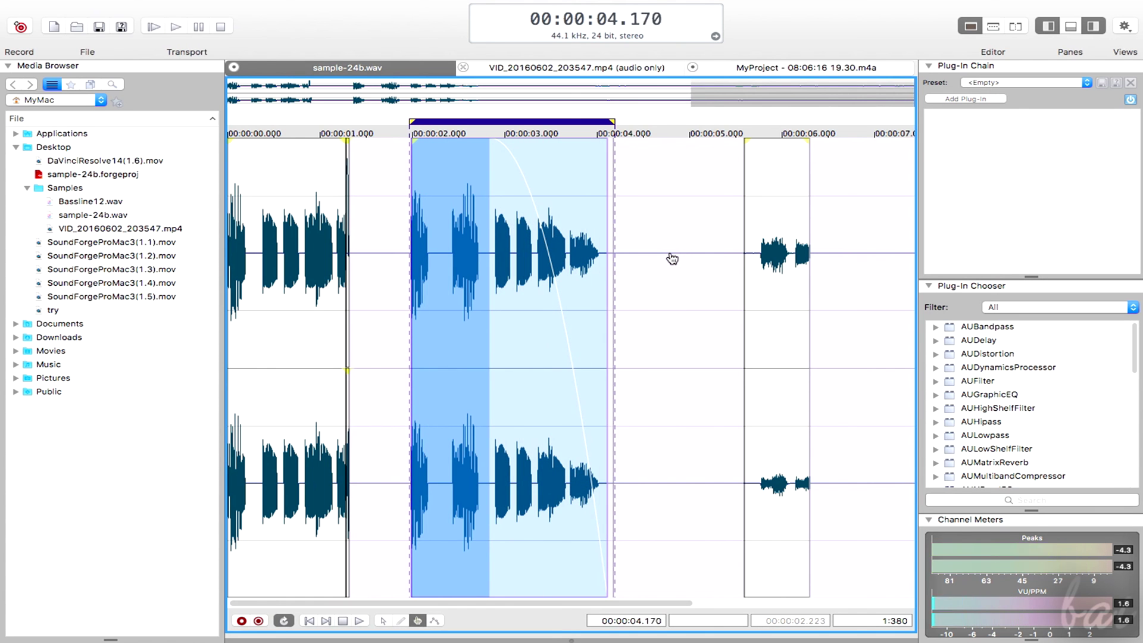
Zoom in and slide the middle event over the first to form a crossfade.
{"action": "left_click_drag", "start_coordinate": [676, 276], "coordinate": [491, 277]}
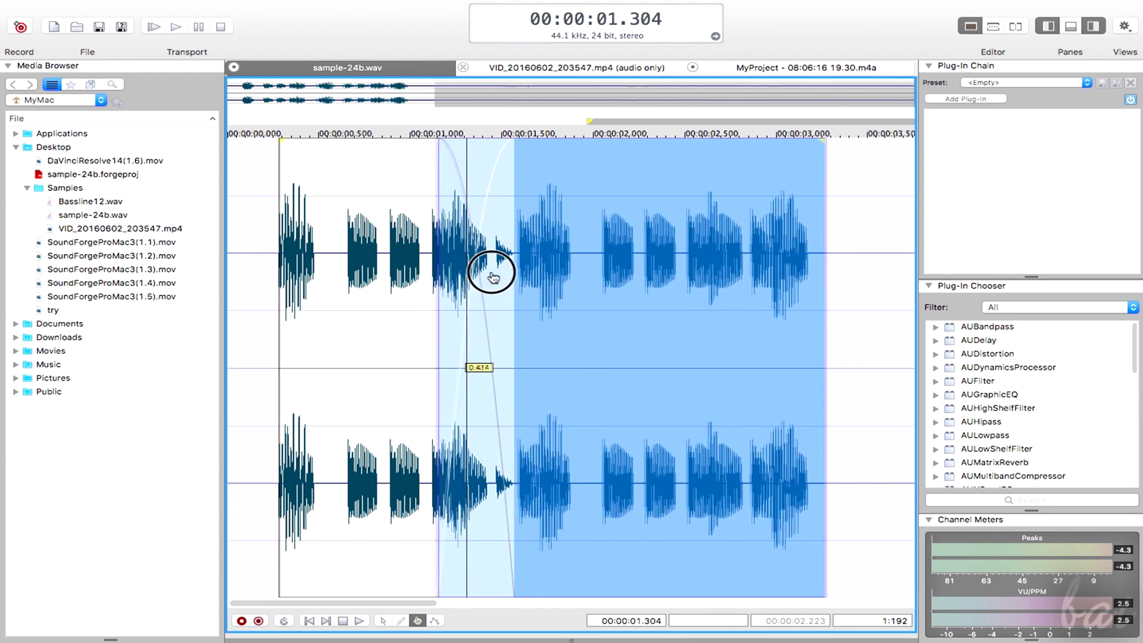
{"action": "left_click_drag", "start_coordinate": [491, 277], "coordinate": [481, 277]}
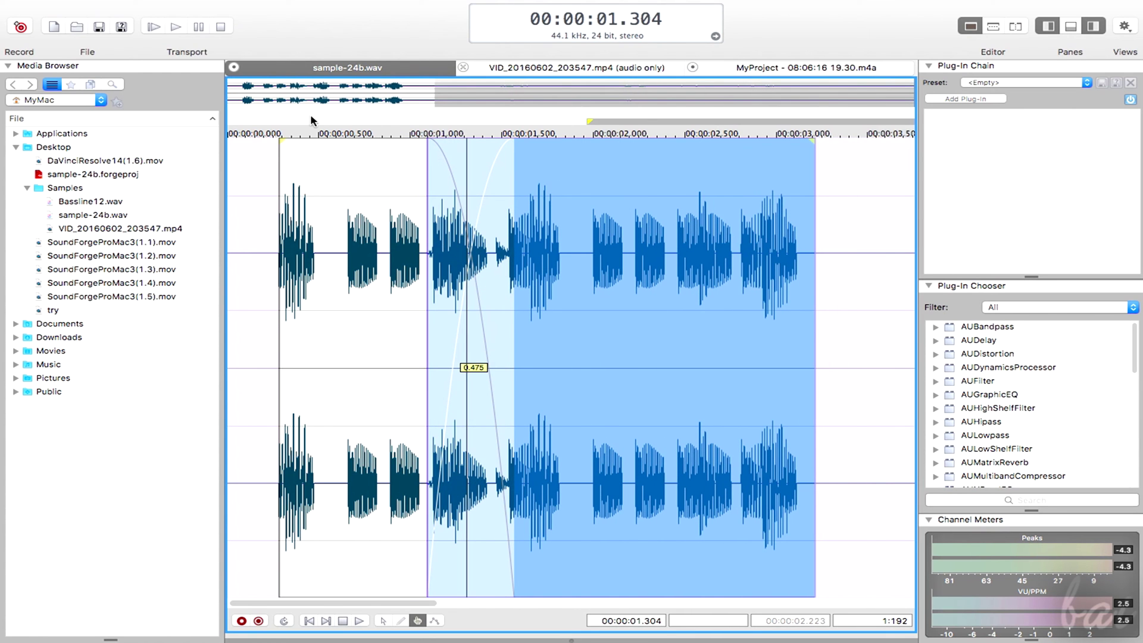
{"action": "left_click_drag", "start_coordinate": [305, 113], "coordinate": [636, 118]}
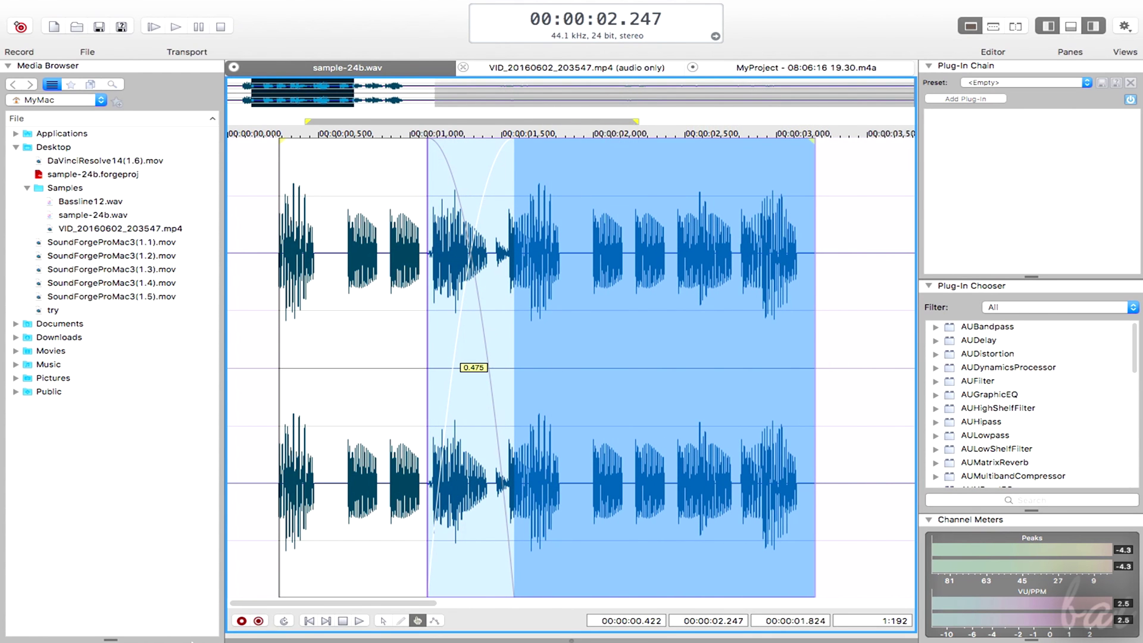
{"action": "left_click_drag", "start_coordinate": [587, 281], "coordinate": [581, 292]}
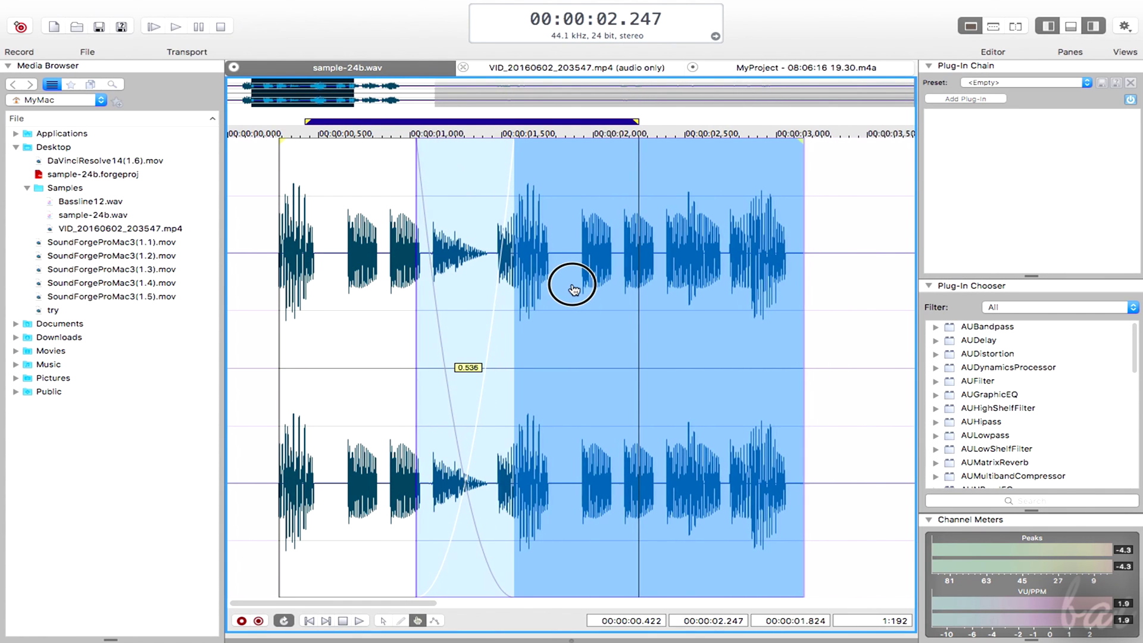
{"action": "left_click_drag", "start_coordinate": [581, 293], "coordinate": [566, 280]}
Pick a different crossfade shape, then slide the second clip back out of the overlap.
{"action": "right_click", "coordinate": [492, 273]}
{"action": "mouse_move", "coordinate": [540, 282]}
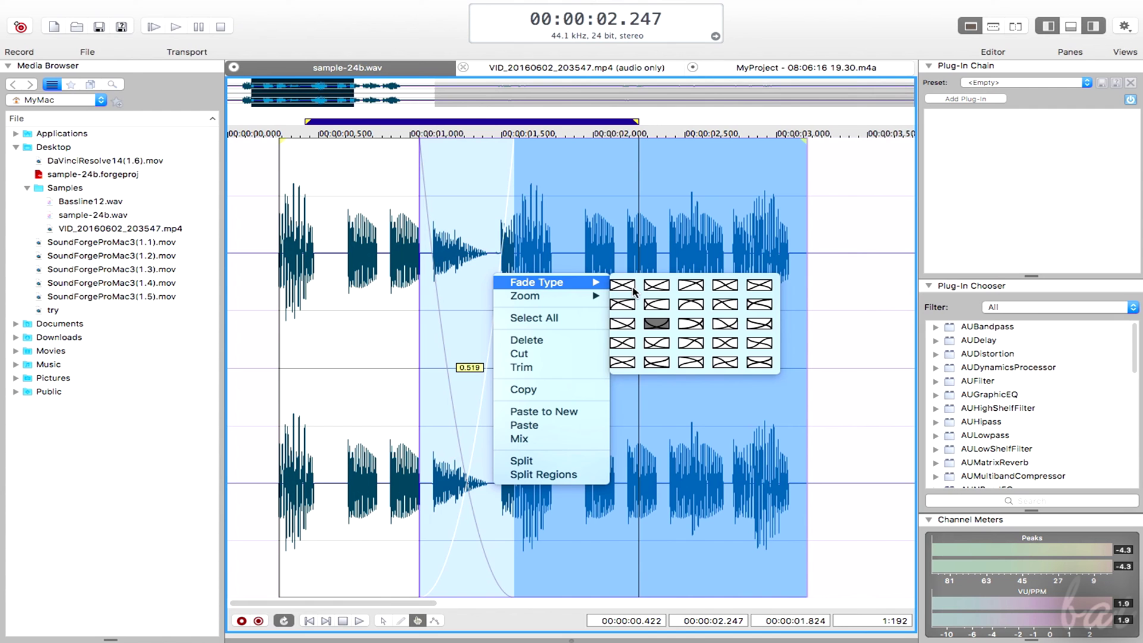
{"action": "left_click", "coordinate": [623, 284]}
{"action": "mouse_move", "coordinate": [599, 301]}
{"action": "left_mouse_down"}
{"action": "mouse_move", "coordinate": [652, 310]}
{"action": "mouse_move", "coordinate": [491, 262]}
{"action": "left_mouse_up"}
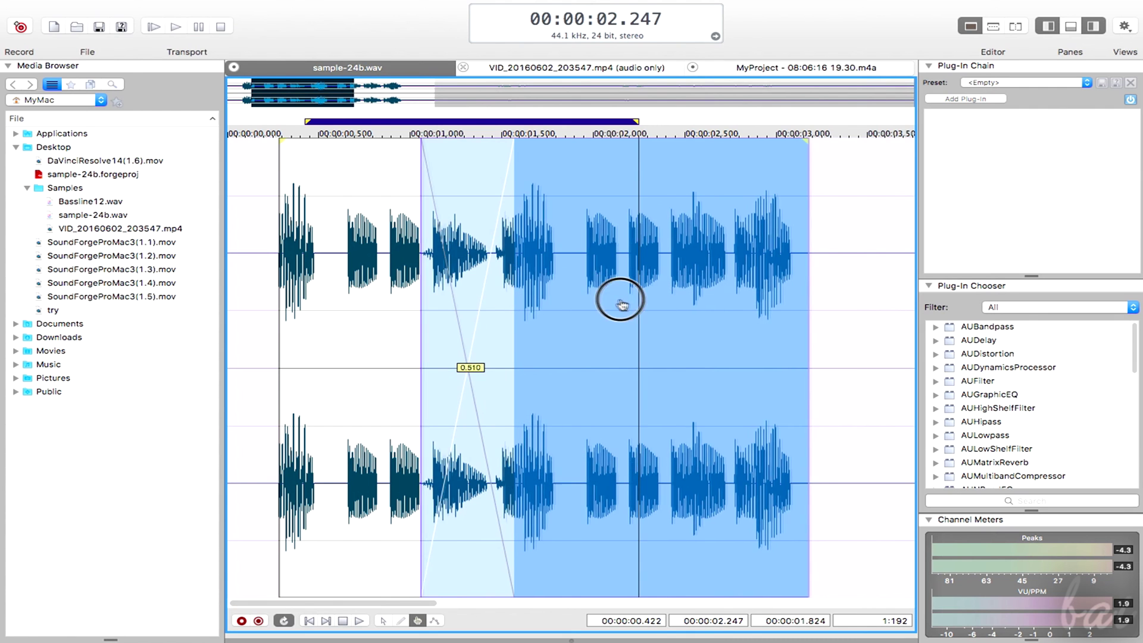
{"action": "scroll", "coordinate": [587, 294], "scroll_direction": "down", "scroll_amount": 2}
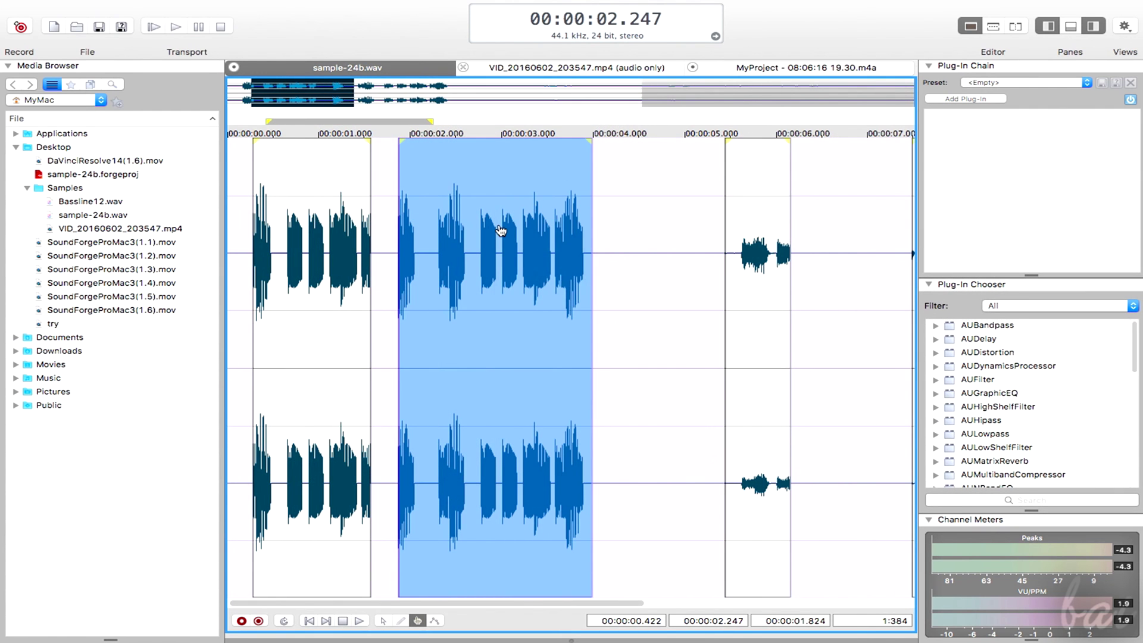
{"action": "right_click", "coordinate": [501, 230]}
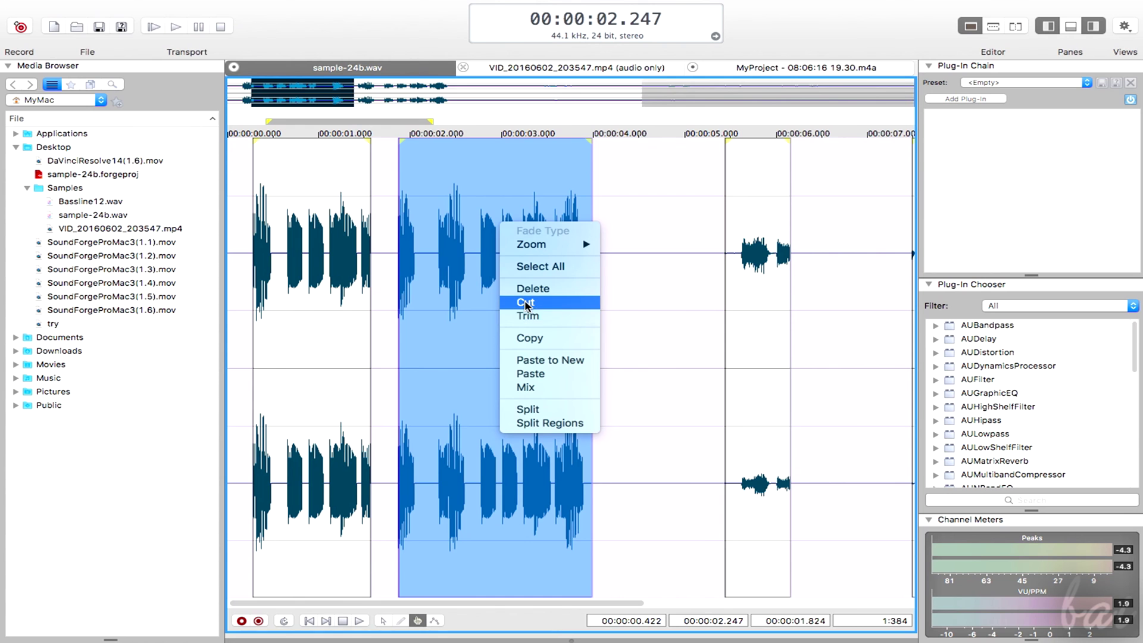
{"action": "left_click", "coordinate": [527, 306]}
{"action": "key", "text": "super+z"}
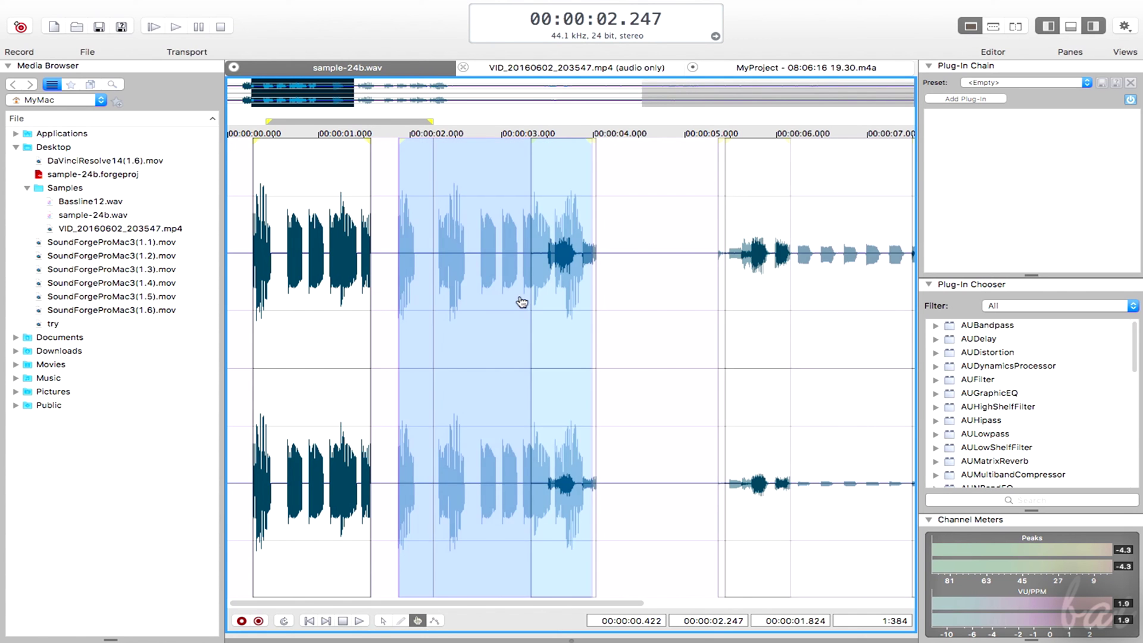
{"action": "right_click", "coordinate": [509, 296]}
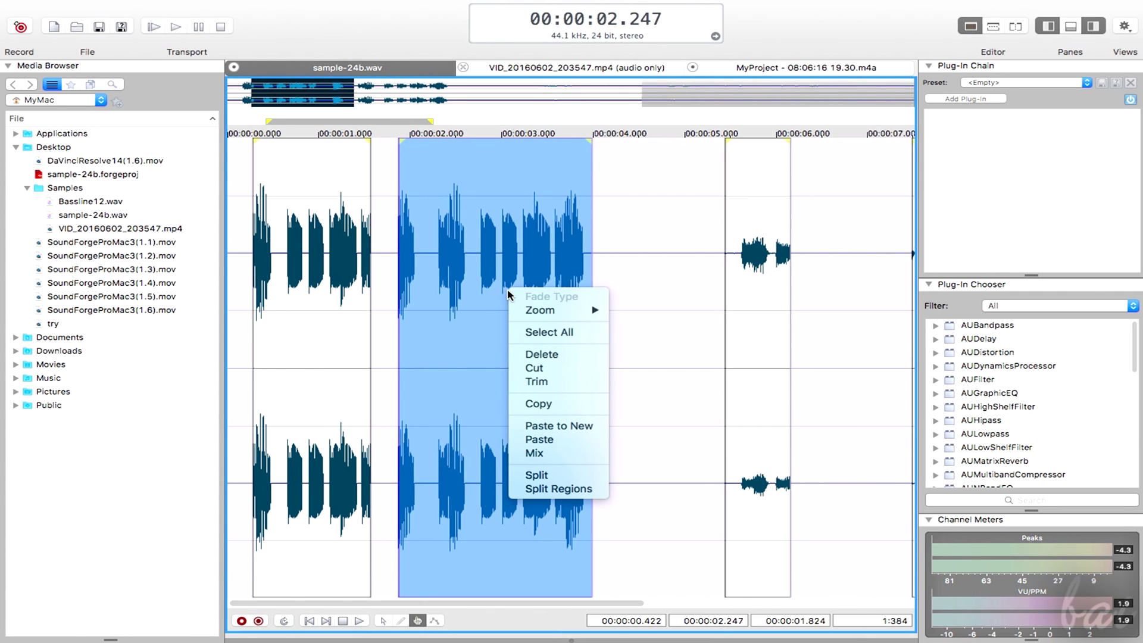
{"action": "left_click", "coordinate": [533, 405]}
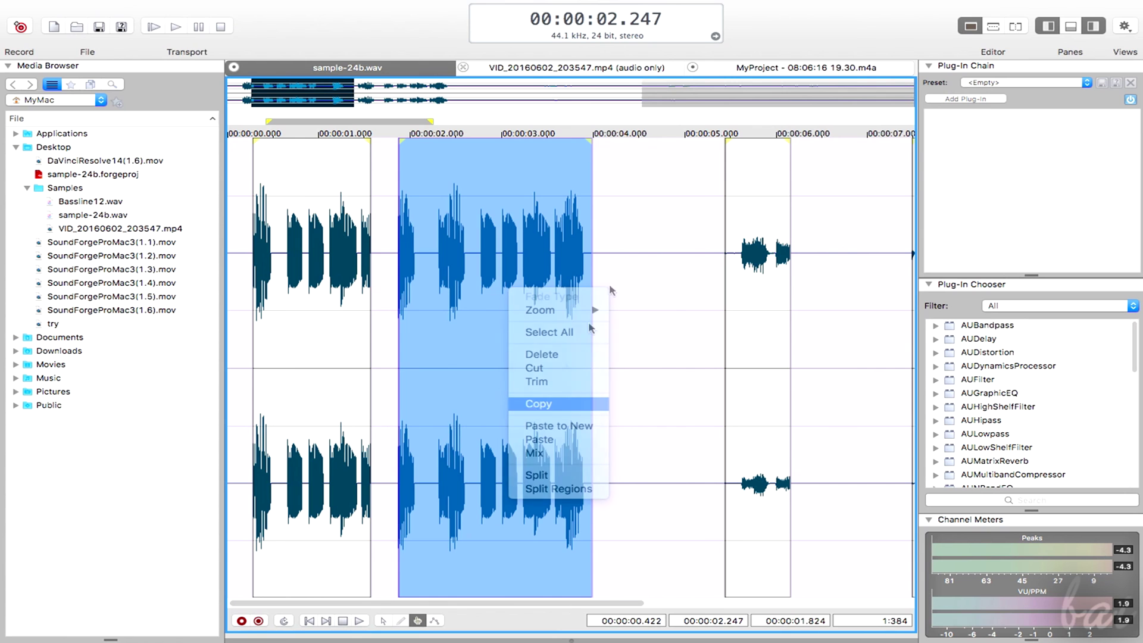
{"action": "left_click", "coordinate": [606, 234]}
{"action": "right_click", "coordinate": [614, 233]}
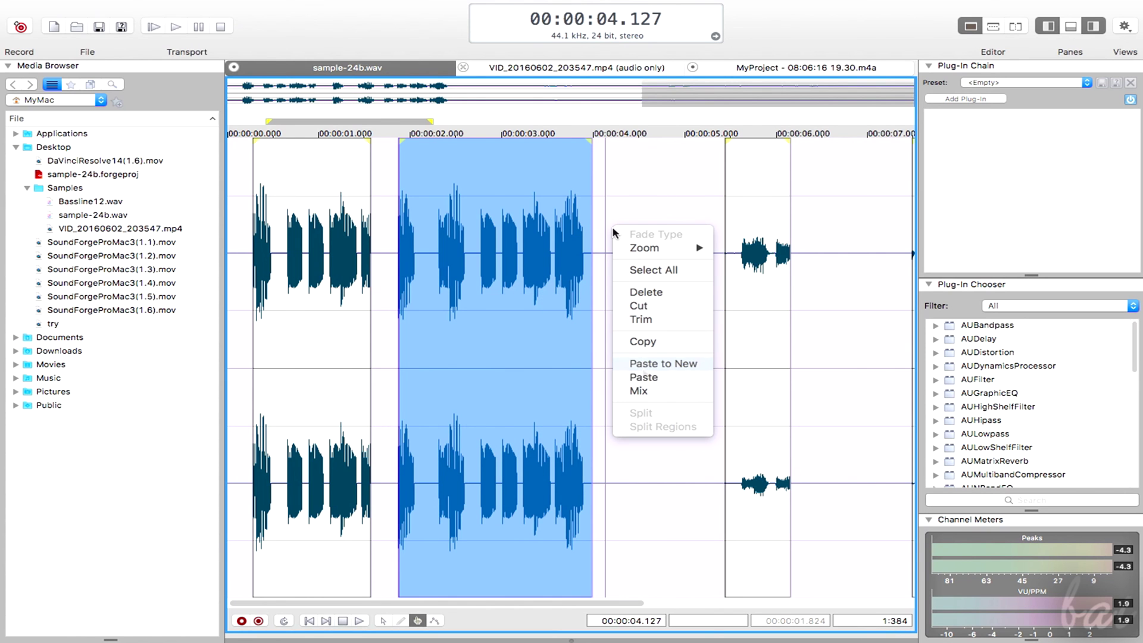
{"action": "left_click", "coordinate": [643, 377]}
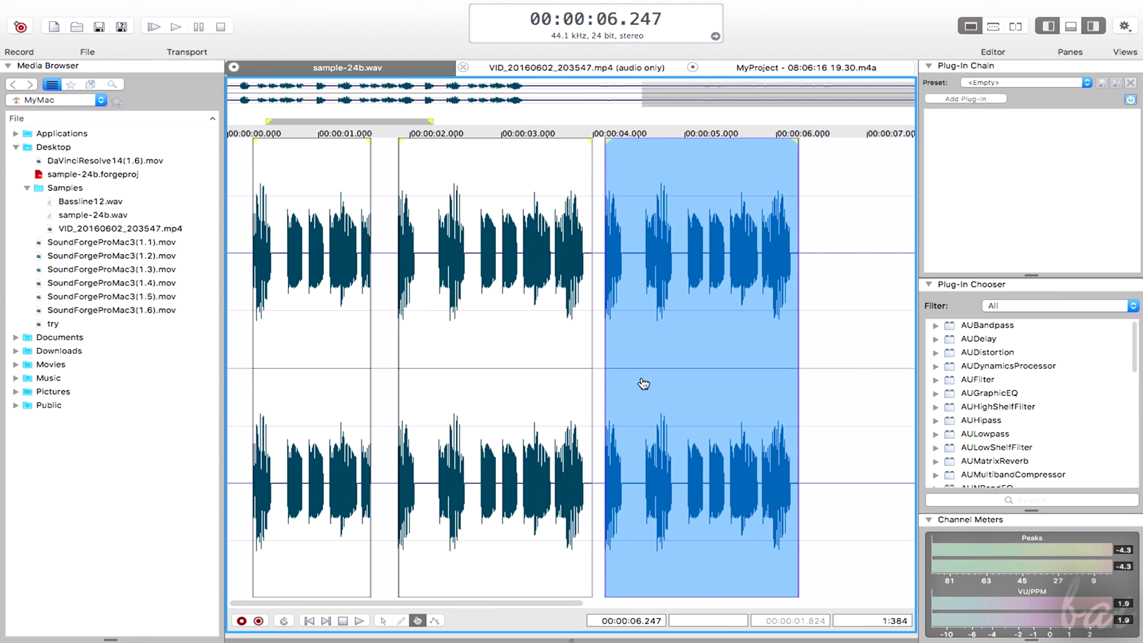
{"action": "key", "text": "ctrl+z"}
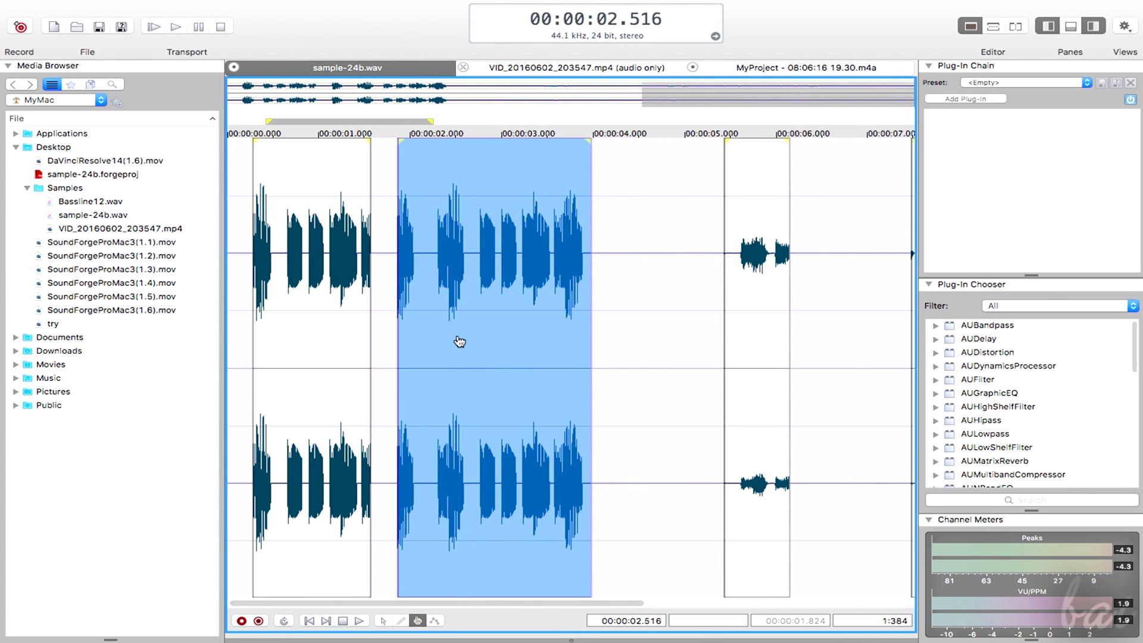
{"action": "left_click", "coordinate": [470, 346], "text": "shift"}
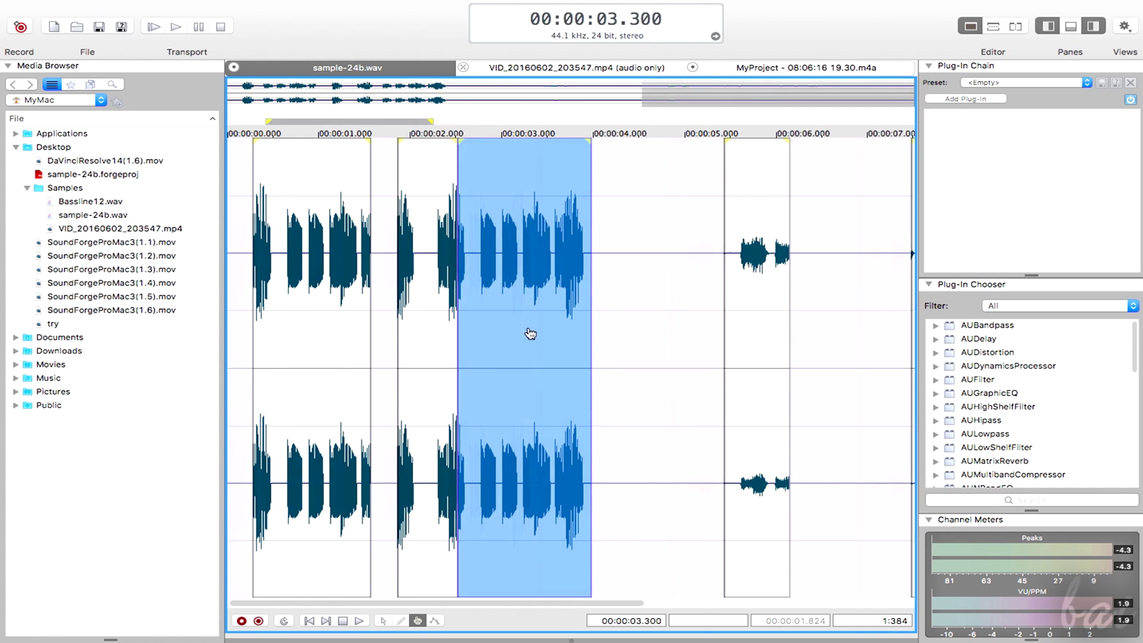
Return to the track start and show the side panels' list of available plug-ins.
{"action": "key", "text": "ctrl+z"}
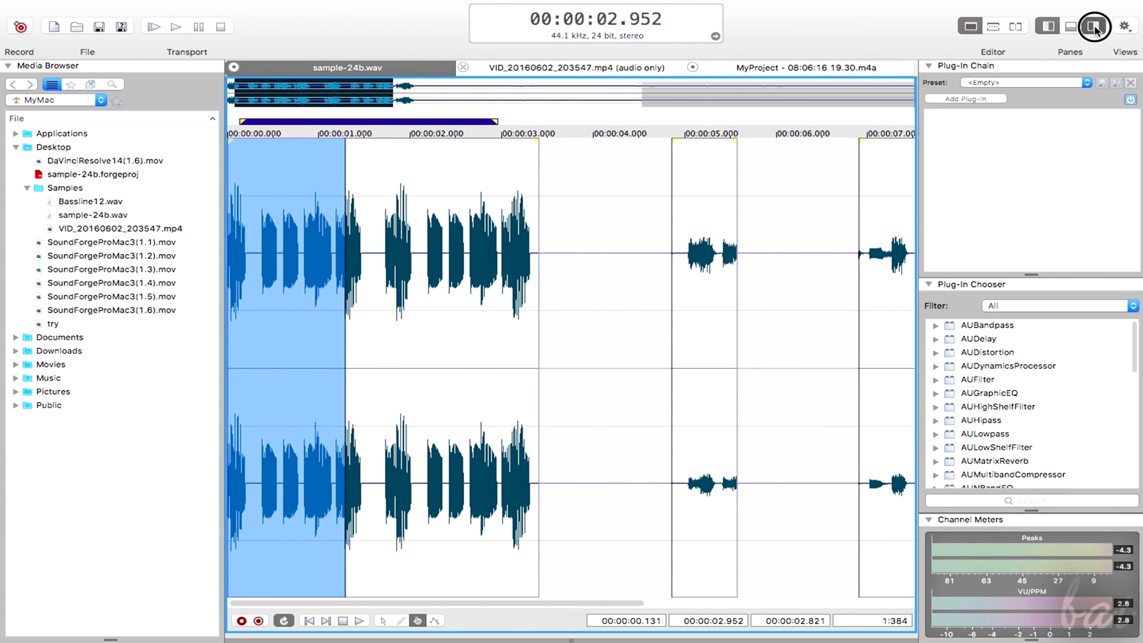
{"action": "left_click", "coordinate": [1095, 26]}
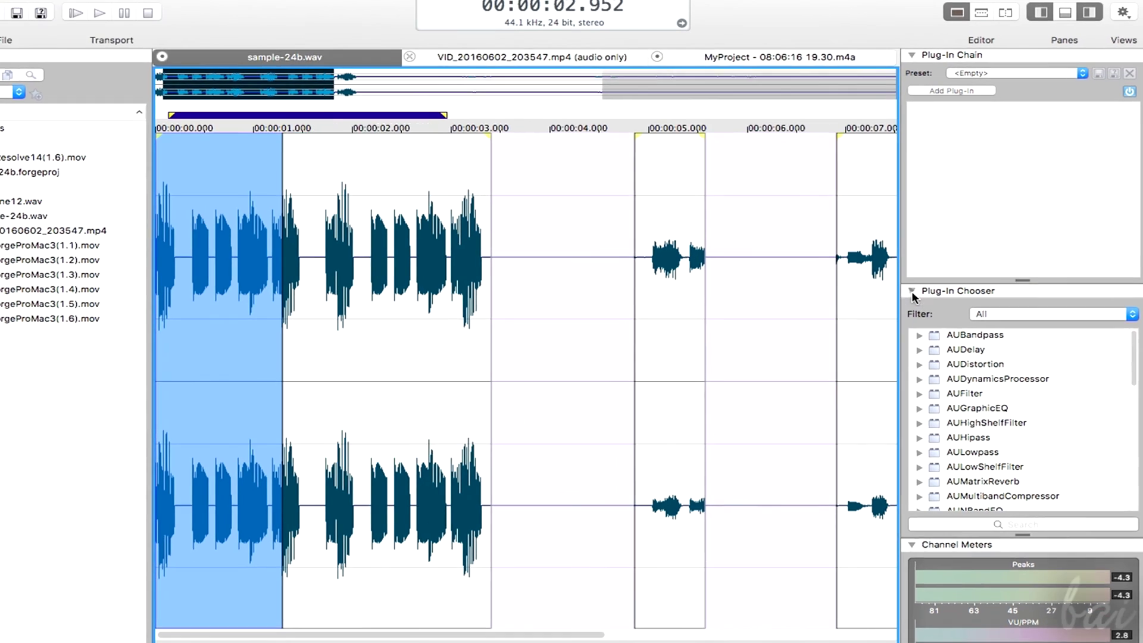
{"action": "left_click", "coordinate": [930, 285]}
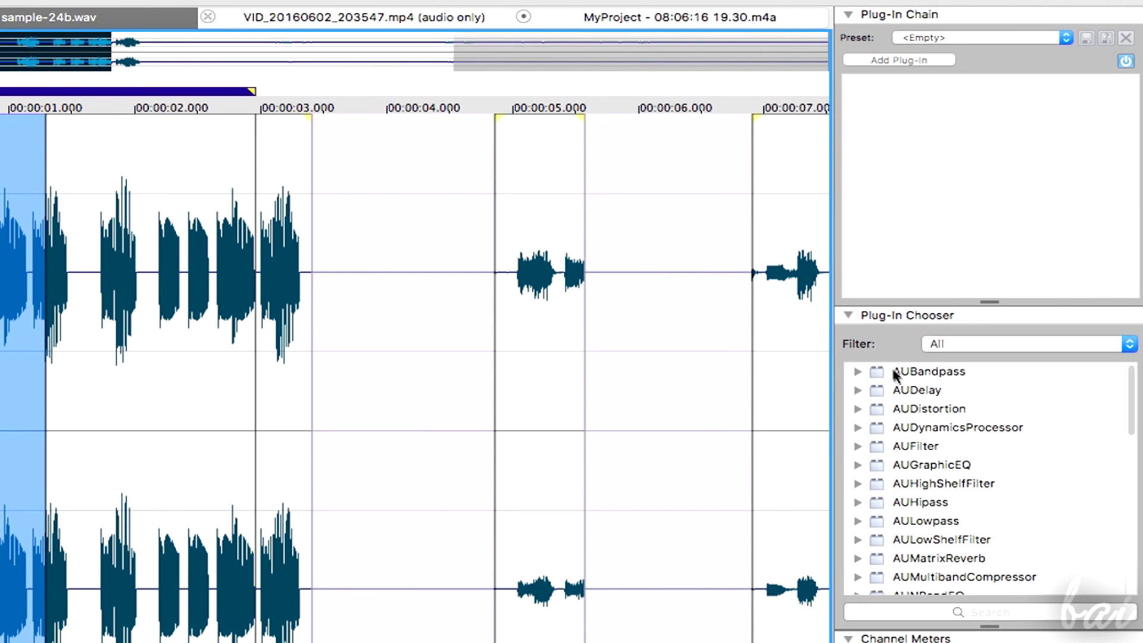
{"action": "scroll", "coordinate": [929, 396], "scroll_direction": "down", "scroll_amount": 5}
{"action": "scroll", "coordinate": [976, 397], "scroll_direction": "down", "scroll_amount": 5}
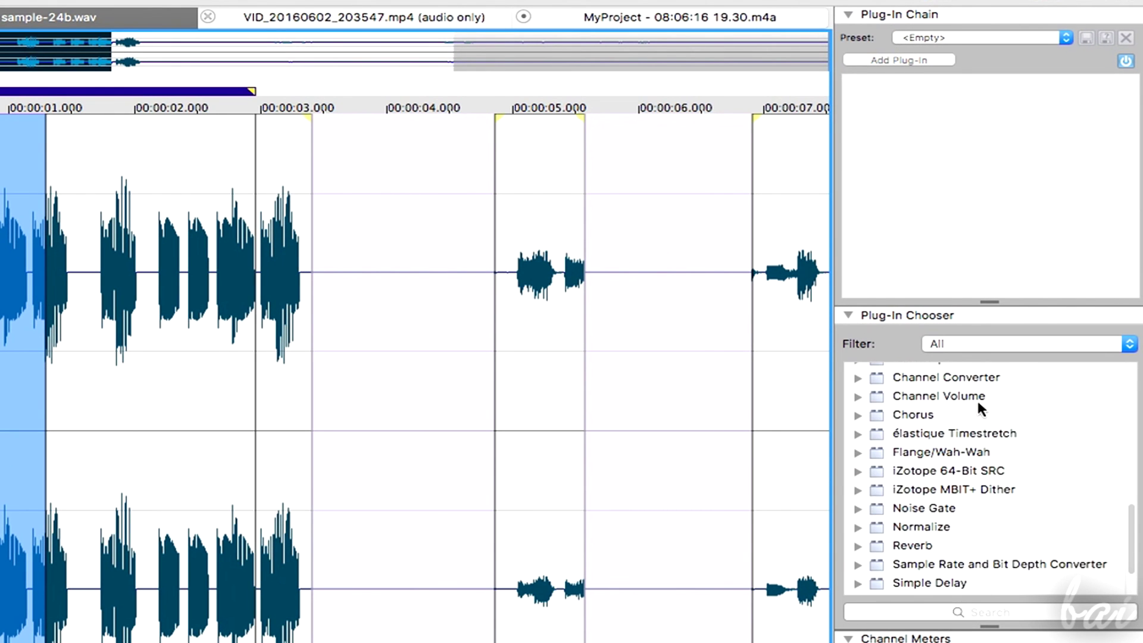
{"action": "scroll", "coordinate": [977, 397], "scroll_direction": "down", "scroll_amount": 1}
{"action": "scroll", "coordinate": [978, 402], "scroll_direction": "down", "scroll_amount": 1}
{"action": "scroll", "coordinate": [972, 409], "scroll_direction": "down", "scroll_amount": 1}
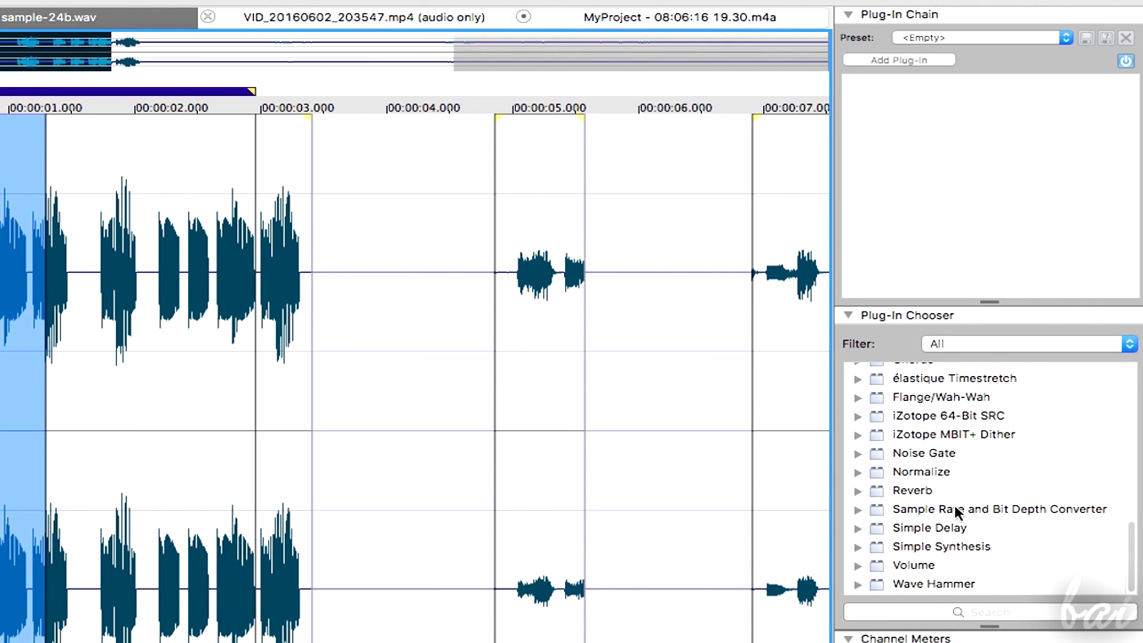
{"action": "scroll", "coordinate": [930, 499], "scroll_direction": "up", "scroll_amount": 2}
{"action": "scroll", "coordinate": [930, 499], "scroll_direction": "up", "scroll_amount": 10}
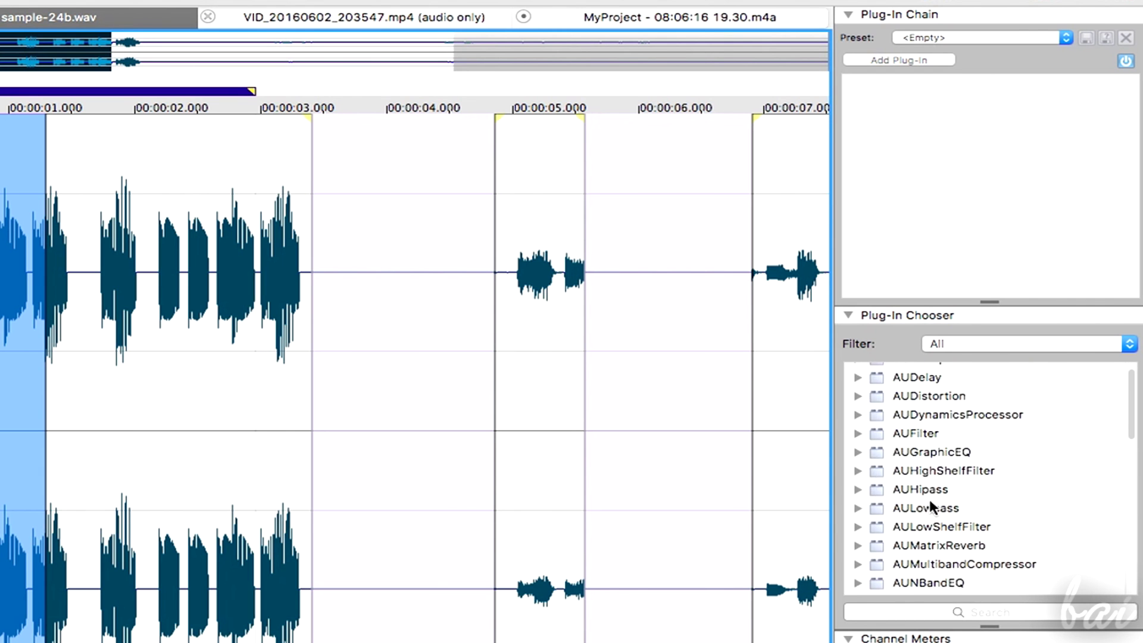
{"action": "scroll", "coordinate": [930, 499], "scroll_direction": "up", "scroll_amount": 1}
{"action": "scroll", "coordinate": [936, 454], "scroll_direction": "down", "scroll_amount": 5}
{"action": "scroll", "coordinate": [936, 453], "scroll_direction": "down", "scroll_amount": 2}
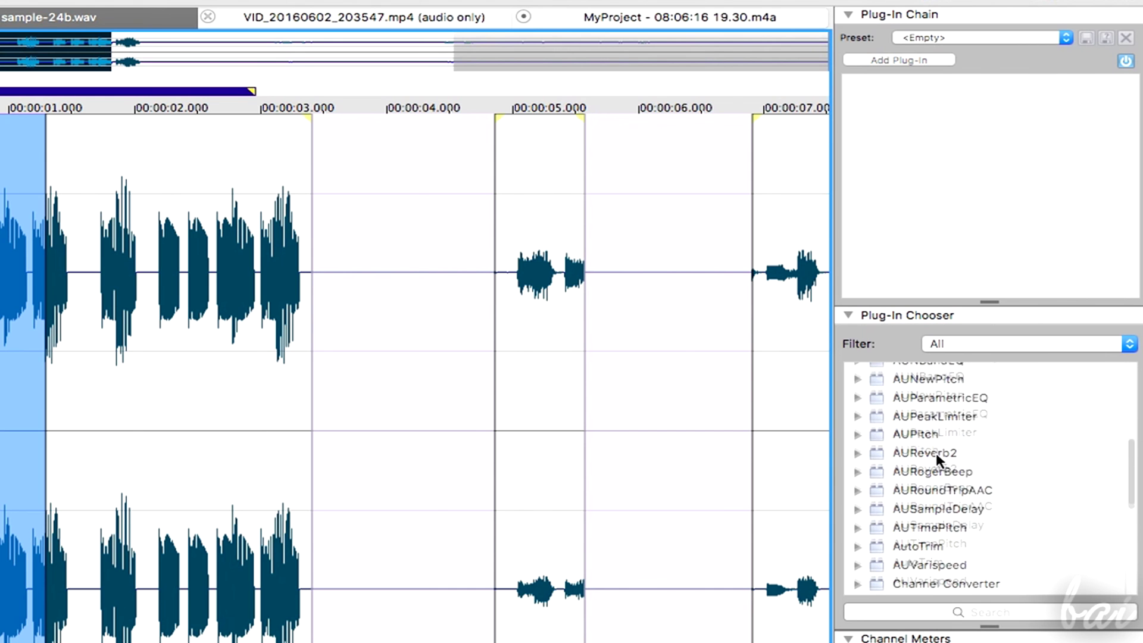
{"action": "scroll", "coordinate": [936, 452], "scroll_direction": "down", "scroll_amount": 2}
{"action": "scroll", "coordinate": [937, 454], "scroll_direction": "down", "scroll_amount": 5}
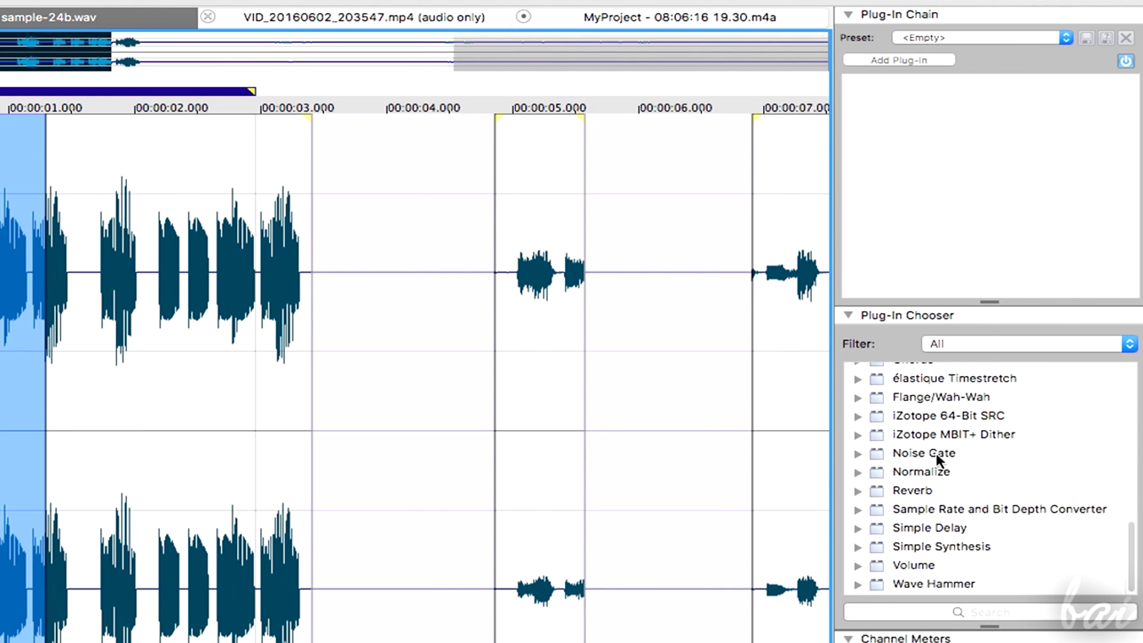
Drag Reverb into the plug-in chain, preview it, then add AULowpass below it.
{"action": "left_click", "coordinate": [925, 491]}
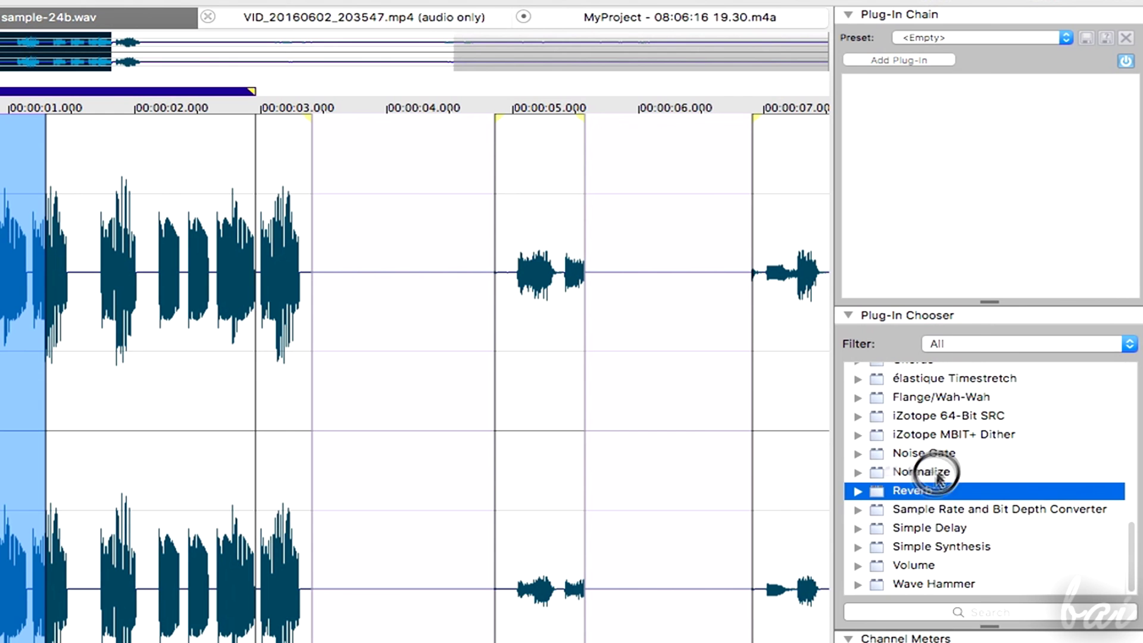
{"action": "left_click_drag", "start_coordinate": [961, 339], "coordinate": [937, 173]}
{"action": "key", "text": "space"}
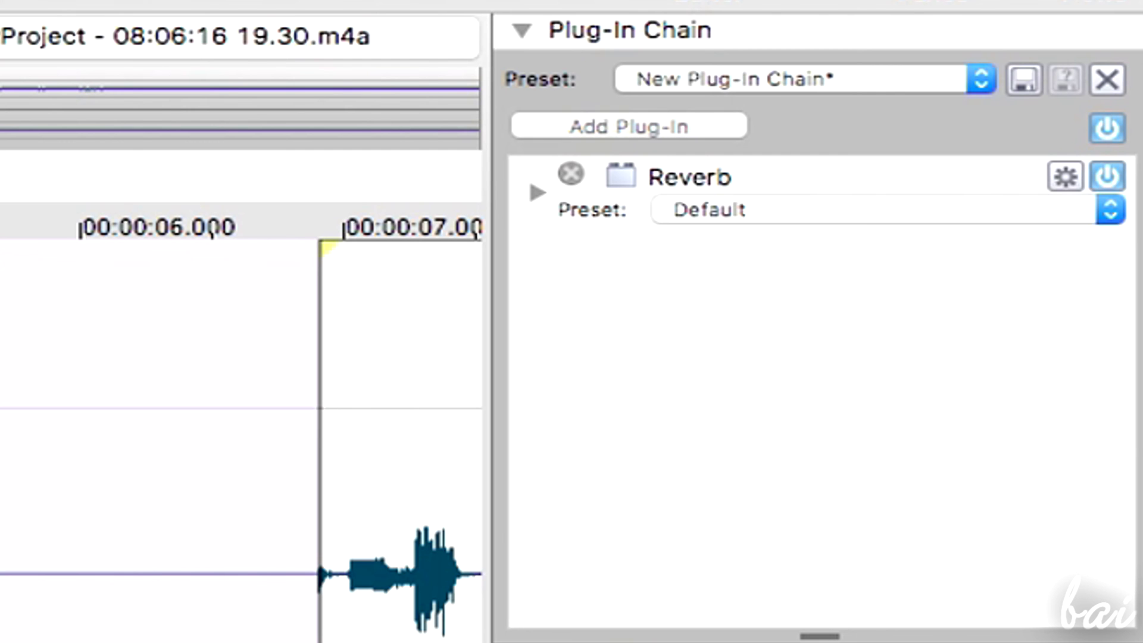
{"action": "left_click_drag", "start_coordinate": [816, 498], "coordinate": [822, 433]}
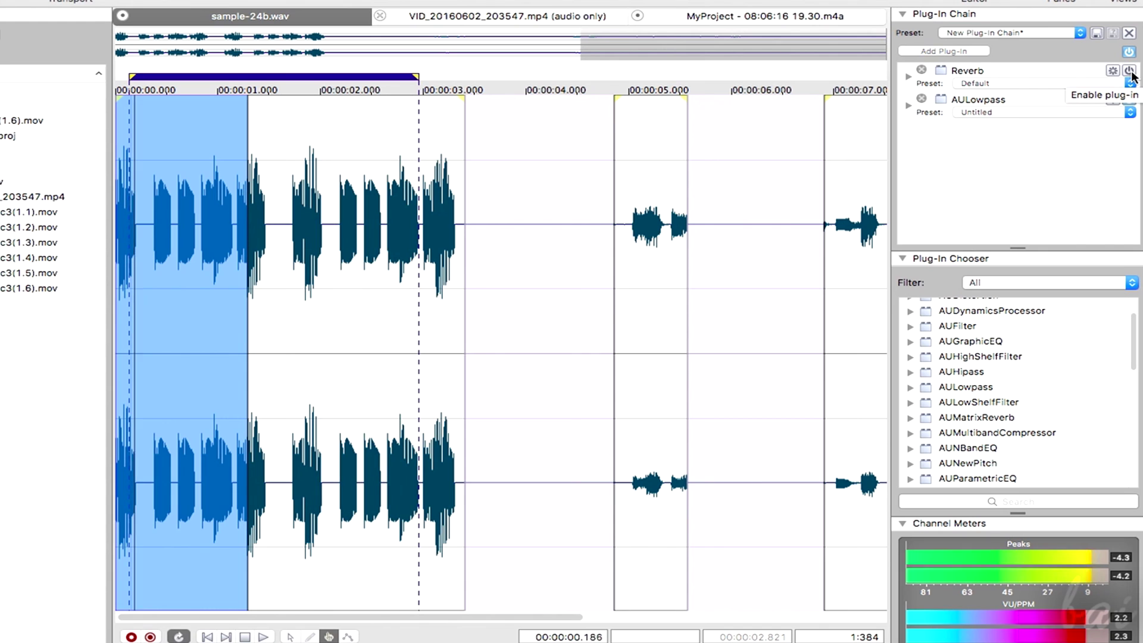
Enable Reverb, open its settings and adjust its dry and reverb output levels.
{"action": "left_click", "coordinate": [1130, 70]}
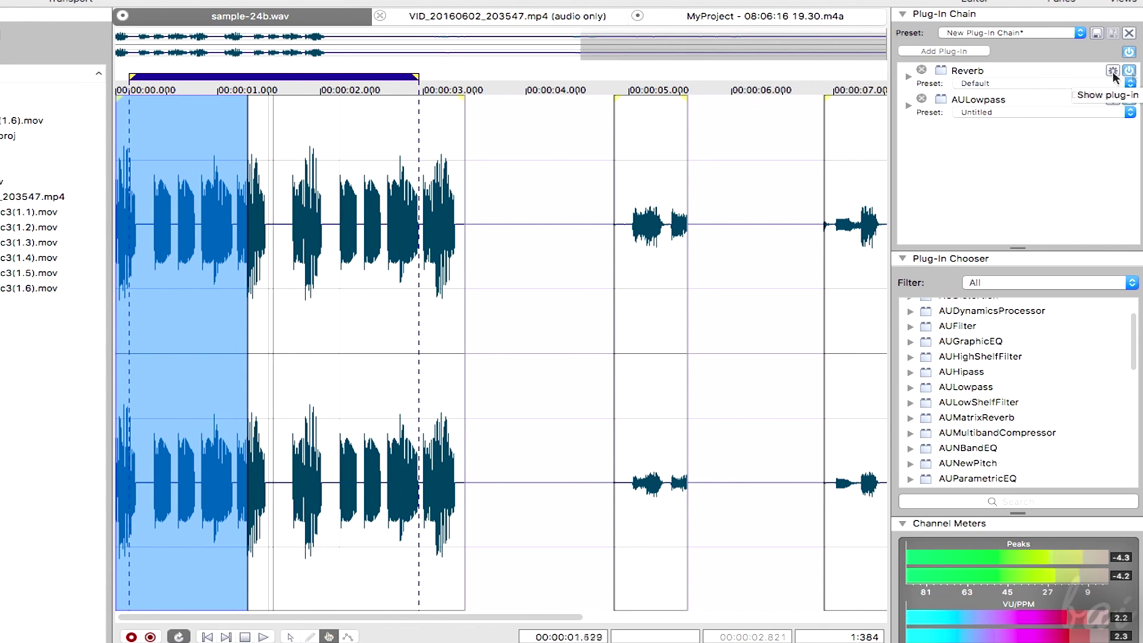
{"action": "left_click", "coordinate": [1112, 71]}
{"action": "mouse_move", "coordinate": [472, 215]}
{"action": "left_mouse_down"}
{"action": "mouse_move", "coordinate": [448, 215]}
{"action": "mouse_move", "coordinate": [549, 214]}
{"action": "mouse_move", "coordinate": [524, 216]}
{"action": "left_mouse_up"}
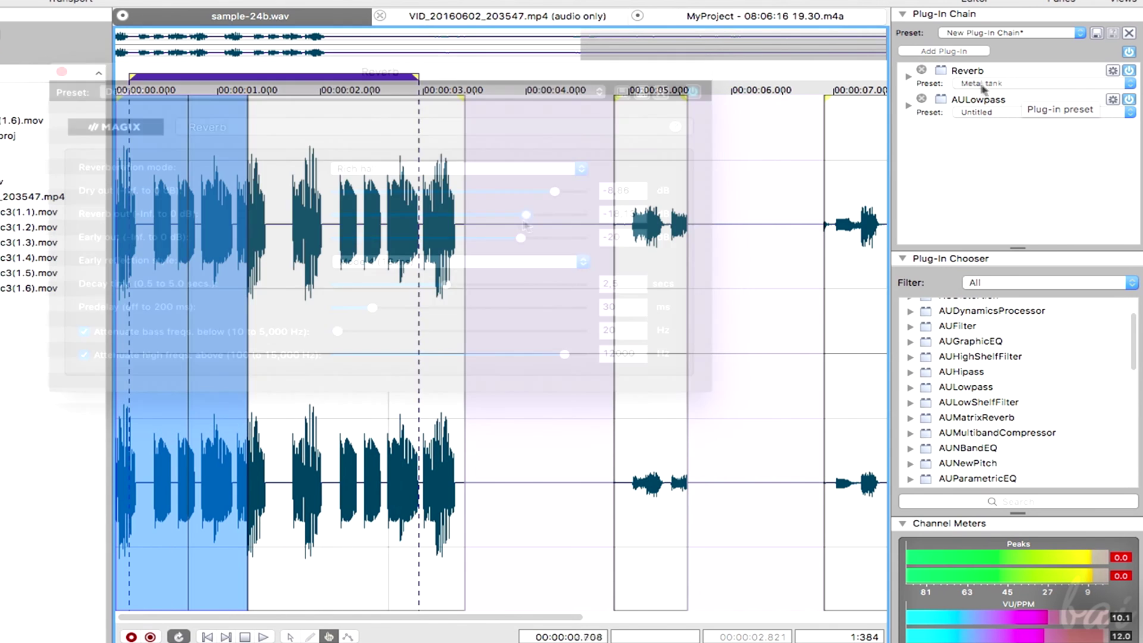
{"action": "left_click", "coordinate": [921, 70]}
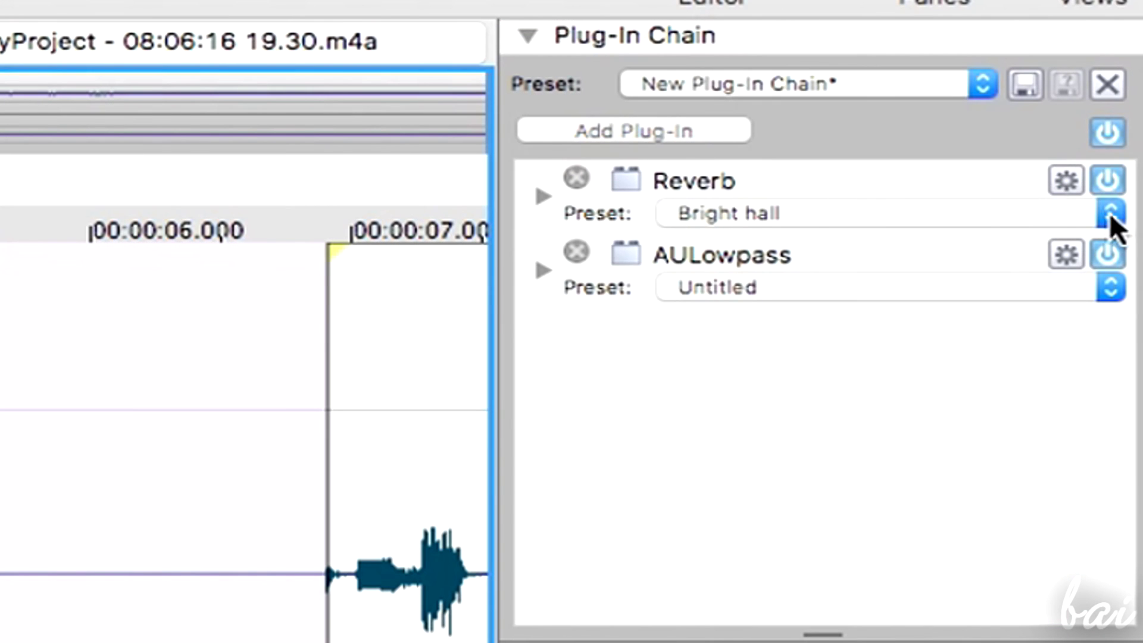
Try the Cathedral reverb preset, then switch to Long hall.
{"action": "left_click", "coordinate": [1112, 213]}
{"action": "left_click", "coordinate": [919, 242]}
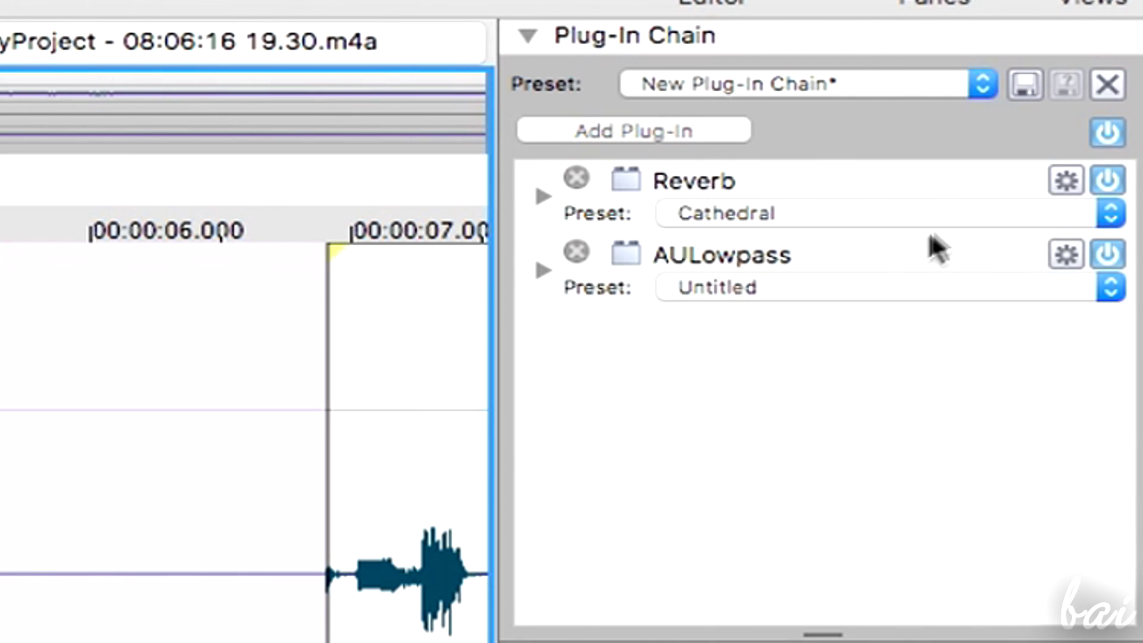
{"action": "left_click", "coordinate": [1112, 216]}
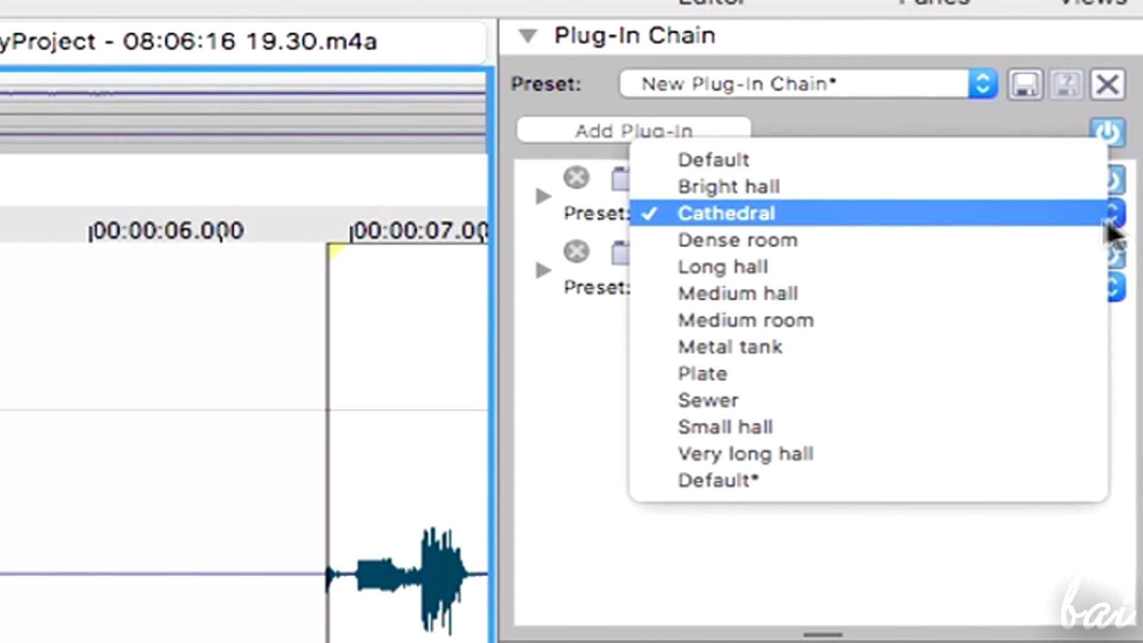
{"action": "left_click", "coordinate": [1015, 269]}
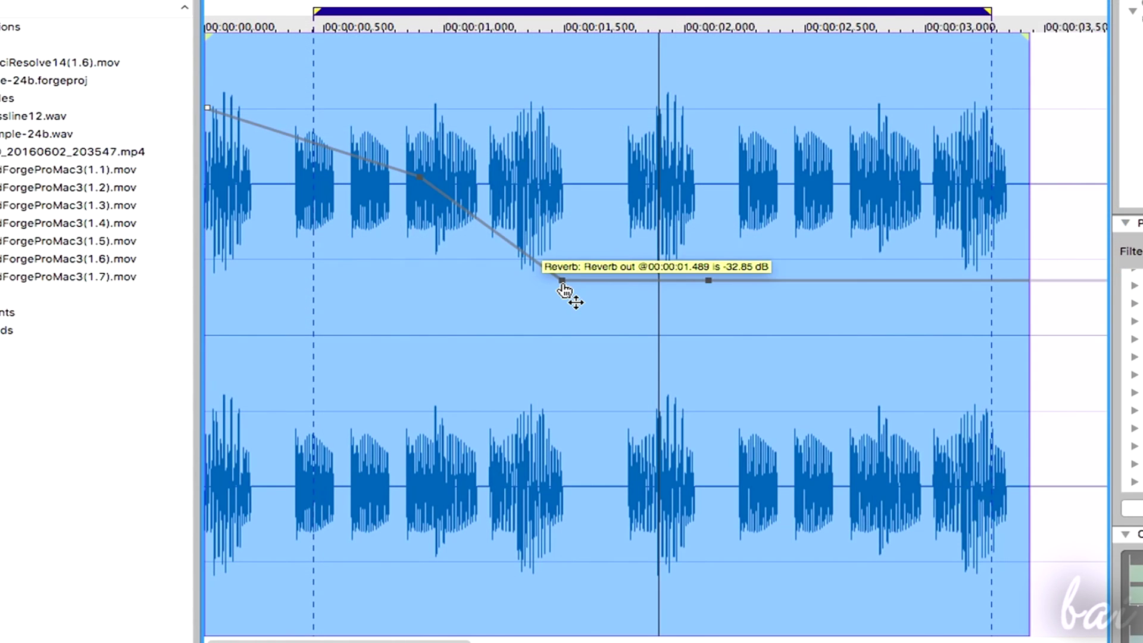
Pull a Reverb out envelope point down and enable the Reverb out envelope.
{"action": "mouse_move", "coordinate": [564, 284]}
{"action": "left_mouse_down"}
{"action": "mouse_move", "coordinate": [567, 434]}
{"action": "mouse_move", "coordinate": [580, 491]}
{"action": "left_mouse_up"}
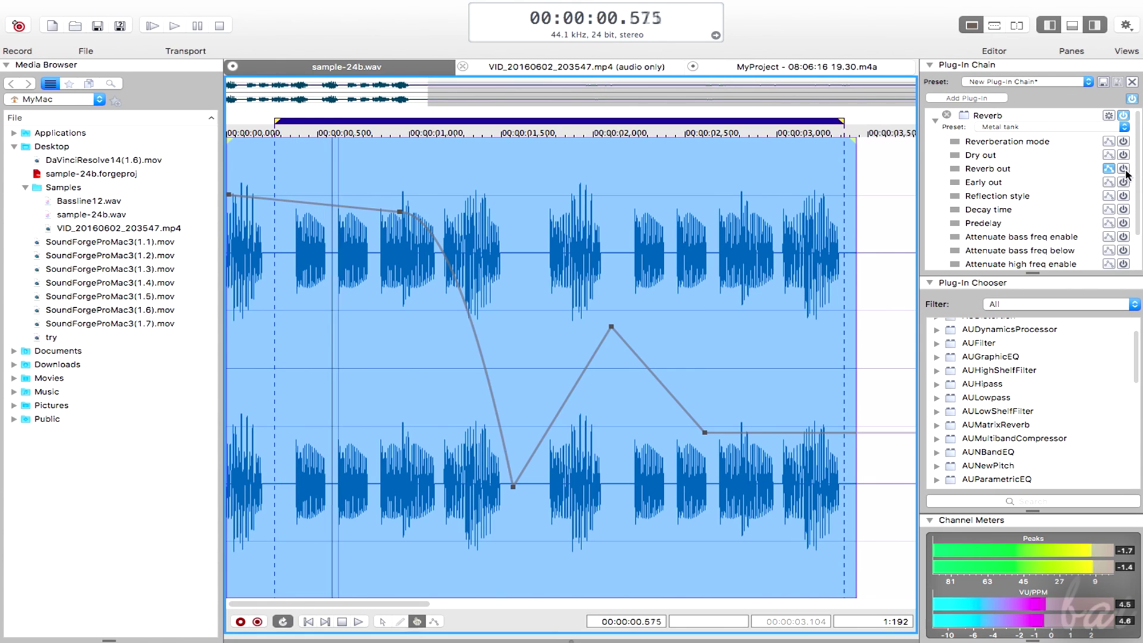
{"action": "left_click", "coordinate": [1125, 171]}
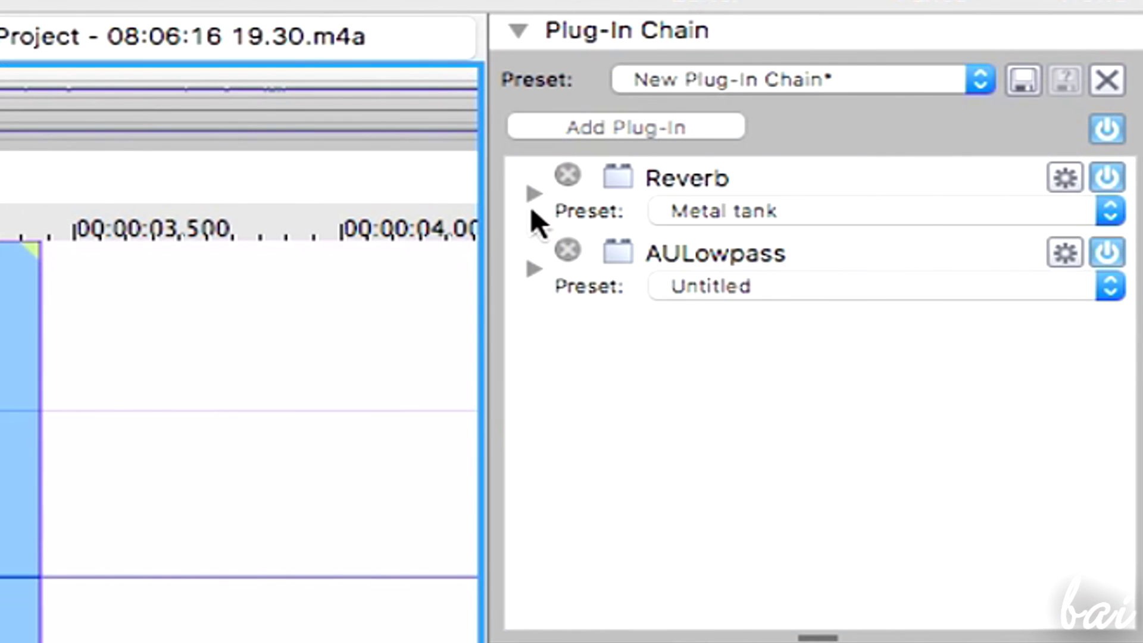
Expand the Reverb entry in the Plug-In Chain to show its parameter list.
{"action": "left_click", "coordinate": [535, 195]}
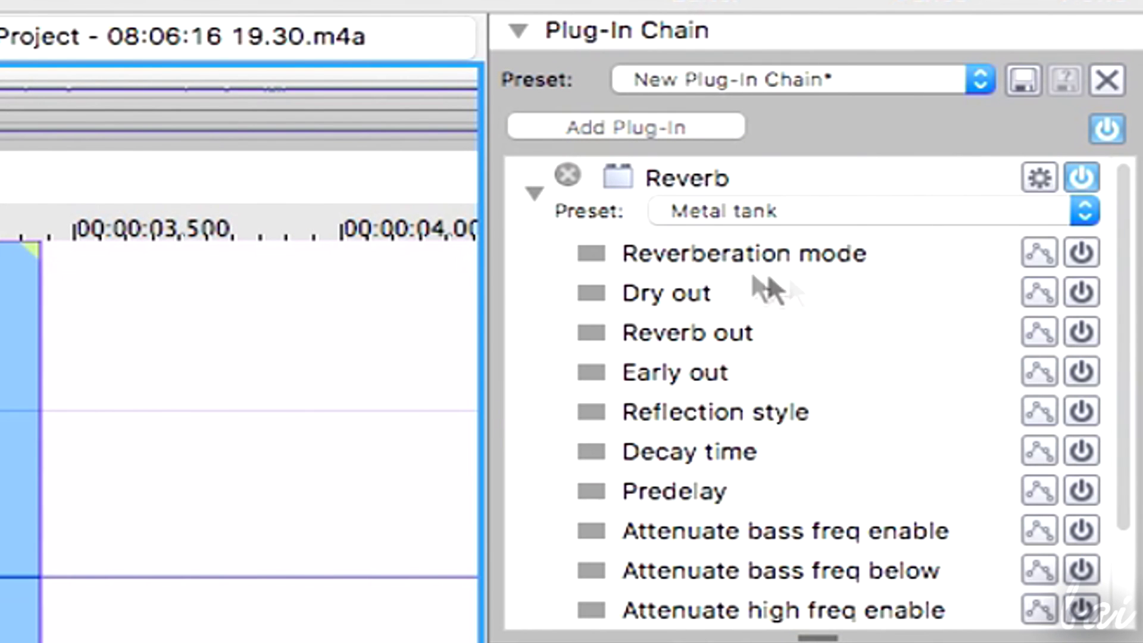
{"action": "scroll", "coordinate": [836, 268], "scroll_direction": "down", "scroll_amount": 3}
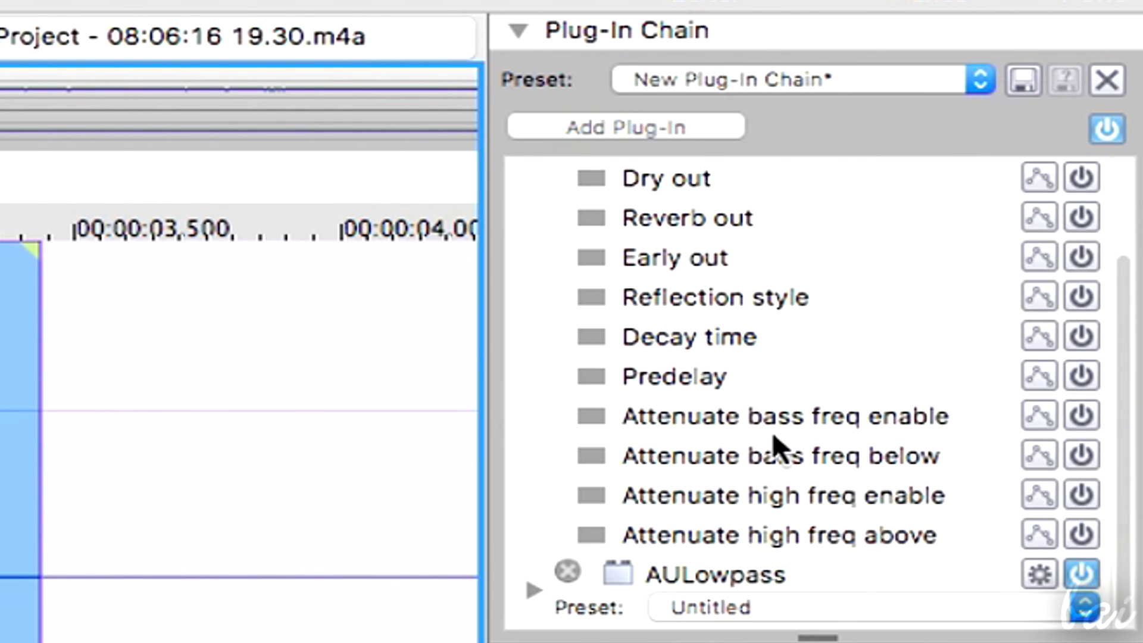
{"action": "scroll", "coordinate": [773, 431], "scroll_direction": "up", "scroll_amount": 1}
{"action": "scroll", "coordinate": [772, 431], "scroll_direction": "up", "scroll_amount": 2}
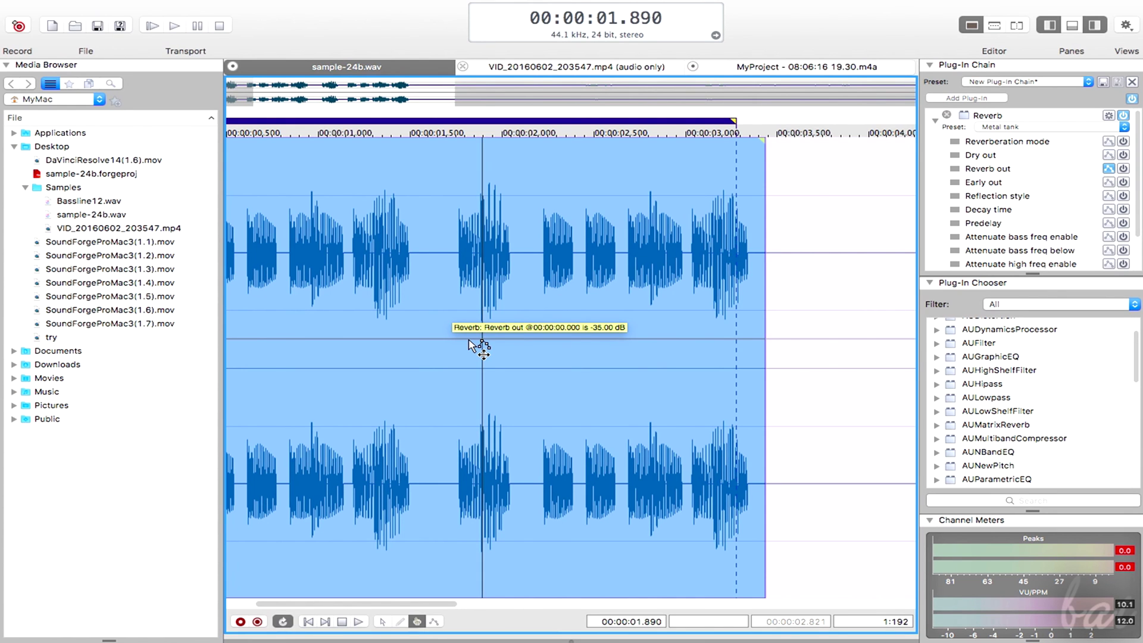
Raise the Reverb out envelope to about -8.8 dB, add three points and reshape them.
{"action": "mouse_move", "coordinate": [469, 345]}
{"action": "left_mouse_down"}
{"action": "mouse_move", "coordinate": [490, 194]}
{"action": "mouse_move", "coordinate": [483, 492]}
{"action": "mouse_move", "coordinate": [441, 280]}
{"action": "left_mouse_up"}
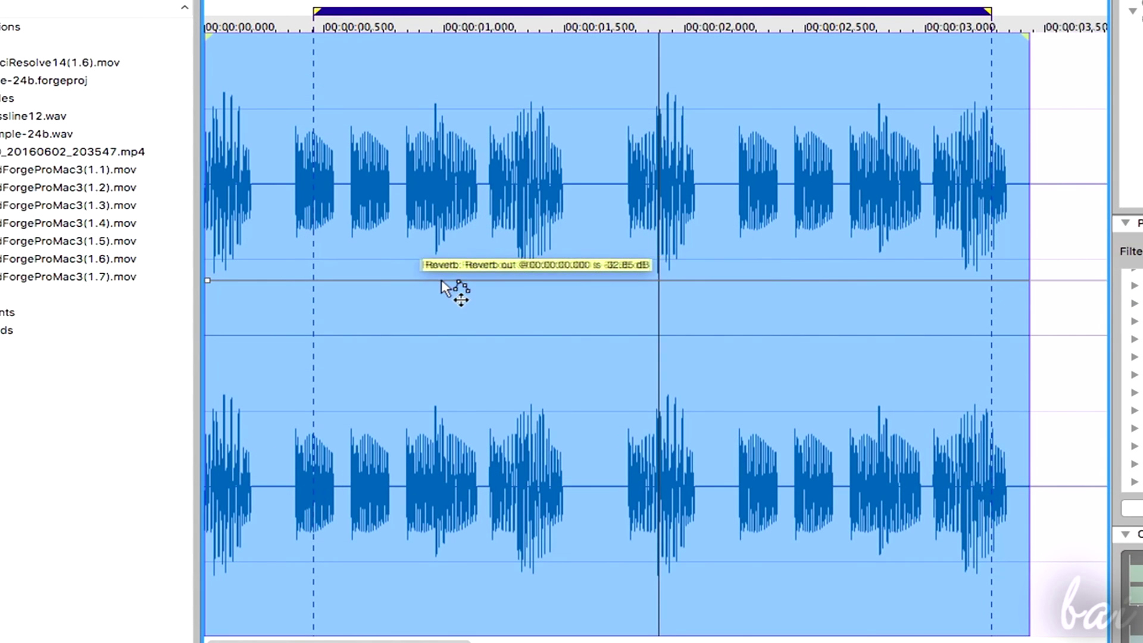
{"action": "double_click", "coordinate": [422, 280]}
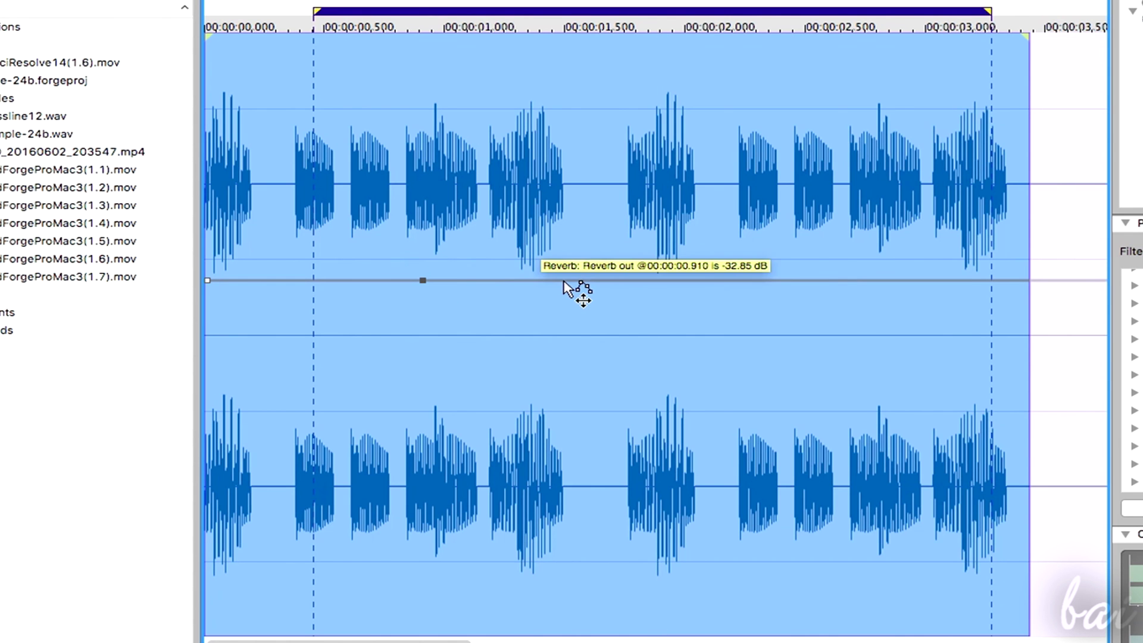
{"action": "double_click", "coordinate": [562, 279]}
{"action": "double_click", "coordinate": [708, 279]}
{"action": "mouse_move", "coordinate": [422, 280]}
{"action": "left_mouse_down"}
{"action": "mouse_move", "coordinate": [407, 219]}
{"action": "mouse_move", "coordinate": [421, 177]}
{"action": "left_mouse_up"}
{"action": "left_click_drag", "start_coordinate": [208, 280], "coordinate": [208, 107]}
{"action": "left_click_drag", "start_coordinate": [562, 280], "coordinate": [582, 485]}
{"action": "mouse_move", "coordinate": [850, 284]}
{"action": "left_mouse_down"}
{"action": "mouse_move", "coordinate": [929, 107]}
{"action": "mouse_move", "coordinate": [831, 418]}
{"action": "left_mouse_up"}
{"action": "left_click_drag", "start_coordinate": [421, 178], "coordinate": [433, 130]}
Give the segment after the top envelope point a Slow curve.
{"action": "right_click", "coordinate": [433, 130]}
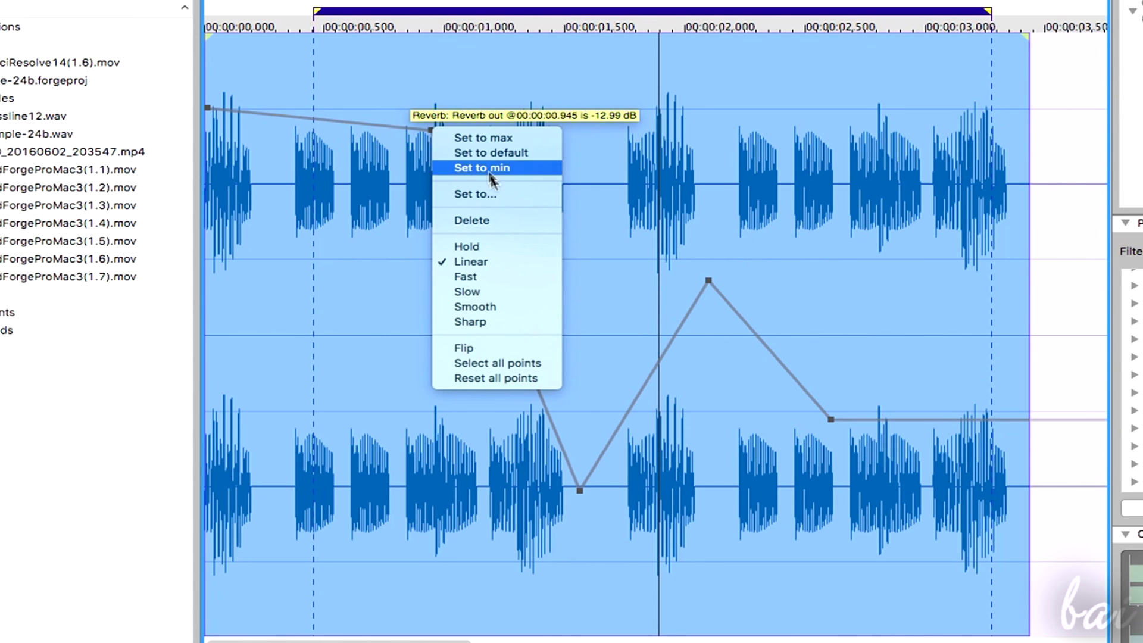
{"action": "left_click", "coordinate": [497, 277]}
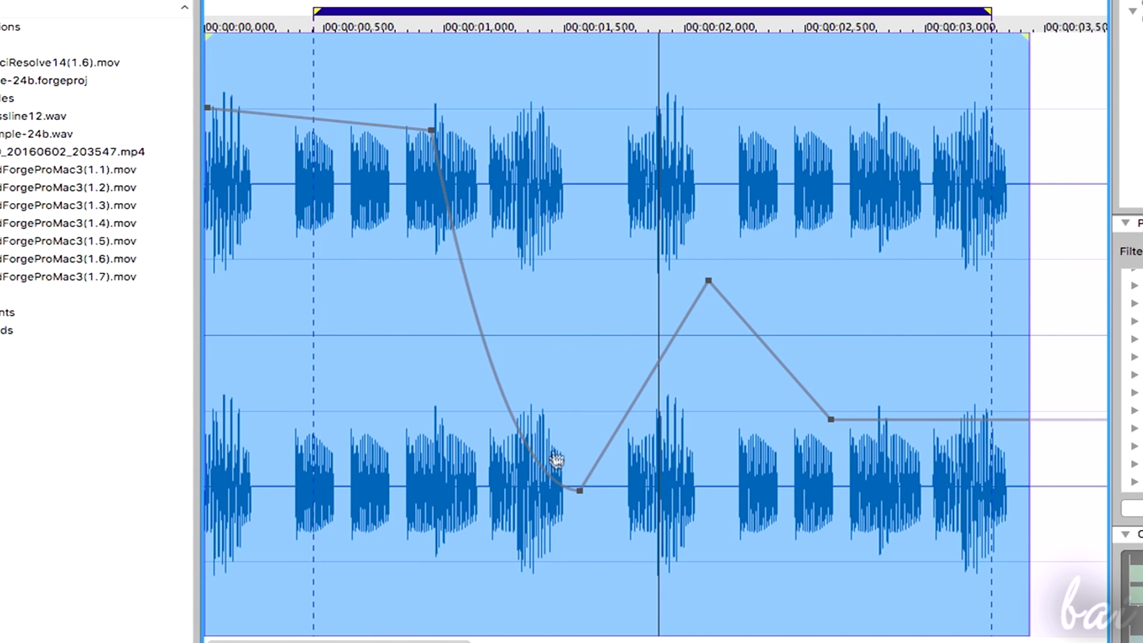
{"action": "right_click", "coordinate": [432, 133]}
{"action": "left_click", "coordinate": [469, 290]}
{"action": "right_click", "coordinate": [434, 132]}
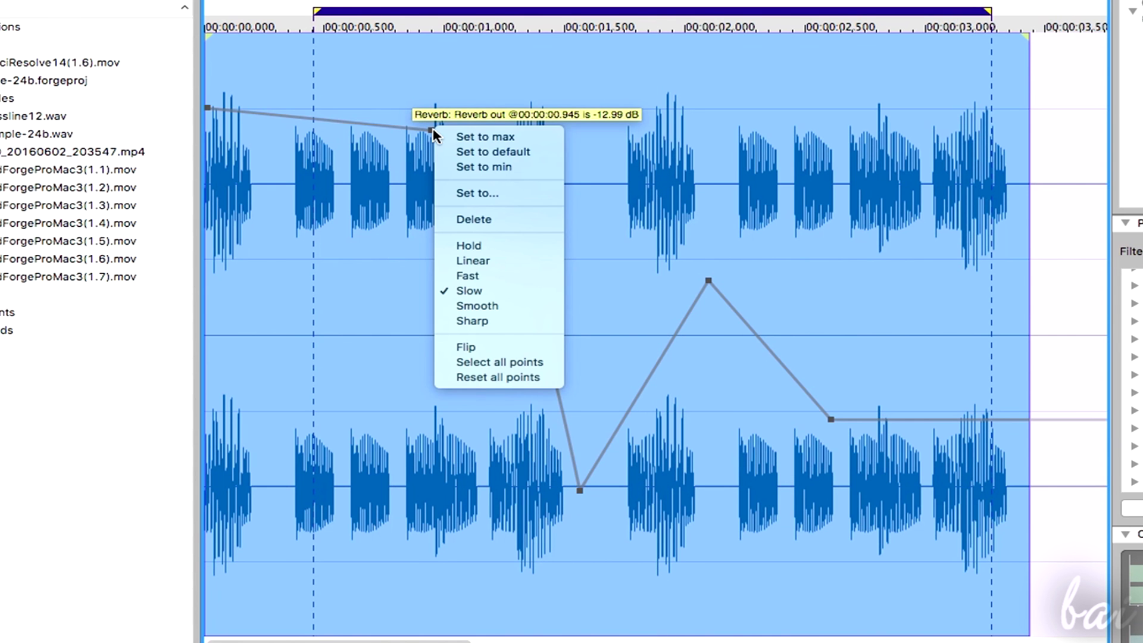
{"action": "left_click", "coordinate": [479, 224]}
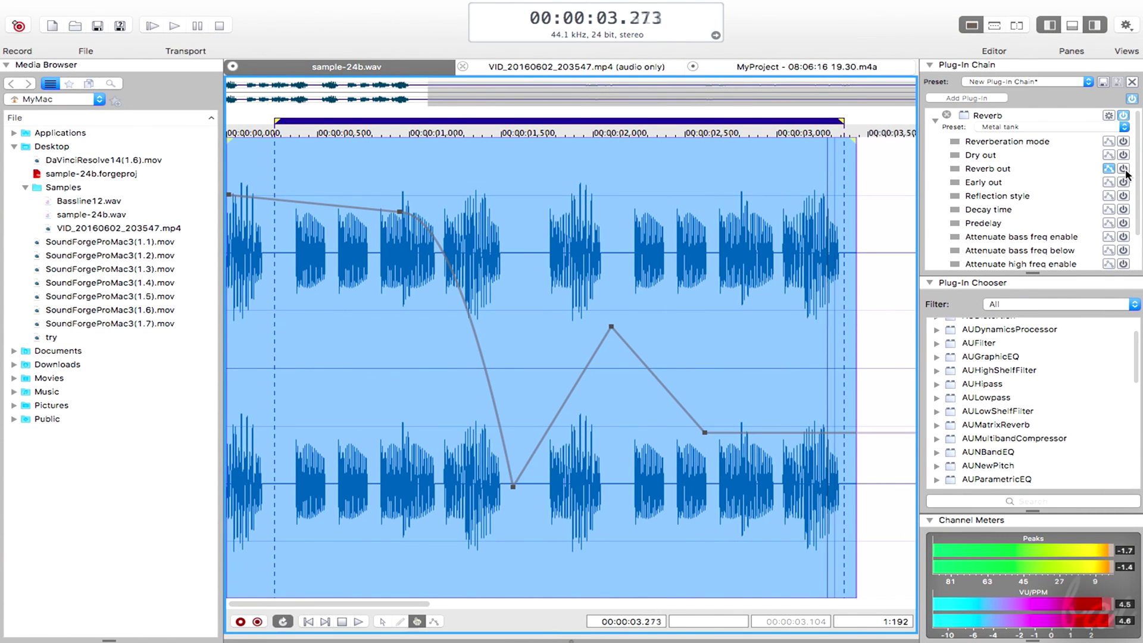
Enable the Reverb out envelope so it turns green, raise its peak, and slide the short clip left.
{"action": "left_click", "coordinate": [1127, 173]}
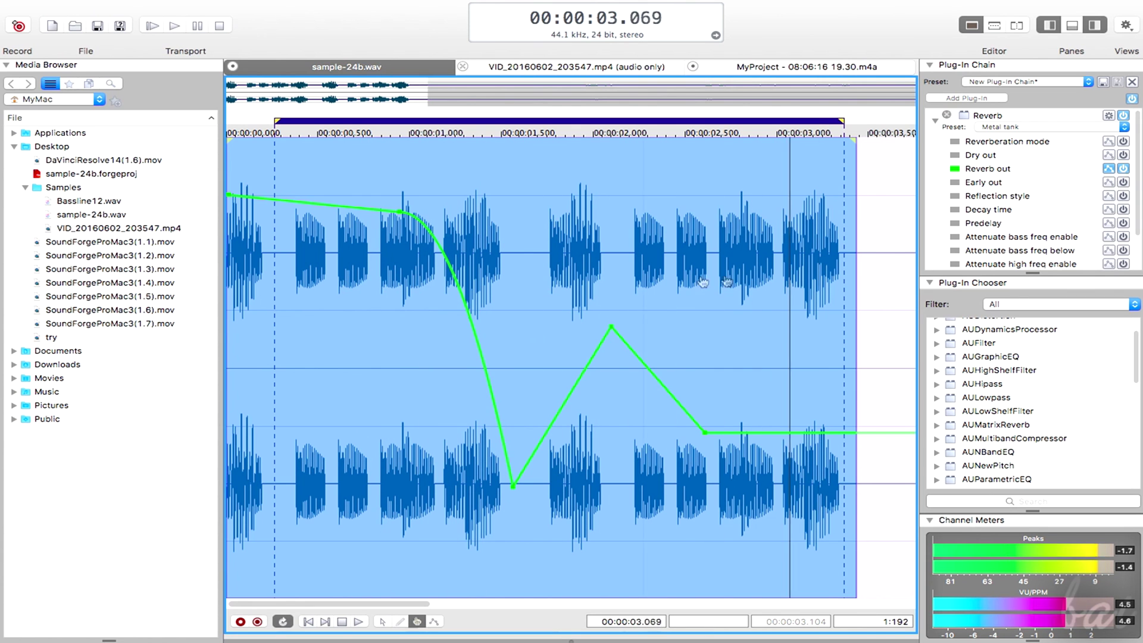
{"action": "left_click", "coordinate": [612, 330]}
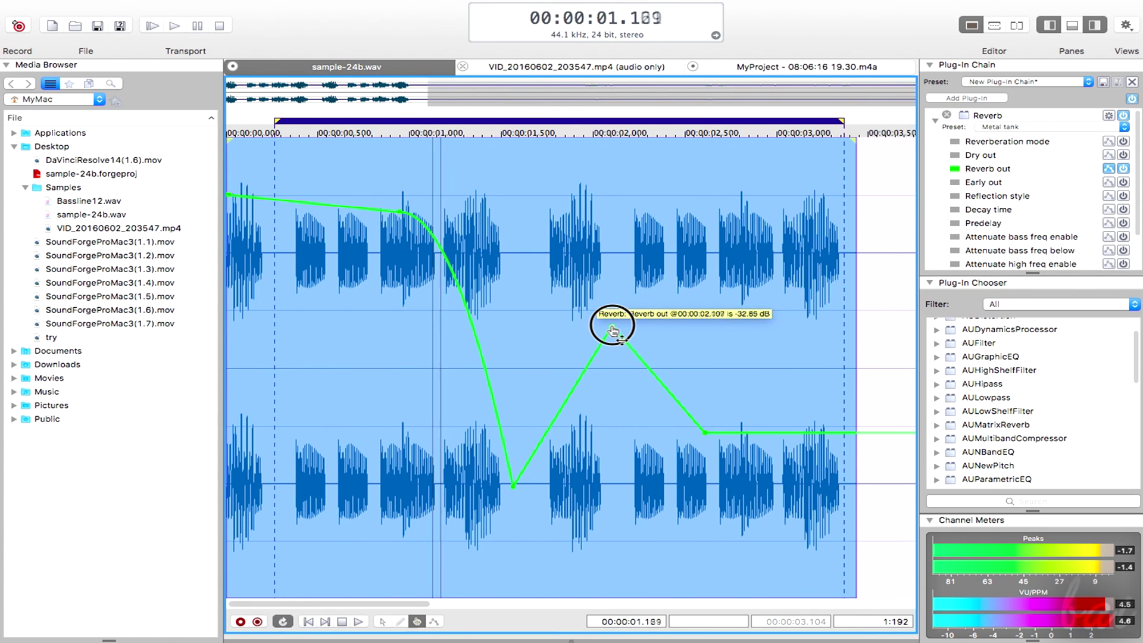
{"action": "left_click_drag", "start_coordinate": [612, 329], "coordinate": [613, 217]}
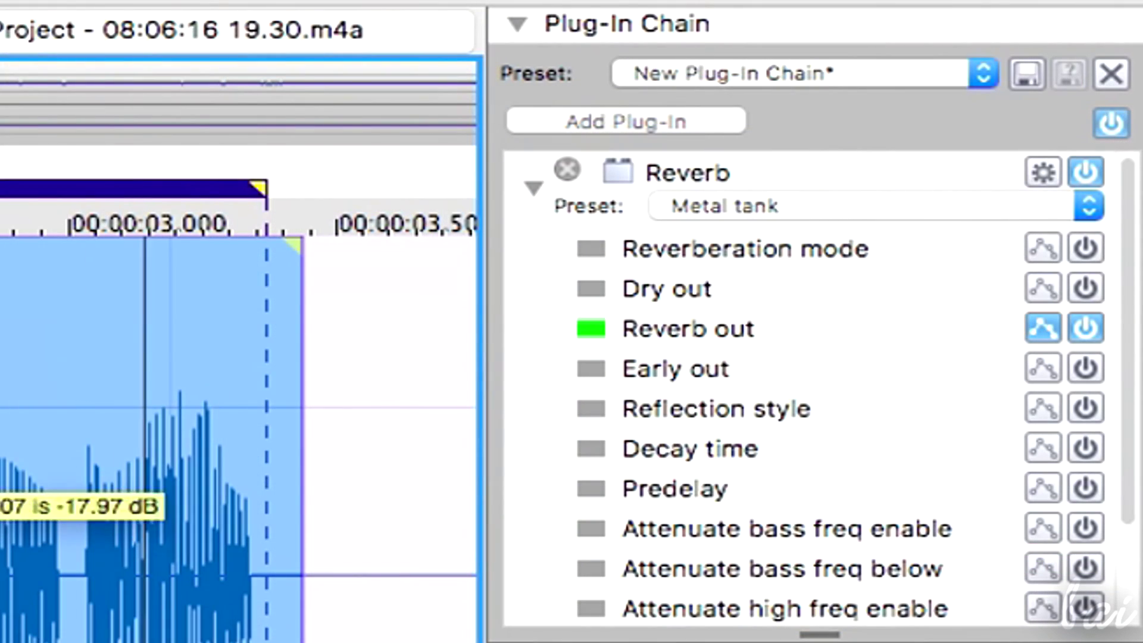
{"action": "mouse_move", "coordinate": [5, 507]}
{"action": "left_mouse_down"}
{"action": "mouse_move", "coordinate": [5, 330]}
{"action": "mouse_move", "coordinate": [5, 357]}
{"action": "left_mouse_up"}
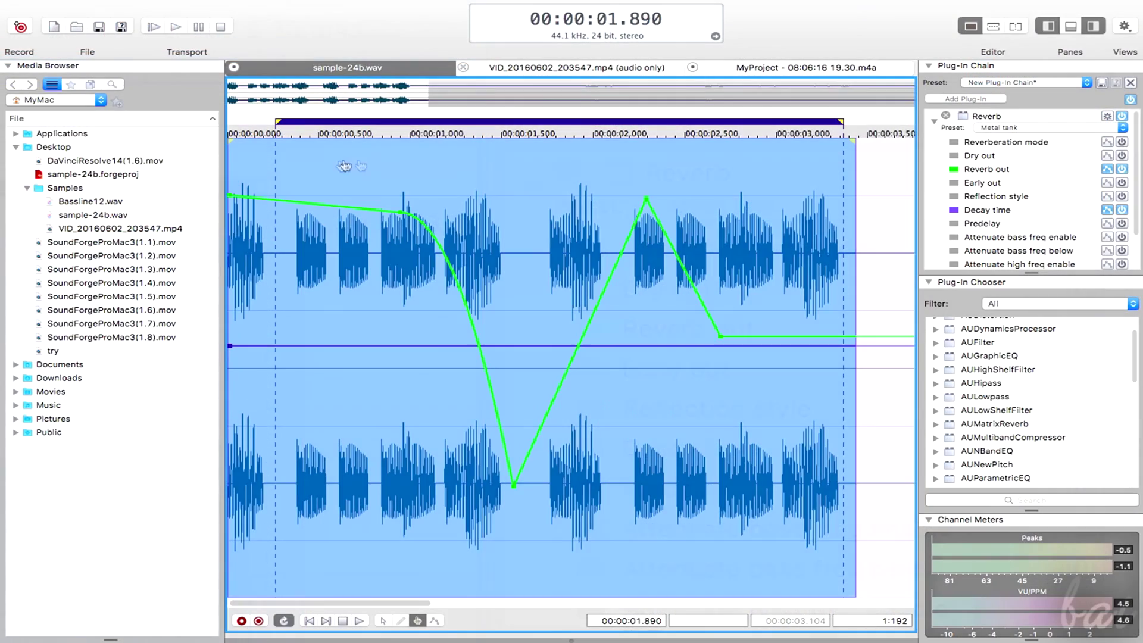
{"action": "scroll", "coordinate": [391, 245], "scroll_direction": "down", "scroll_amount": 2}
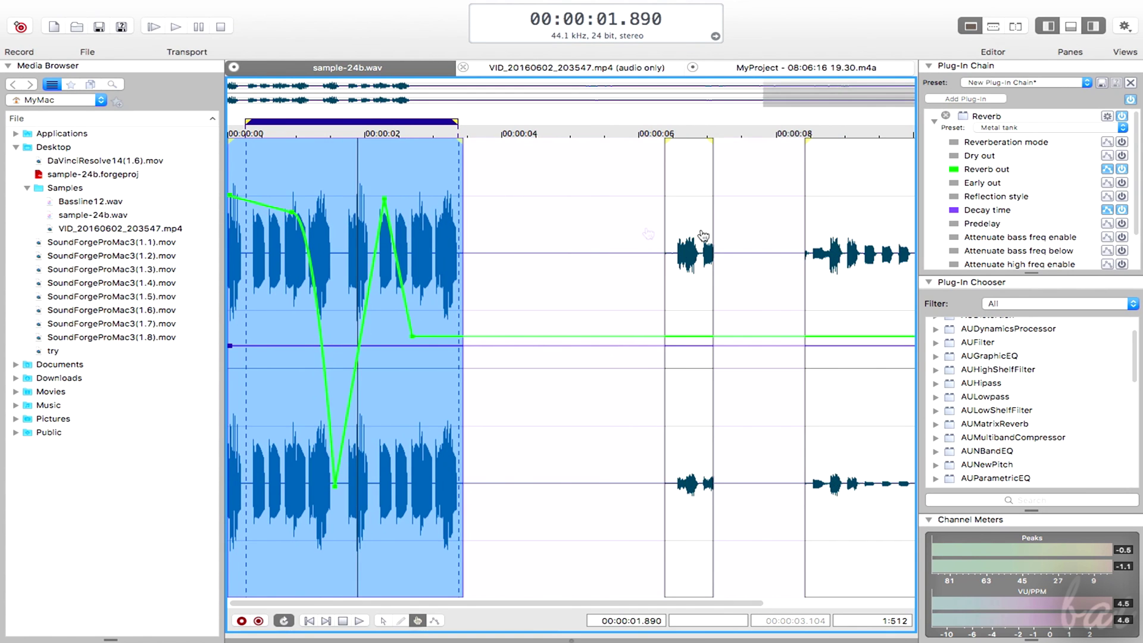
{"action": "double_click", "coordinate": [607, 232]}
{"action": "left_click_drag", "start_coordinate": [688, 234], "coordinate": [482, 230]}
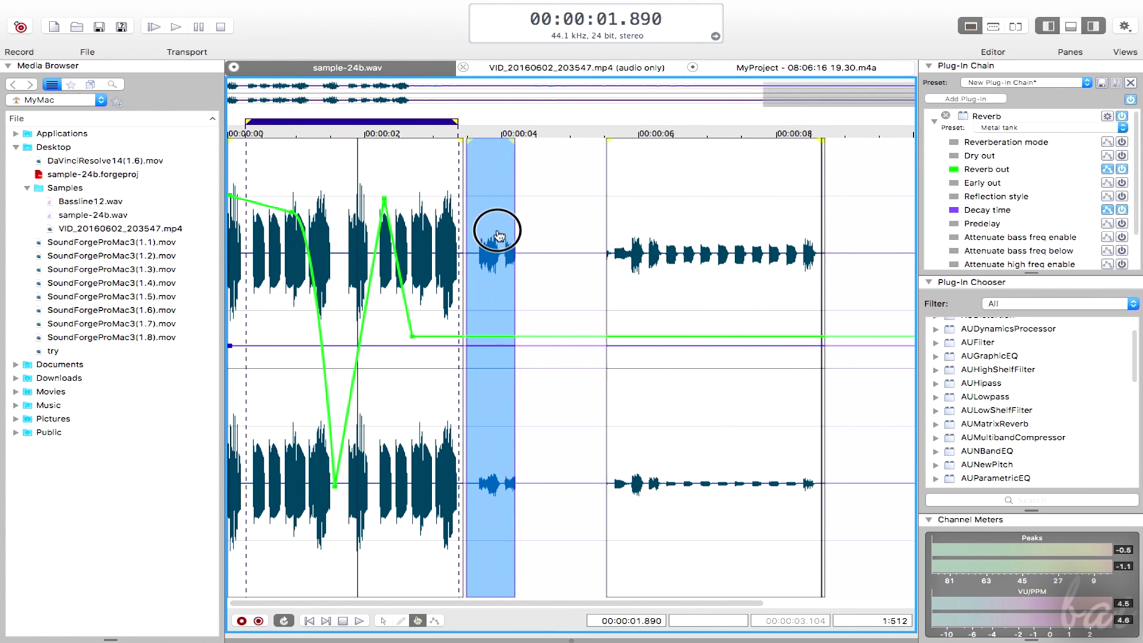
Nudge the short clip further left, then start Save As to the Desktop.
{"action": "left_click", "coordinate": [718, 239]}
{"action": "left_click_drag", "start_coordinate": [718, 238], "coordinate": [643, 224]}
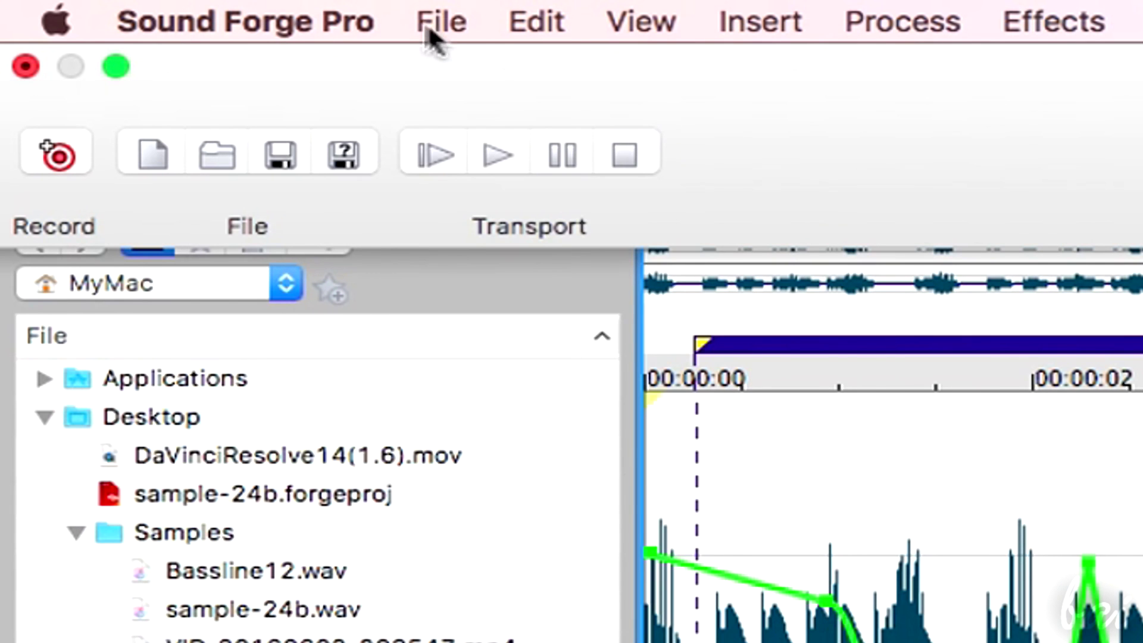
{"action": "left_click", "coordinate": [428, 23]}
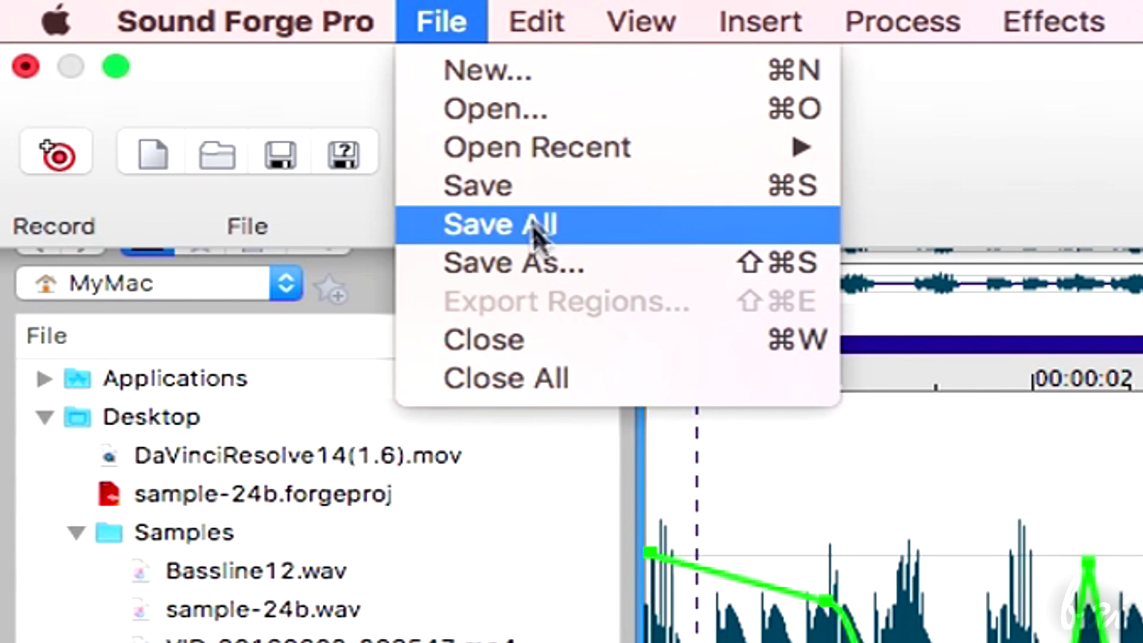
{"action": "left_click", "coordinate": [540, 269]}
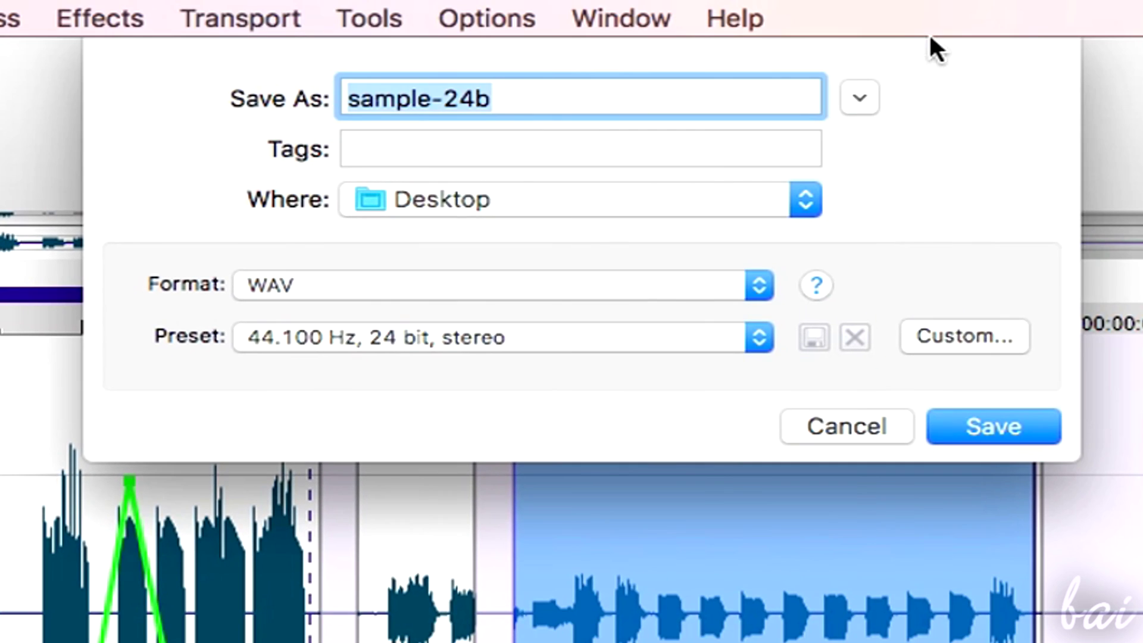
{"action": "type", "text": "MyTrack"}
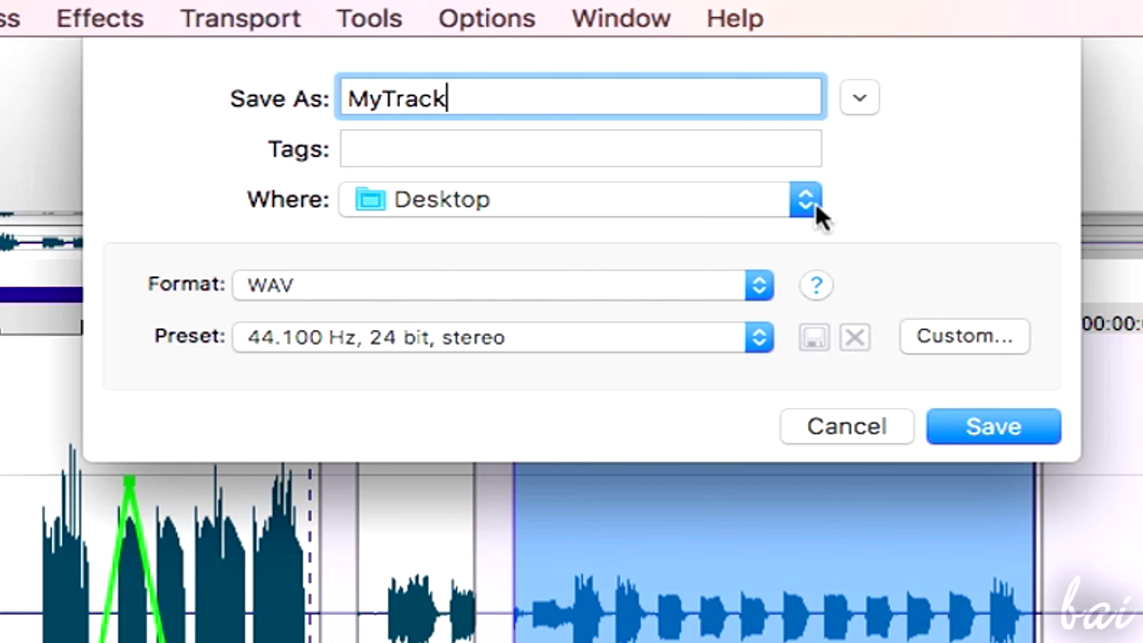
{"action": "left_click", "coordinate": [816, 203]}
{"action": "left_click", "coordinate": [840, 200]}
Choose MP3 Audio format with the 48 kHz stereo 320000 bps preset.
{"action": "left_click", "coordinate": [759, 285]}
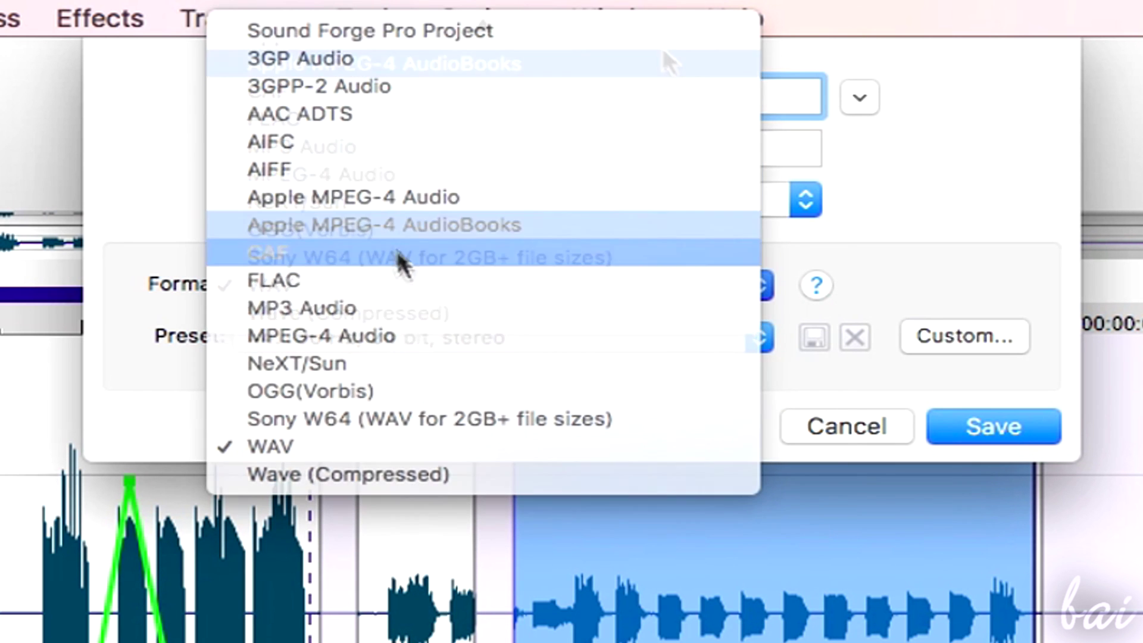
{"action": "left_click", "coordinate": [417, 308]}
{"action": "left_click", "coordinate": [763, 336]}
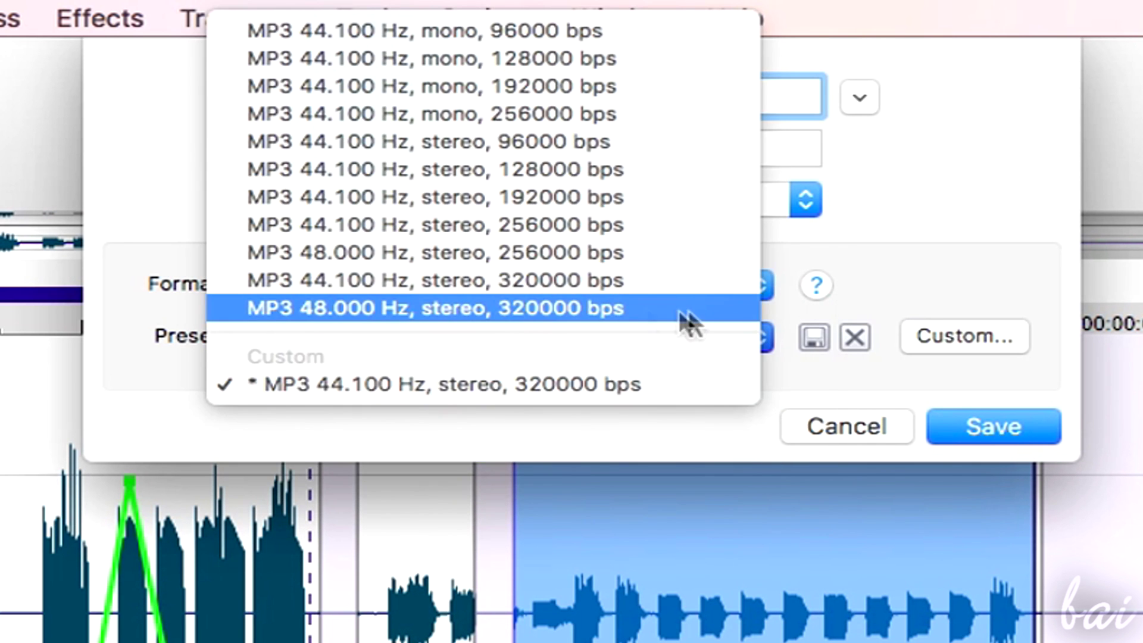
{"action": "left_click", "coordinate": [695, 306]}
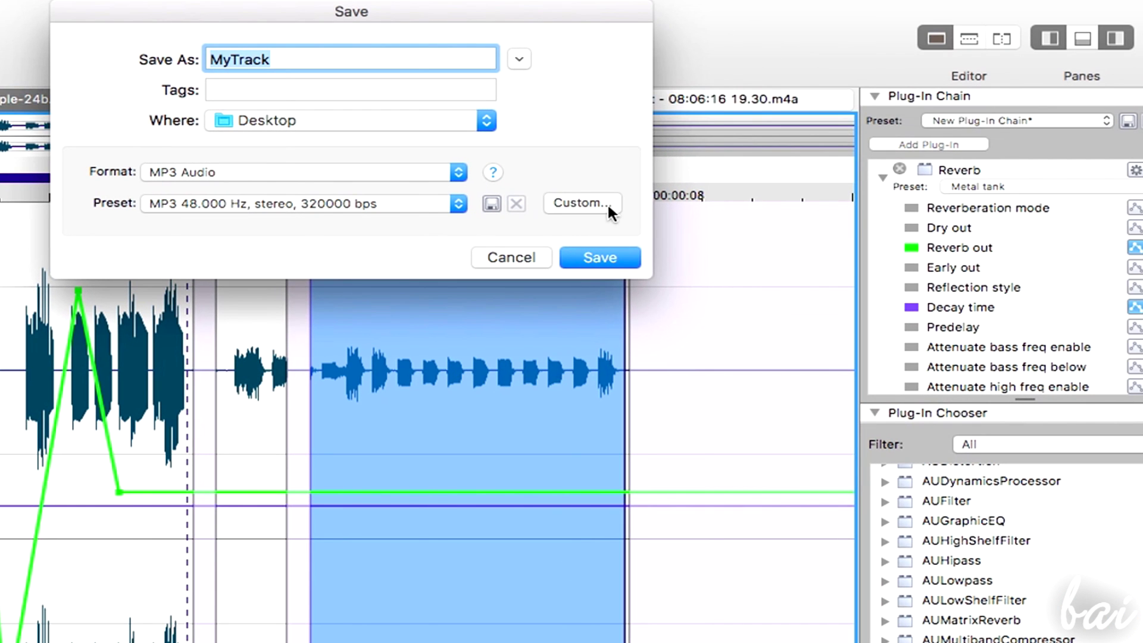
Review the MP3 custom encoding options, then switch the format to Sound Forge Pro Project.
{"action": "left_click", "coordinate": [608, 203]}
{"action": "left_click", "coordinate": [1123, 185]}
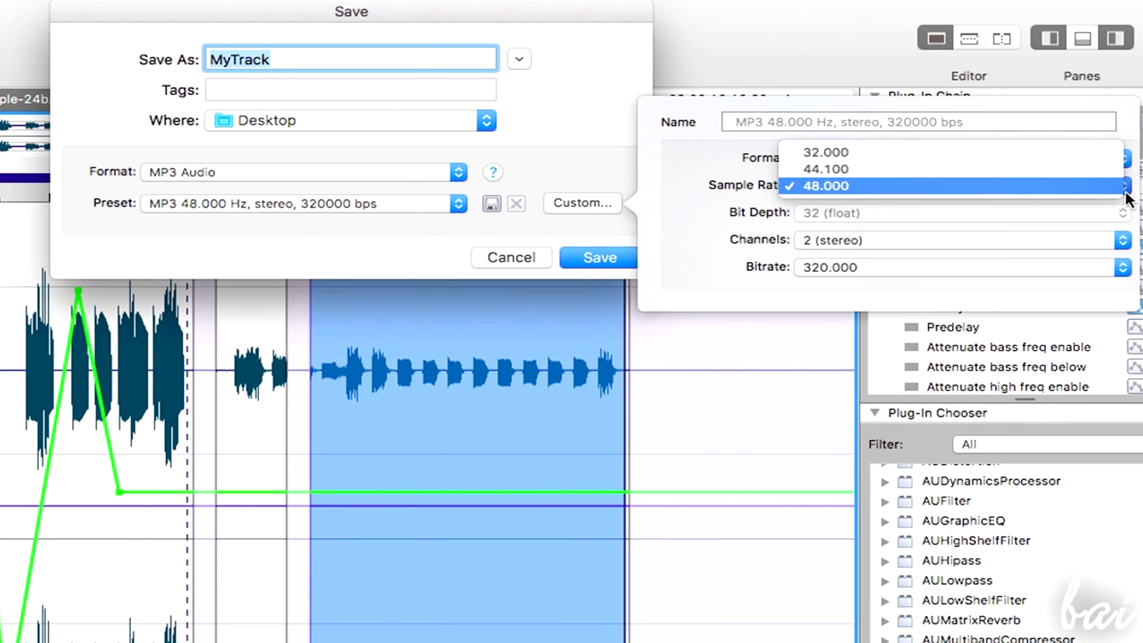
{"action": "left_click", "coordinate": [1123, 240]}
{"action": "left_click", "coordinate": [1123, 266]}
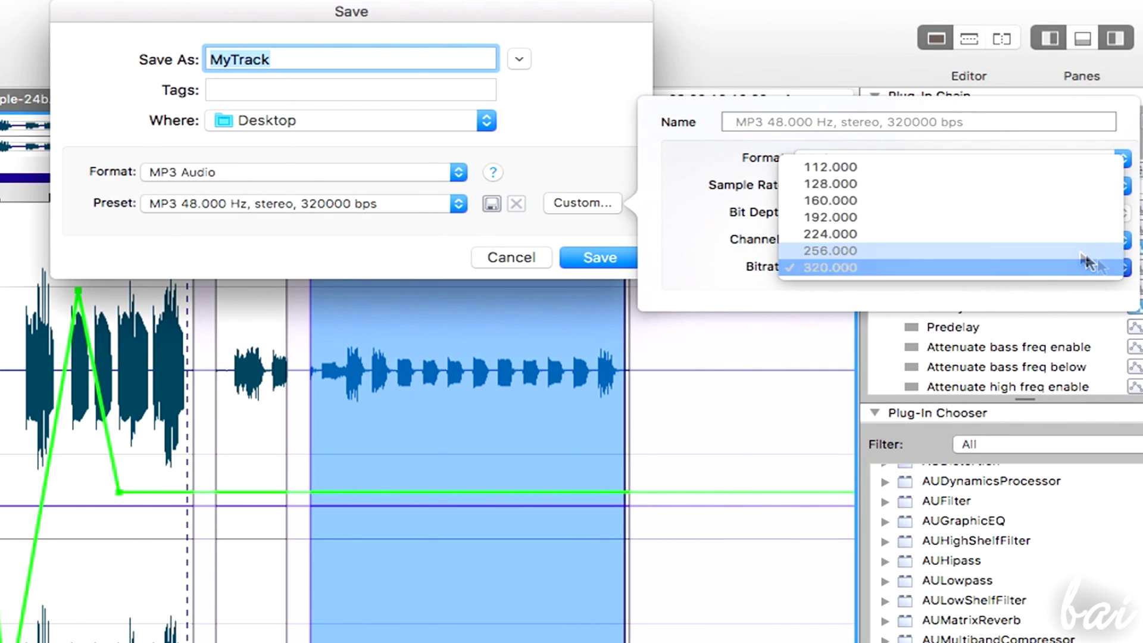
{"action": "left_click", "coordinate": [587, 207]}
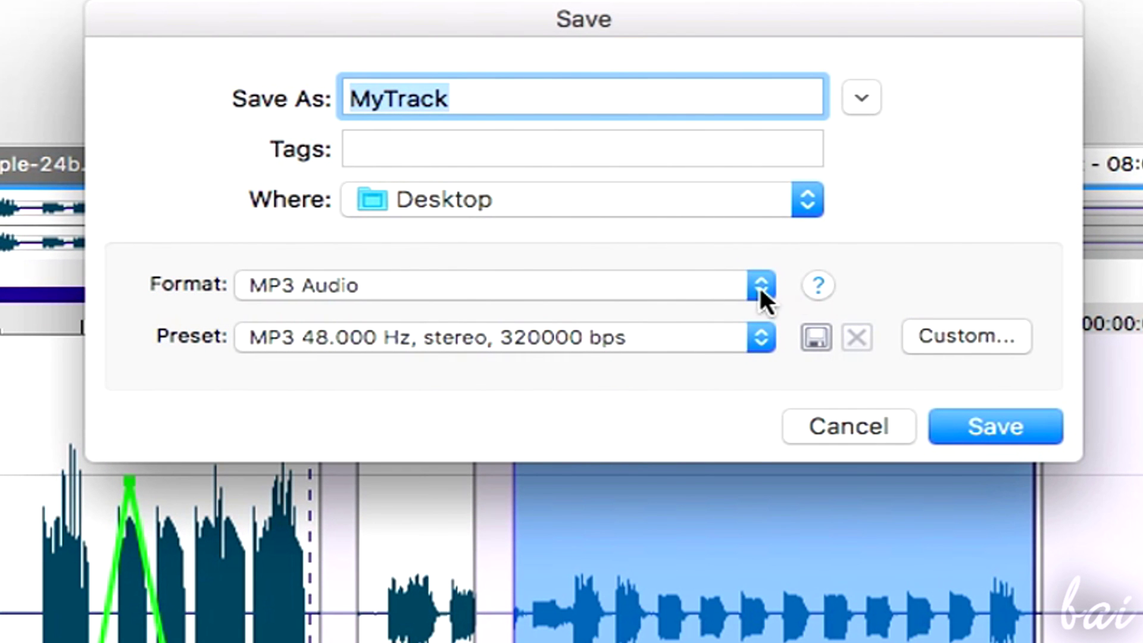
{"action": "left_click", "coordinate": [759, 289]}
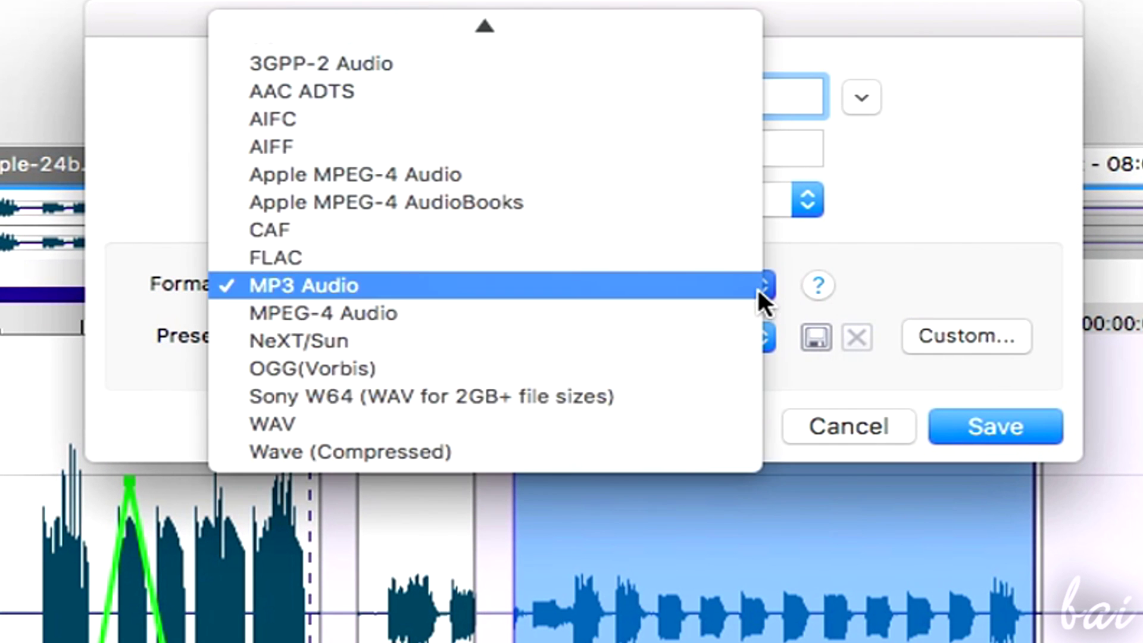
{"action": "scroll", "coordinate": [556, 241], "scroll_direction": "up", "scroll_amount": 2}
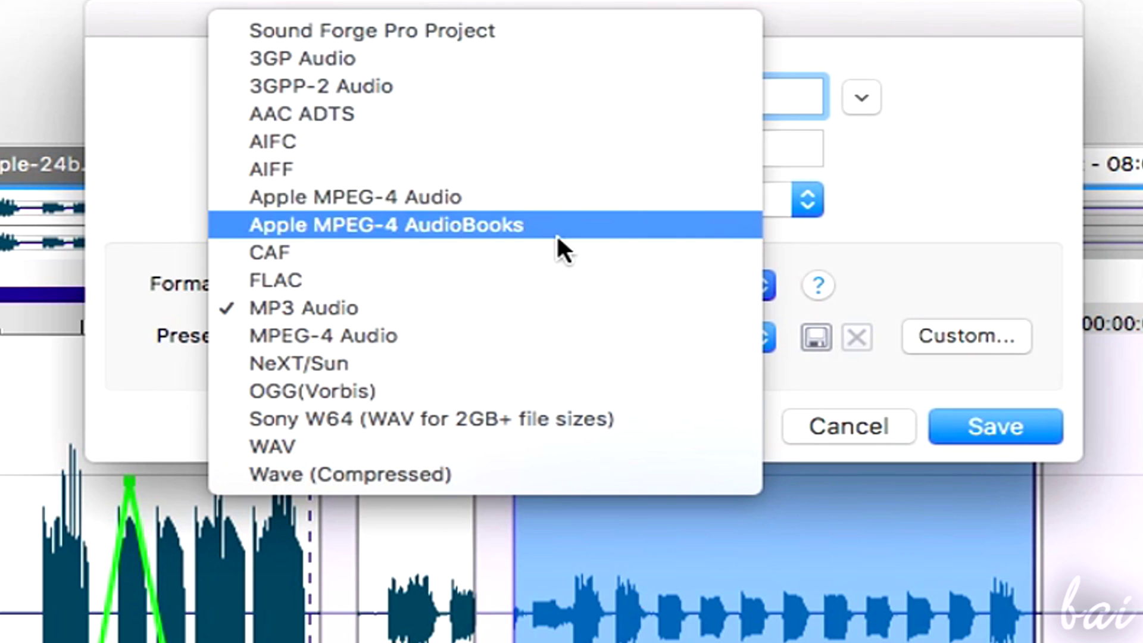
{"action": "left_click", "coordinate": [480, 33]}
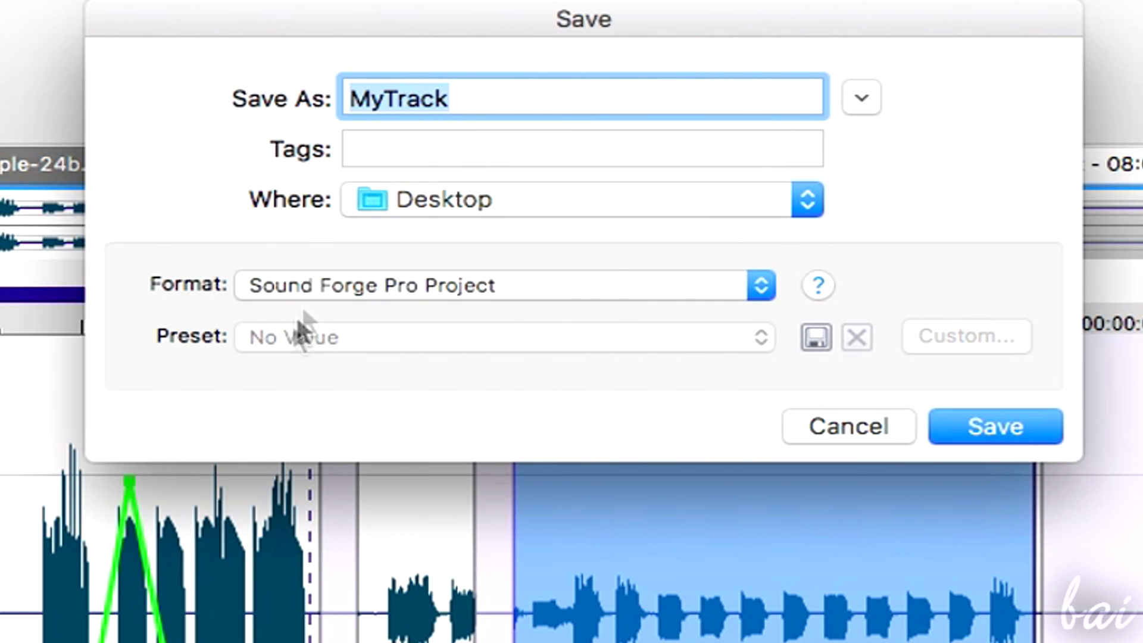